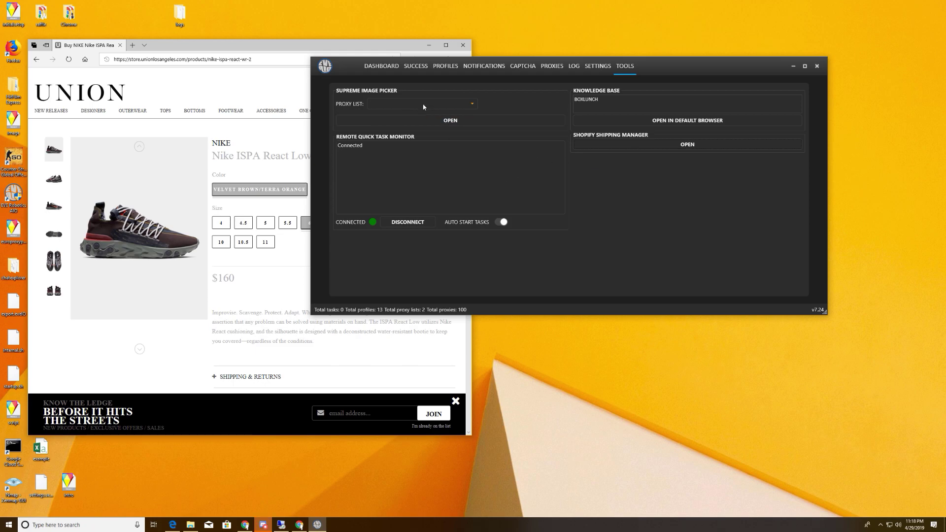
- Open the Shopify Shipping Manager and enter the Union store's Nike ISPA React page URL as the product link
left_click(696, 144)
left_click_drag(480, 146, 565, 146)
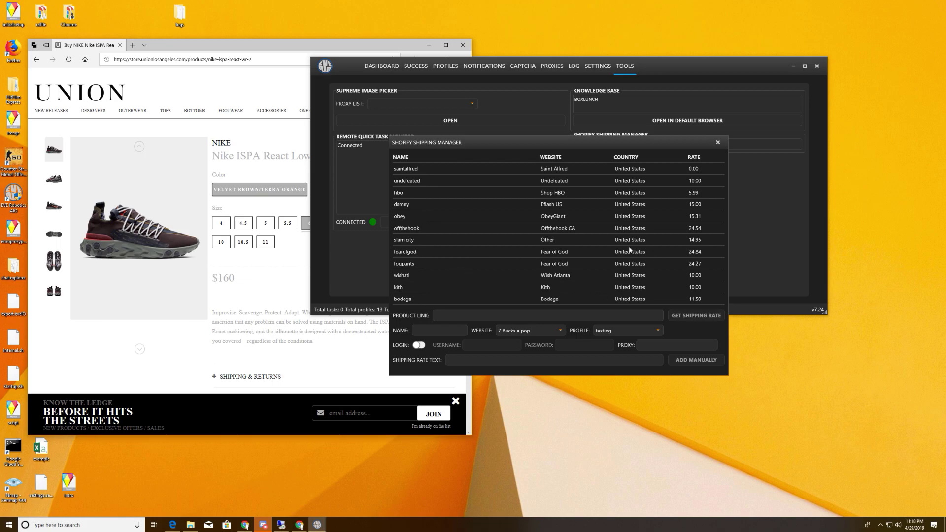
left_click(257, 59)
left_click(257, 60)
key("ctrl+c")
right_click(238, 63)
left_click(256, 78)
left_click(534, 146)
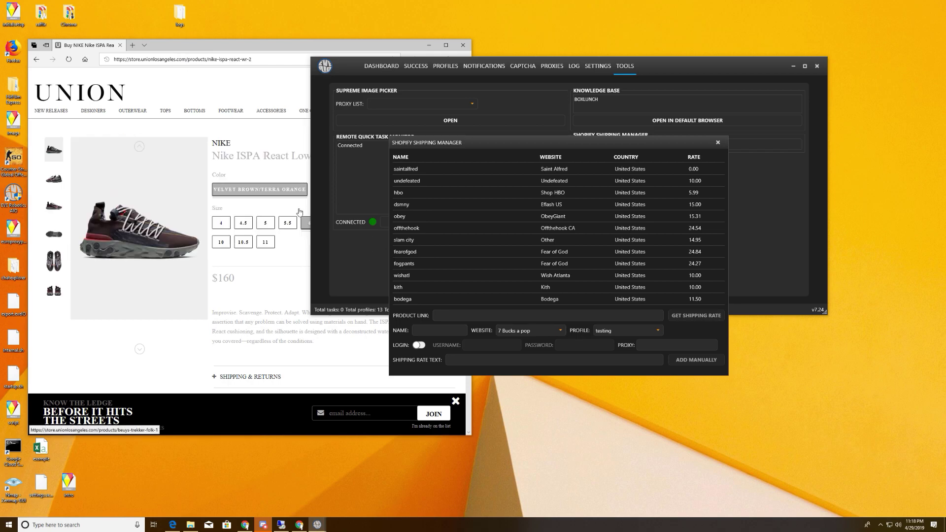
right_click(464, 315)
left_click(485, 338)
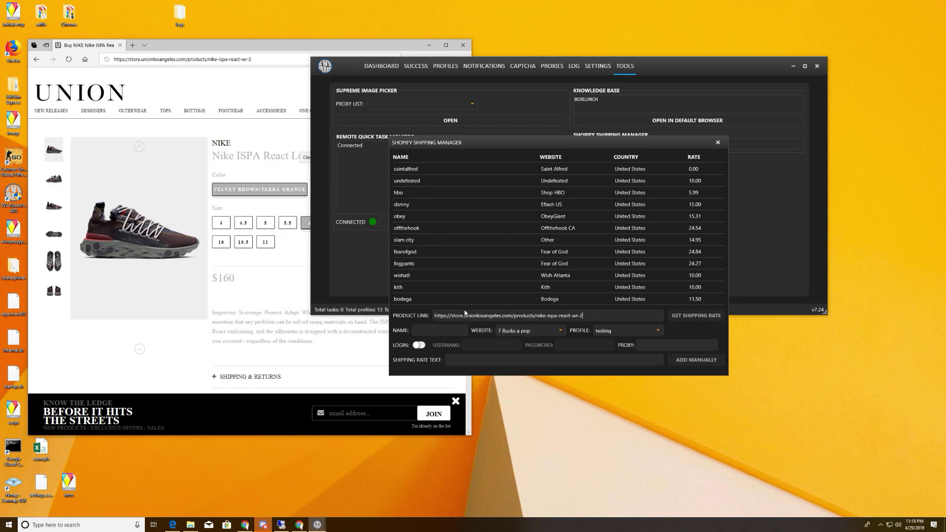
- Name the shipping rate union, choose the Union Los Angeles website, and get the shipping rate with the testing profile
left_click(421, 330)
type("union")
left_click(527, 330)
scroll(530, 451, "down", 10)
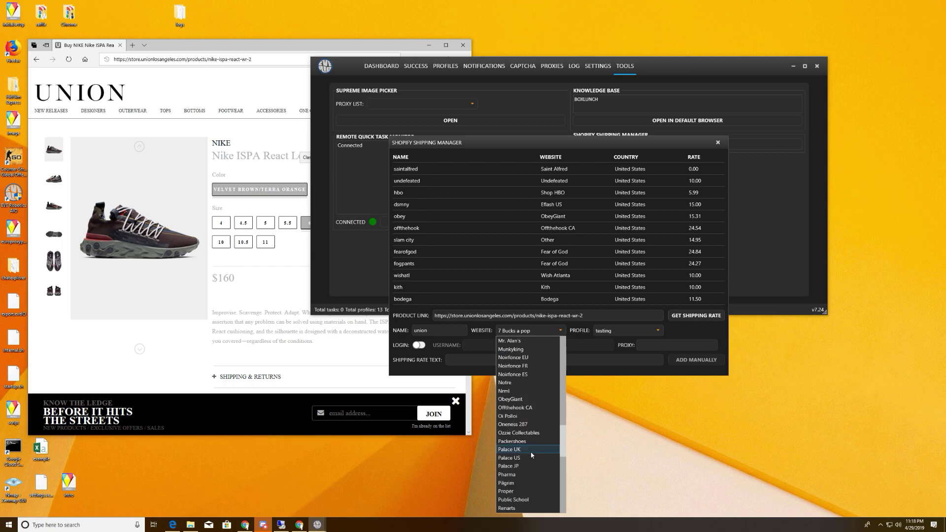
scroll(530, 451, "down", 9)
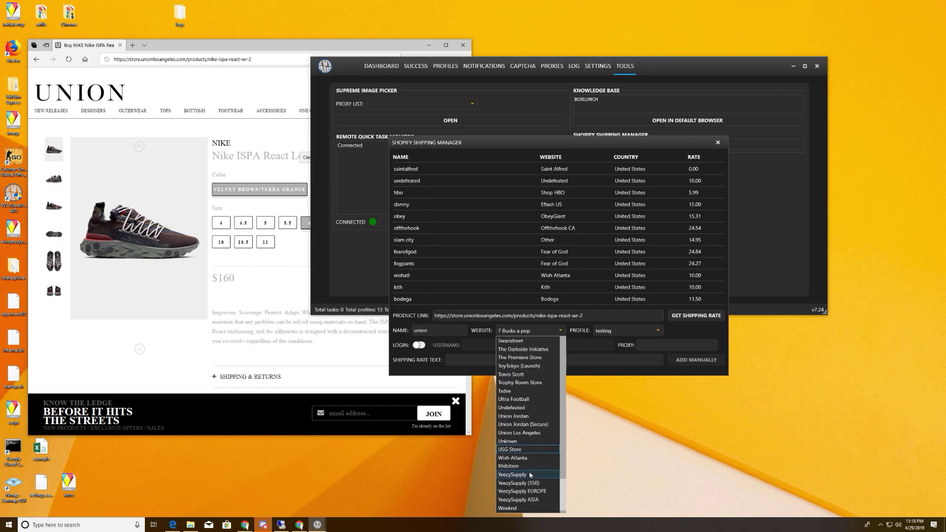
left_click(525, 433)
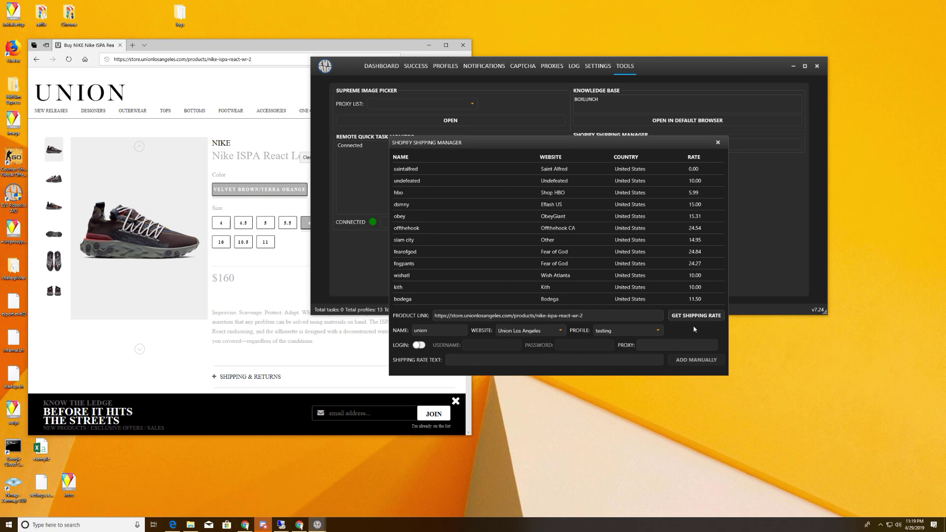
left_click(686, 316)
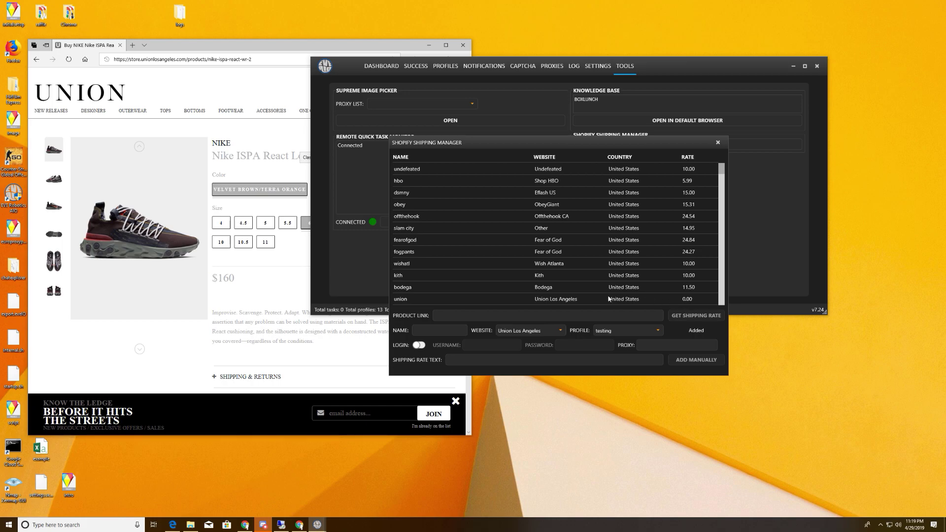
- Check the free U.S. shipping terms in the Shipping & Returns section of the product page
left_click(210, 369)
left_click(214, 378)
scroll(282, 275, "down", 4)
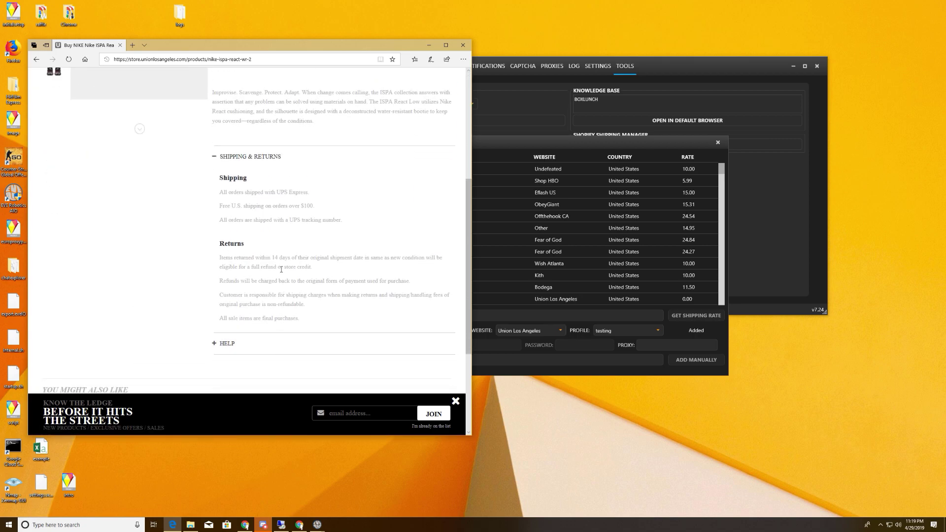
left_click_drag(218, 206, 319, 208)
left_click(501, 142)
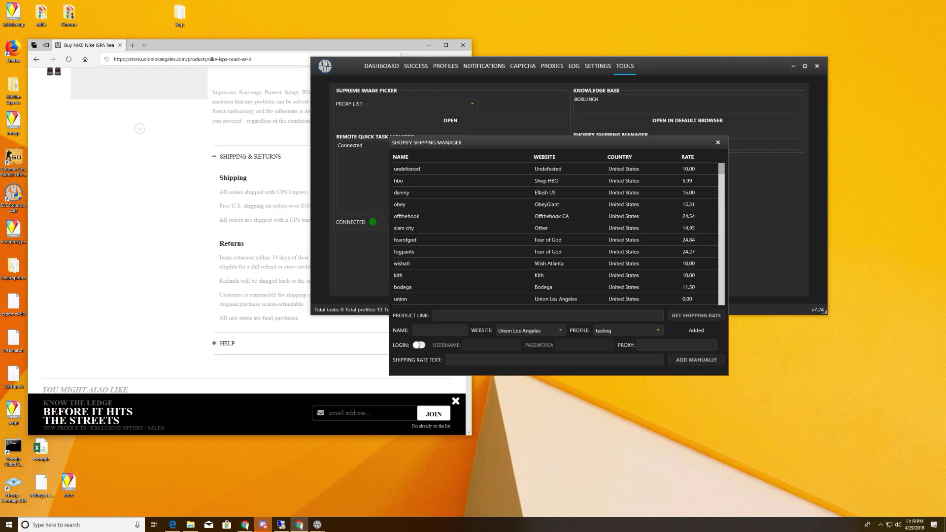
- Try shopify-Domestic%20Express%20(1-3%20business%20days)-15.00 as the manual shipping rate text and clear the field again
right_click(484, 360)
left_click(501, 382)
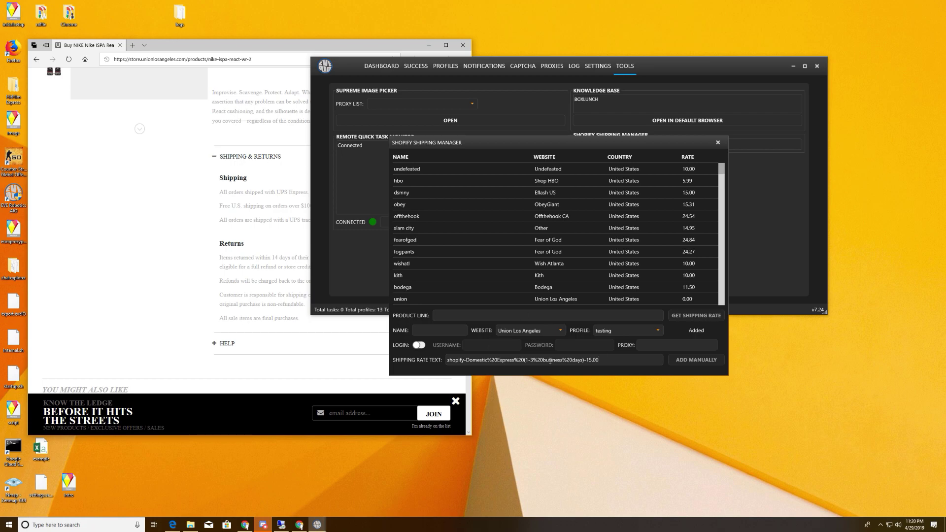
left_click_drag(609, 359, 389, 360)
left_click(619, 360)
left_click_drag(607, 360, 356, 365)
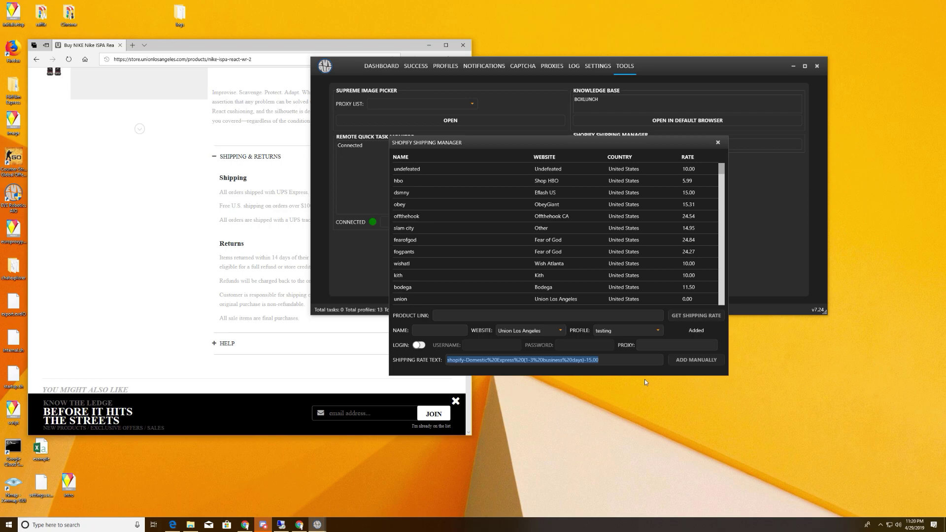
left_click(616, 361)
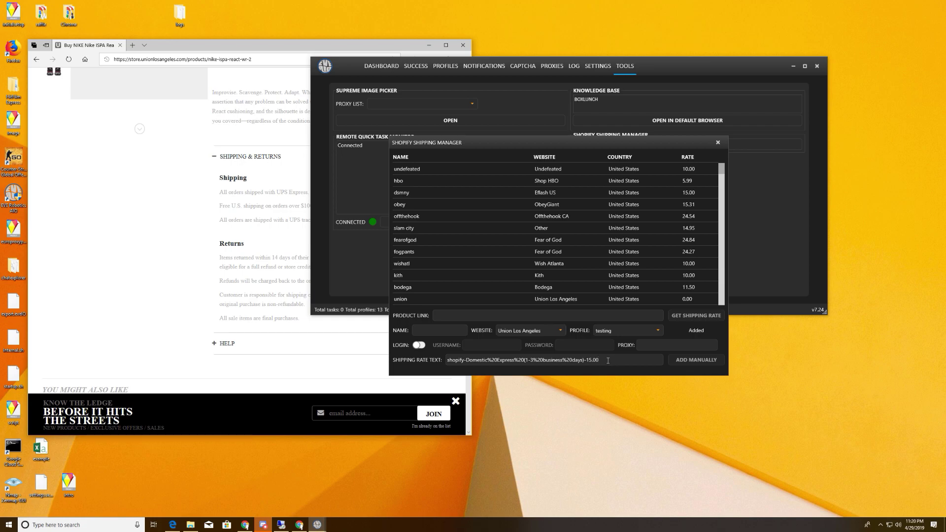
left_click_drag(610, 360, 328, 369)
key("ctrl+c")
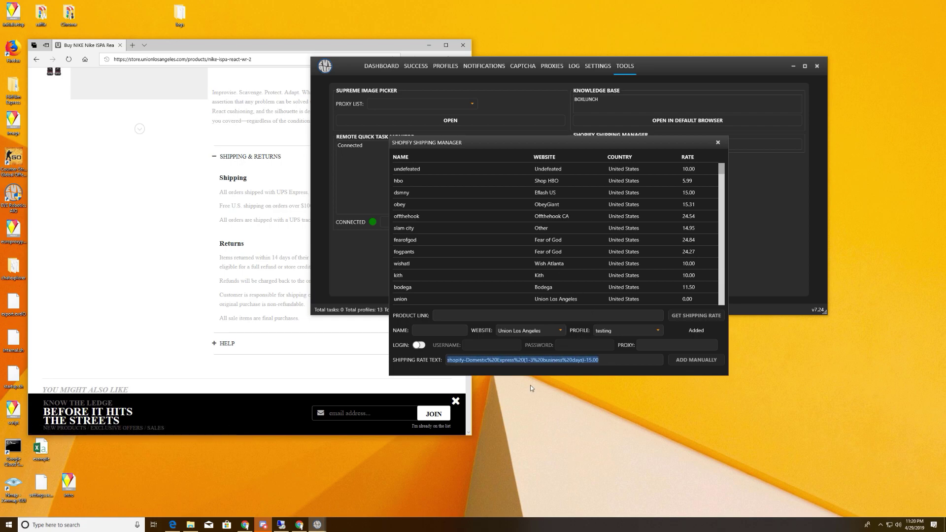
key("BackSpace")
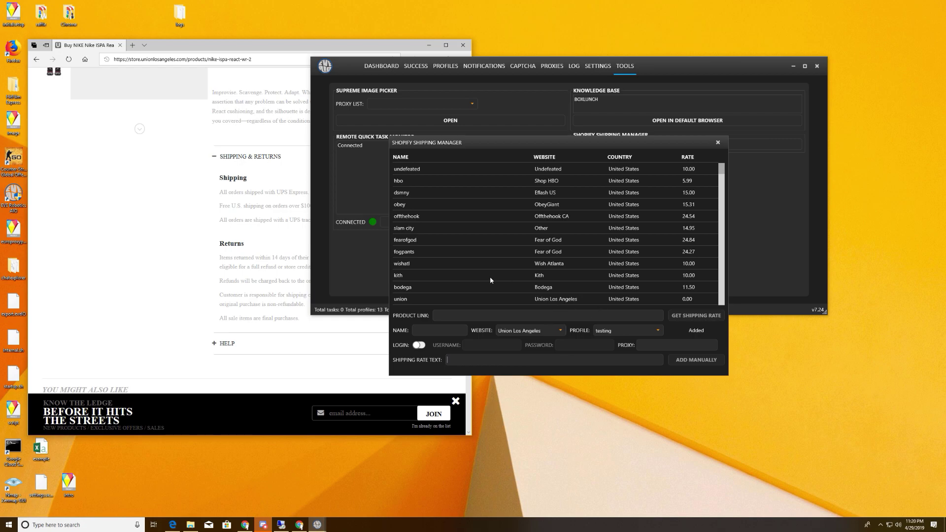
- Close the Shopify Shipping Manager and start adding a new task from the dashboard
scroll(507, 287, "down", 1)
left_click(719, 143)
left_click(383, 72)
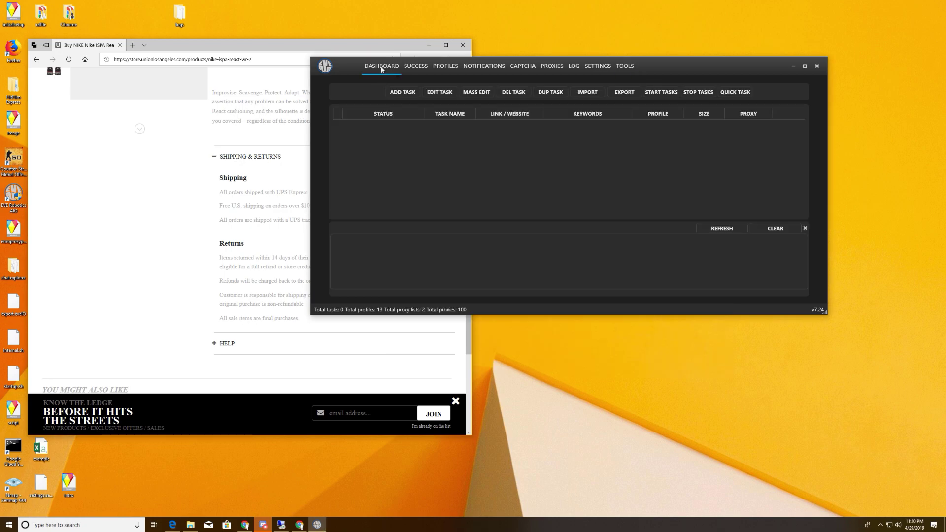
left_click(407, 94)
left_click_drag(579, 78, 560, 166)
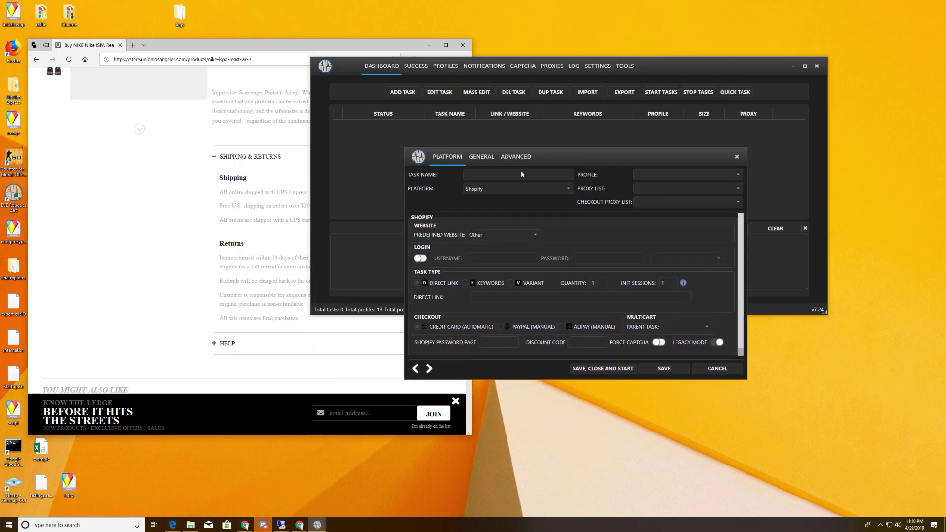
- Name the task direct and assign it the testing profile and the cookie (30) proxy list
type("direct")
left_click(673, 180)
left_click(668, 229)
left_click(717, 188)
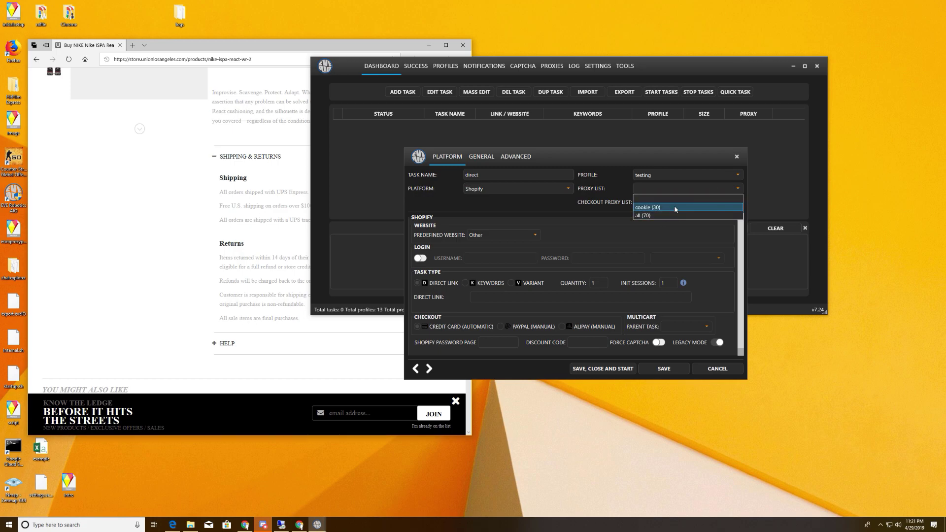
left_click(678, 207)
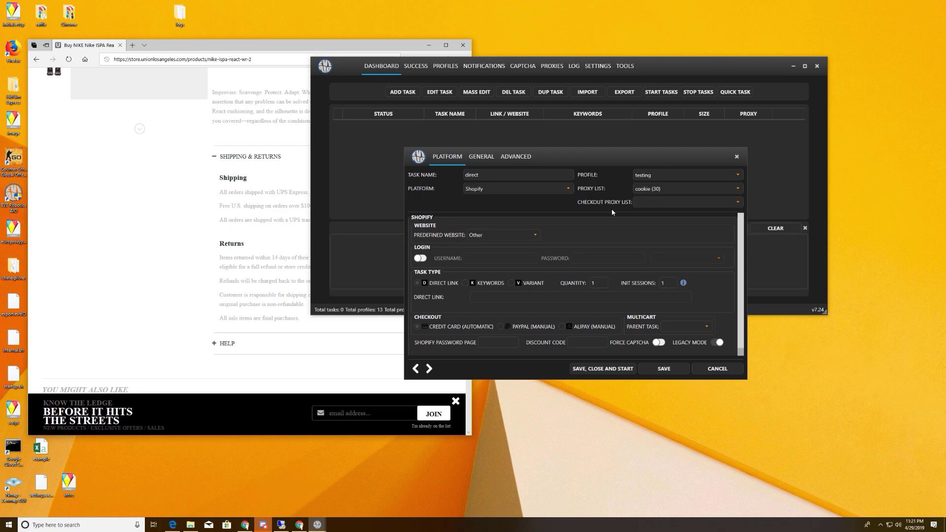
left_click(727, 192)
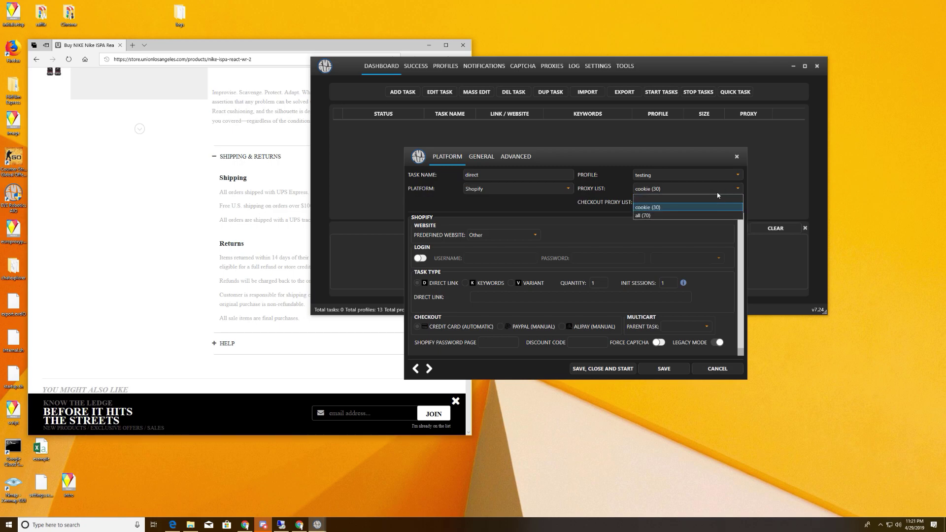
left_click(684, 207)
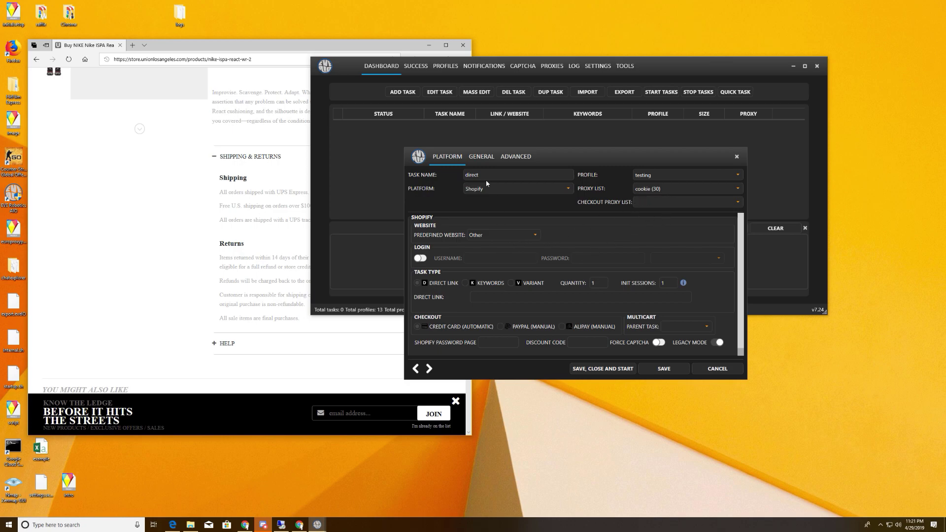
- Set the task's predefined website to Union Los Angeles and its shipping rate to union
left_click(485, 239)
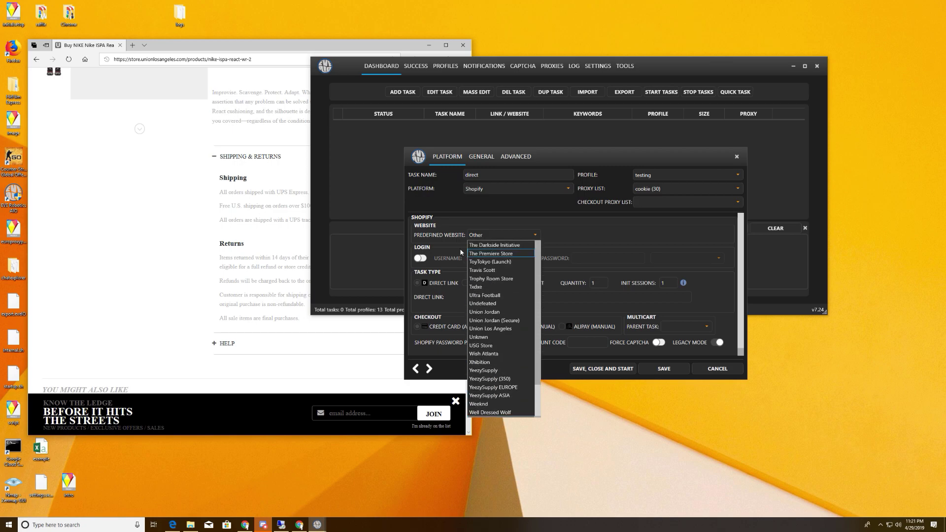
left_click(490, 329)
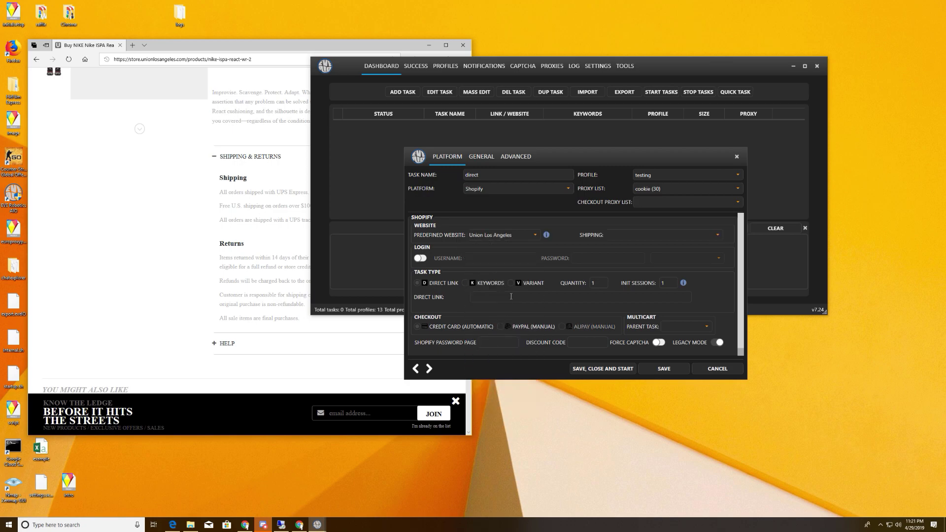
left_click(624, 238)
left_click(624, 255)
left_click(505, 299)
key("ctrl+v")
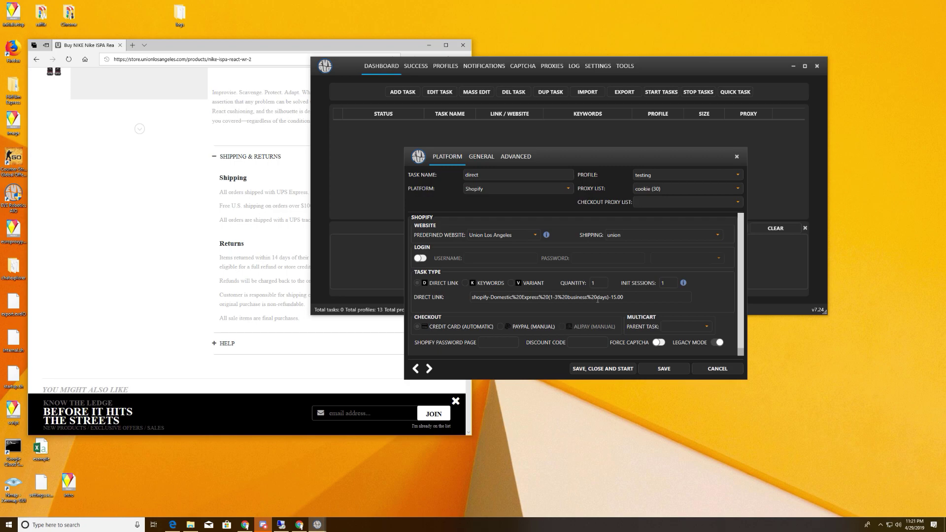
key("ctrl+a")
key("BackSpace")
- Copy the product page URL into the task's direct link and toggle Legacy Mode
left_click(256, 59)
key("ctrl+c")
left_click(601, 297)
key("ctrl+v")
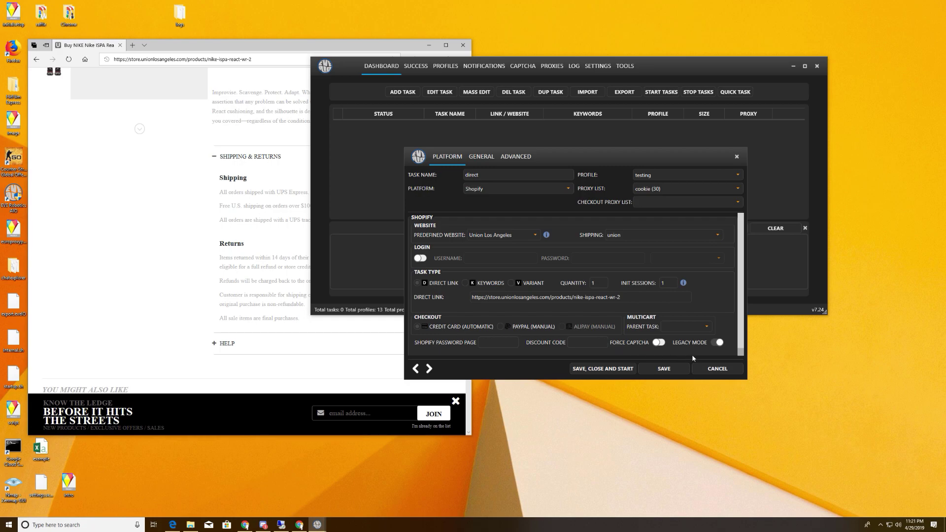
left_click(718, 344)
- Turn off random sizing in the task's general settings and set the included sizes to 10.5#11.5
left_click(476, 162)
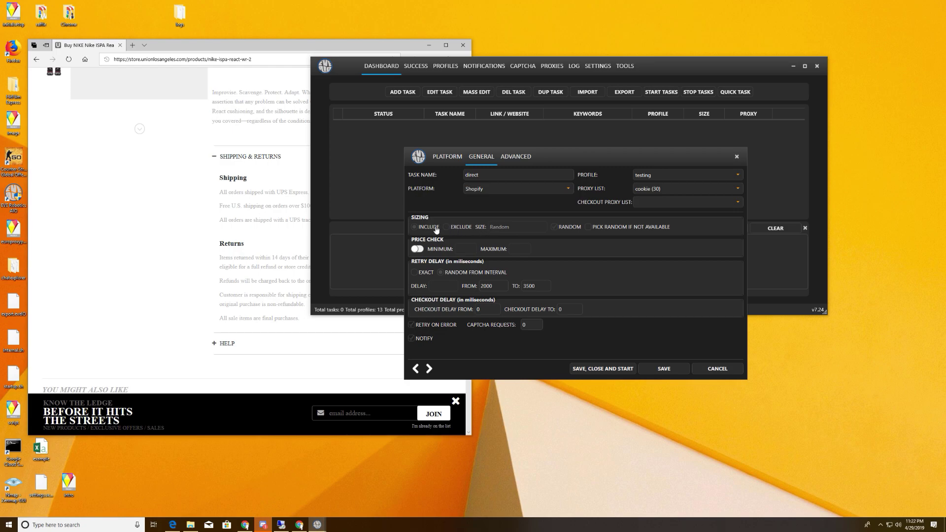
left_click(555, 228)
type("10.5#11.5")
- Enable the price check with a minimum and maximum of 160, and switch it off again
left_click(417, 248)
type("160")
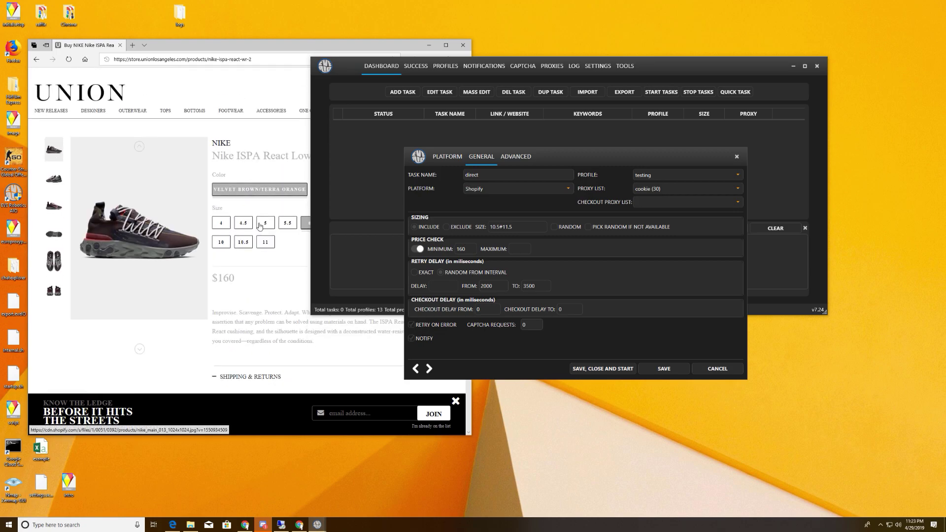
left_click(515, 249)
type("160")
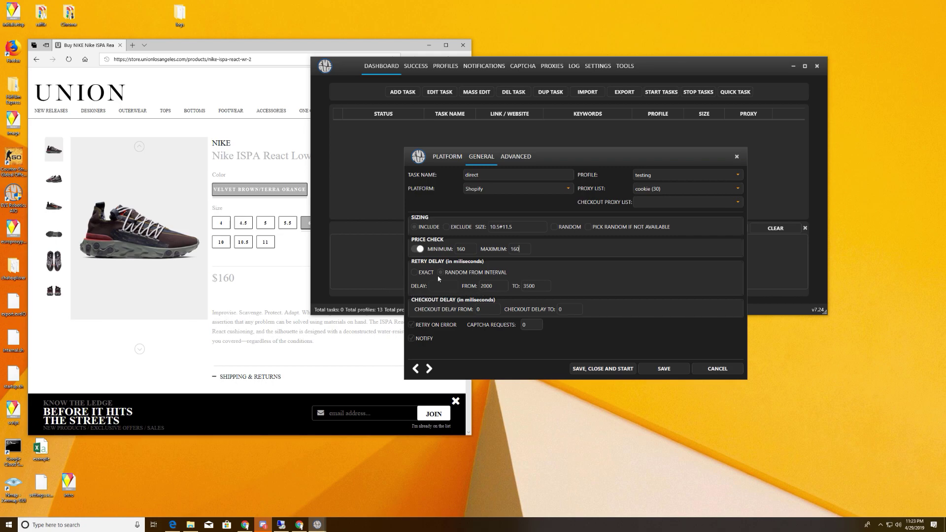
left_click(422, 250)
- Switch the retry delay to an exact value of 100 milliseconds and select the captcha requests value
left_click(415, 273)
left_click(443, 286)
type("100")
left_click_drag(531, 325, 512, 325)
- Set payment re-submissions to 6 in the advanced settings, save the task, and close the task editor
left_click_drag(580, 157, 497, 136)
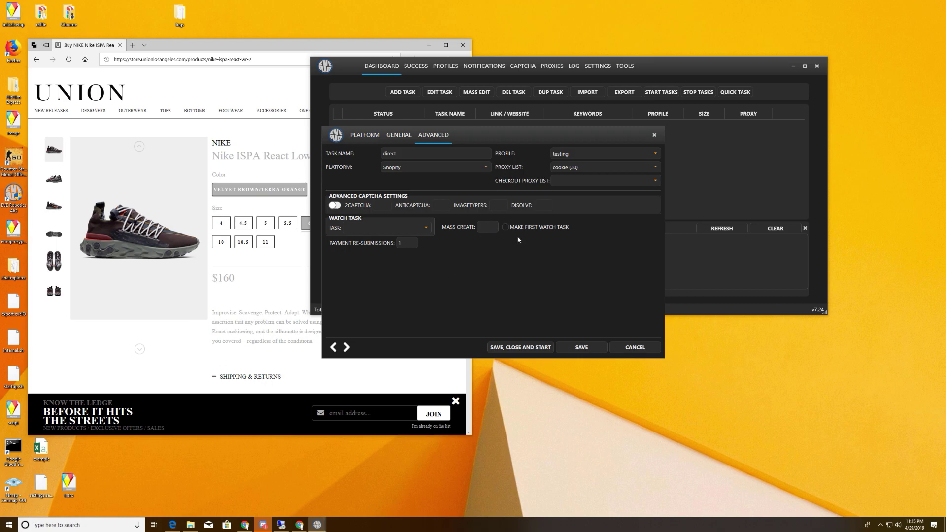
left_click(427, 228)
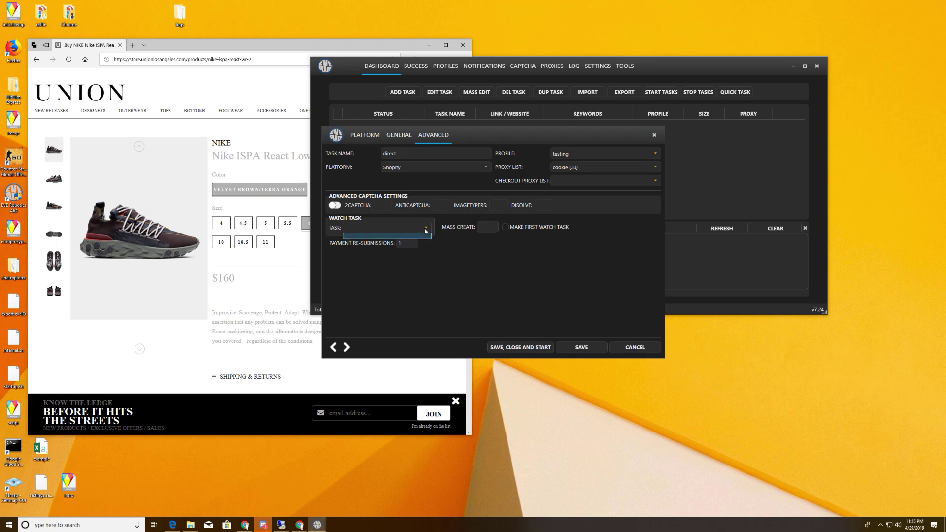
left_click(475, 269)
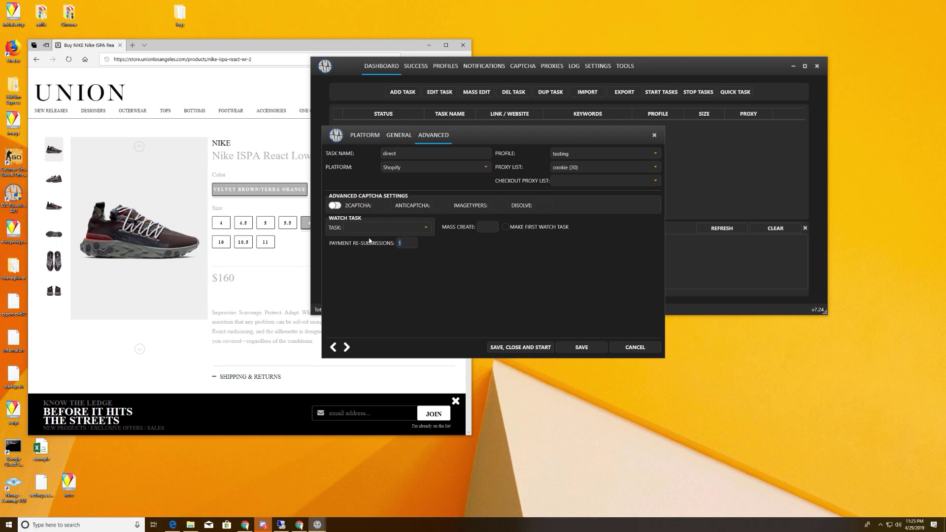
type("6")
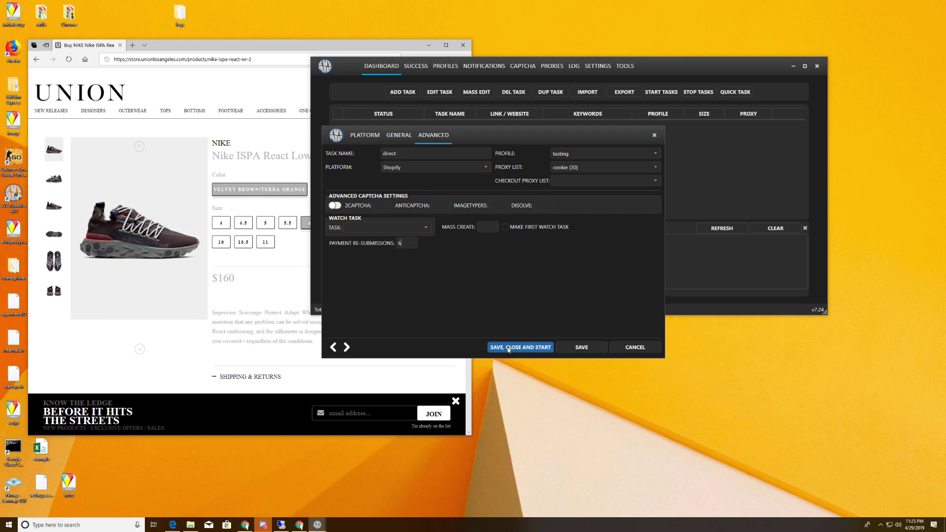
left_click(579, 347)
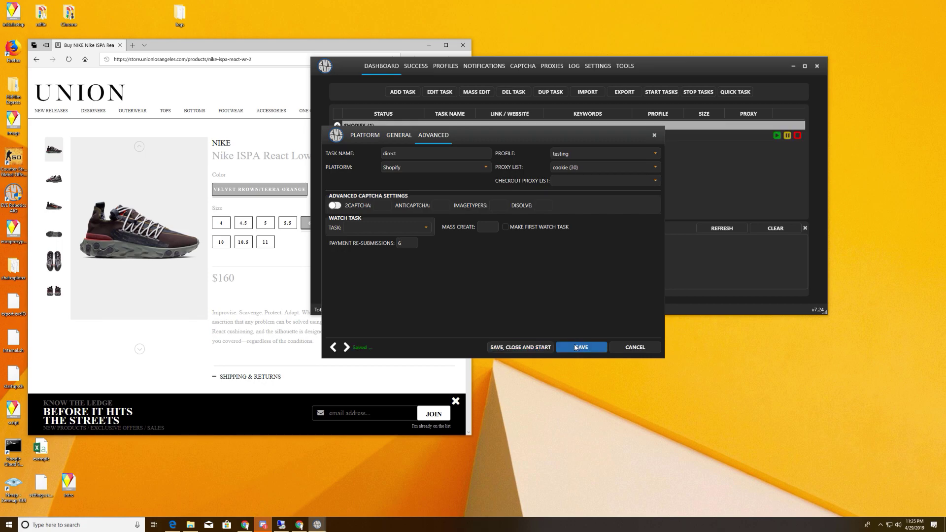
left_click(655, 136)
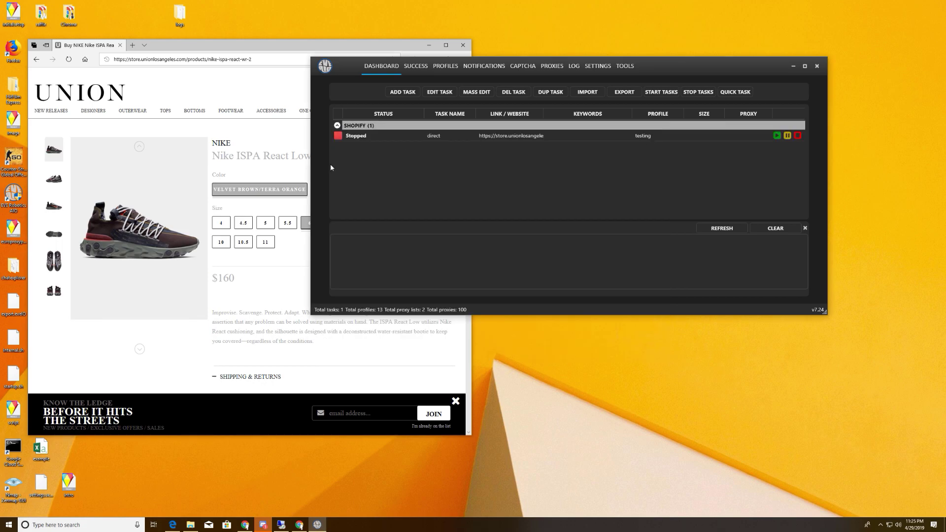
- Reopen the log panel for the direct-link task and start the task
right_click(374, 137)
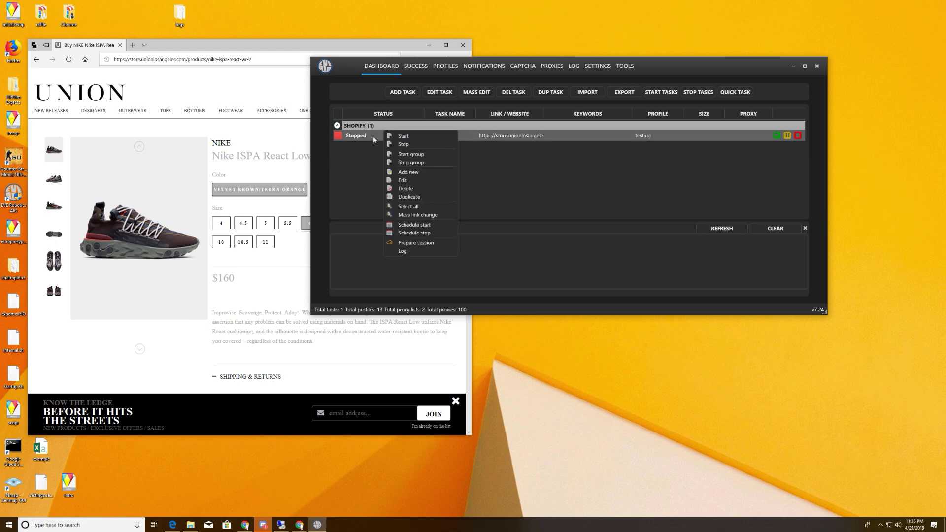
left_click(557, 267)
left_click(805, 228)
right_click(390, 137)
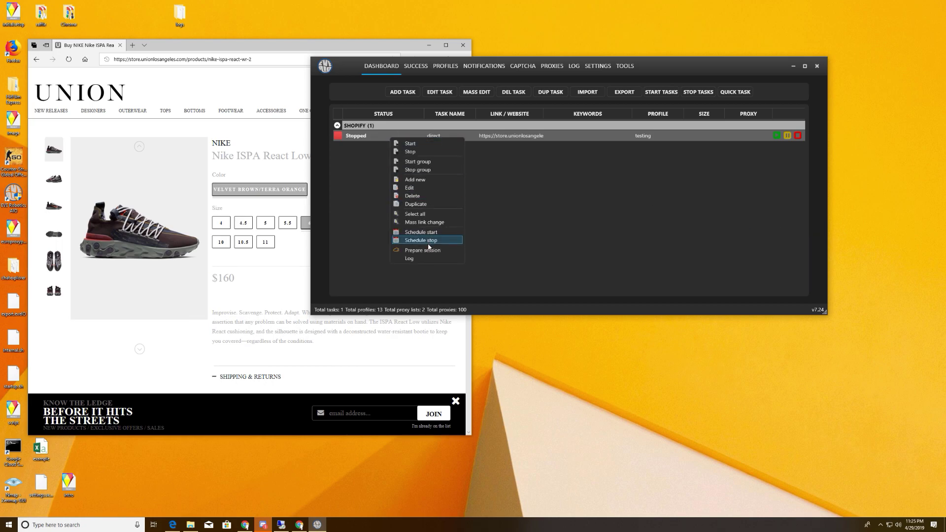
left_click(426, 259)
right_click(373, 138)
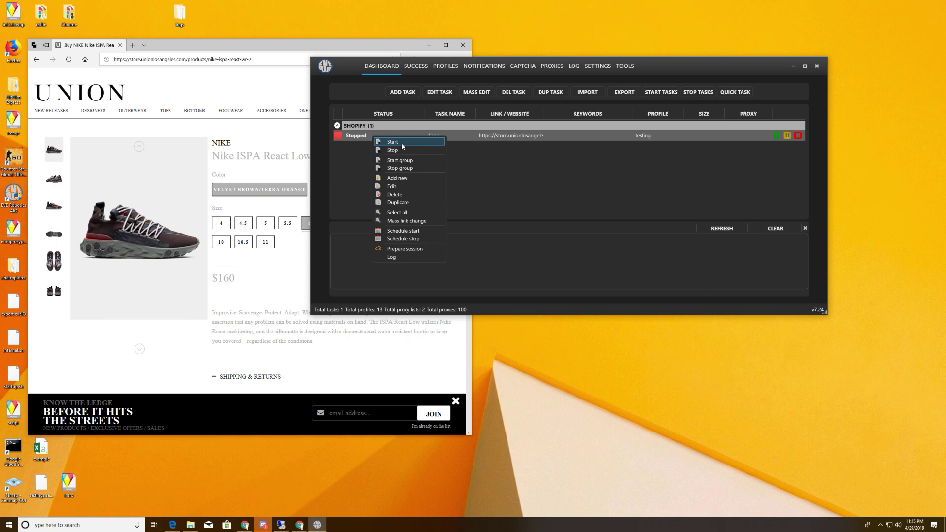
left_click(403, 143)
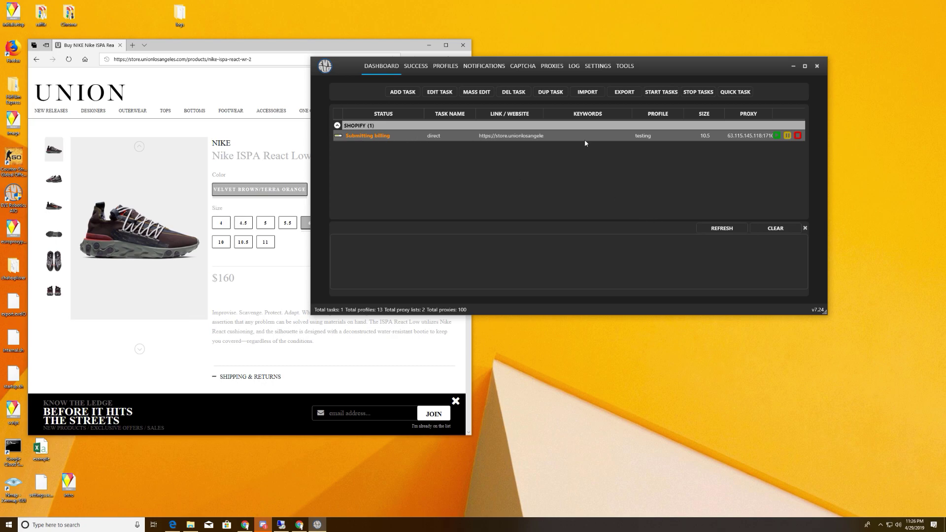
- Stop the direct-link task and refresh its log, making the window taller
left_click(798, 136)
left_click(726, 230)
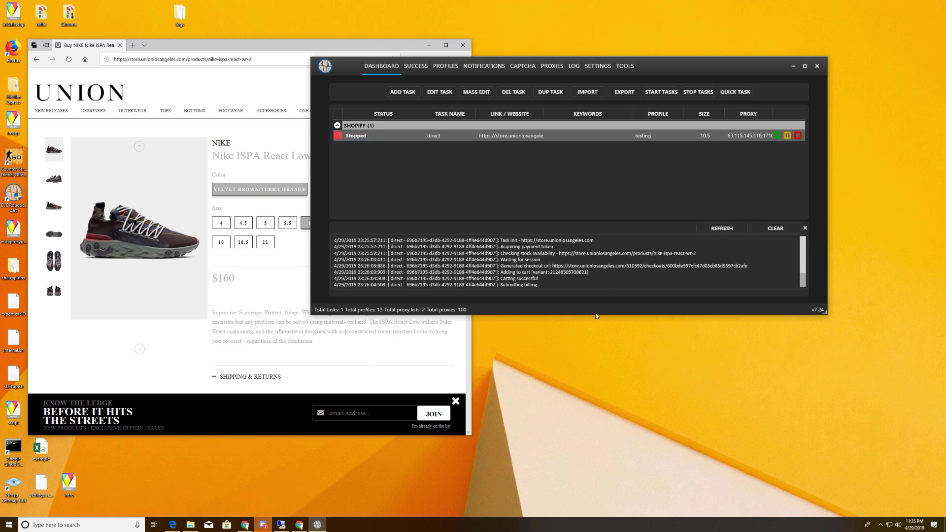
left_click_drag(598, 314, 599, 356)
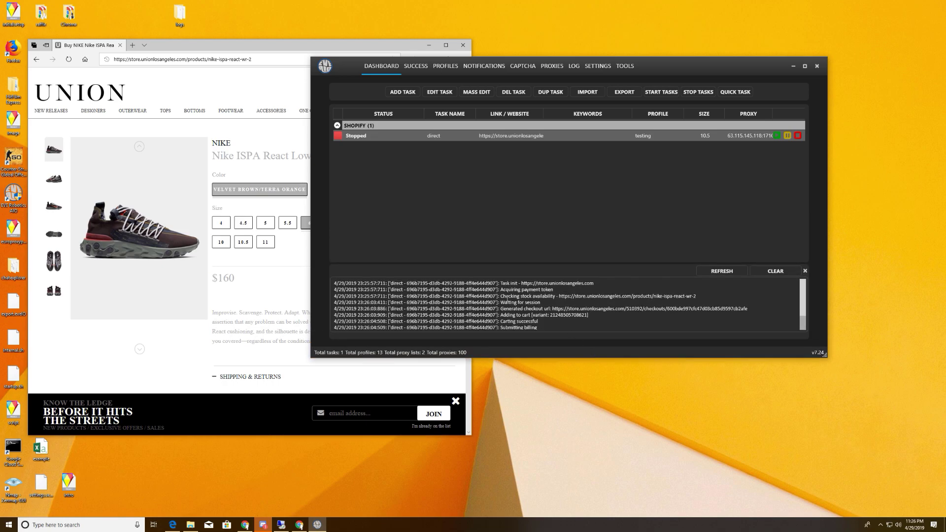
- Examine the direct-link task's log entries for the payment token, stock check, generated checkout URL and carting
left_click_drag(699, 297, 685, 296)
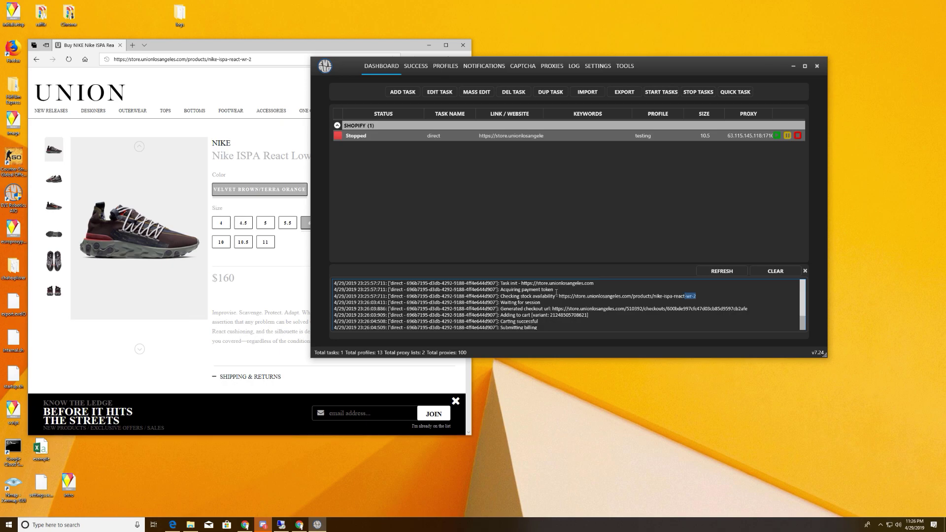
left_click_drag(554, 290, 514, 290)
left_click_drag(749, 309, 552, 309)
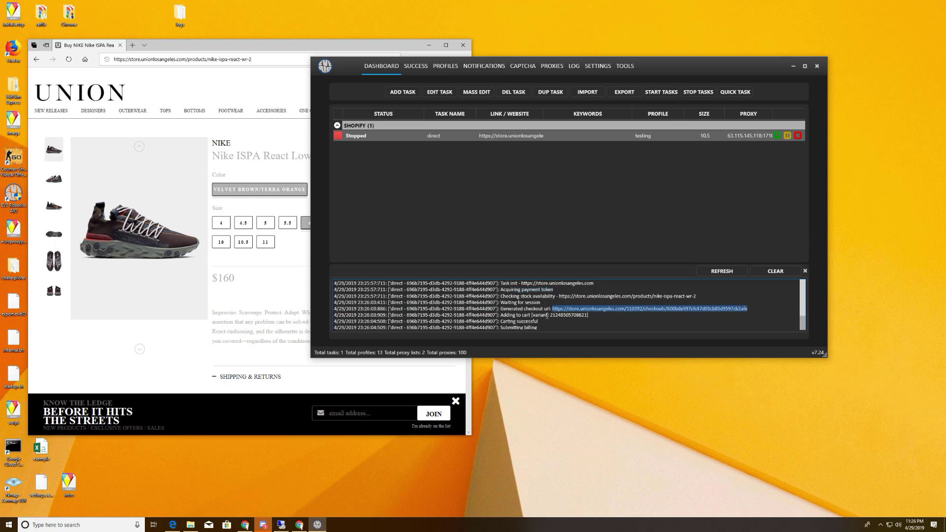
mouse_move(514, 295)
left_mouse_down()
mouse_move(552, 302)
mouse_move(544, 315)
mouse_move(547, 295)
mouse_move(513, 282)
left_mouse_up()
left_click(549, 323)
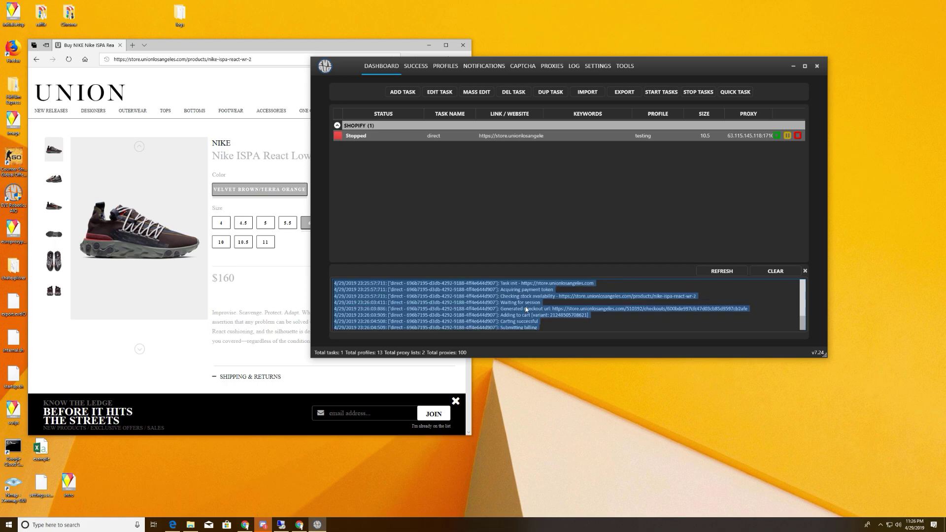
left_click(525, 306)
scroll(682, 317, "up", 1)
- Copy the generated checkout URL from the log, open it in a new browser tab and review the checkout page
left_click_drag(748, 309, 553, 309)
right_click(557, 310)
left_click(573, 324)
left_click(132, 44)
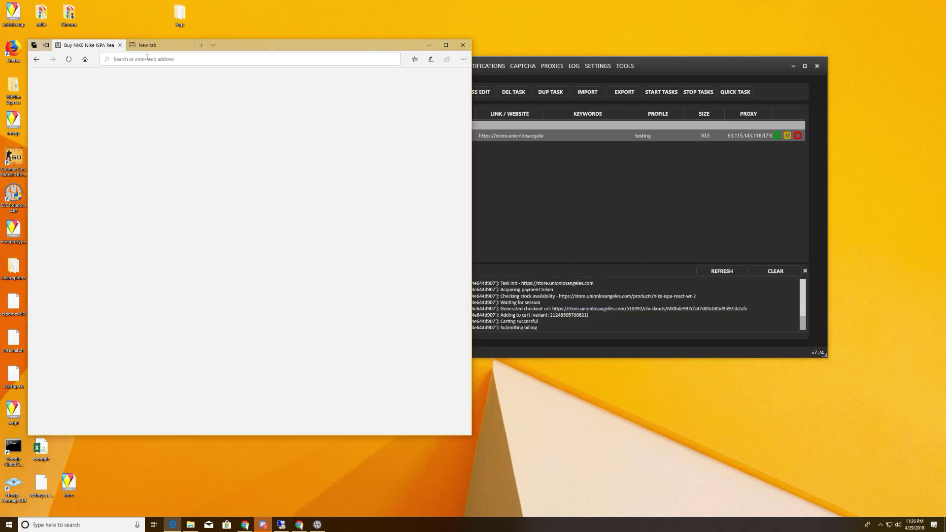
right_click(133, 61)
left_click(145, 83)
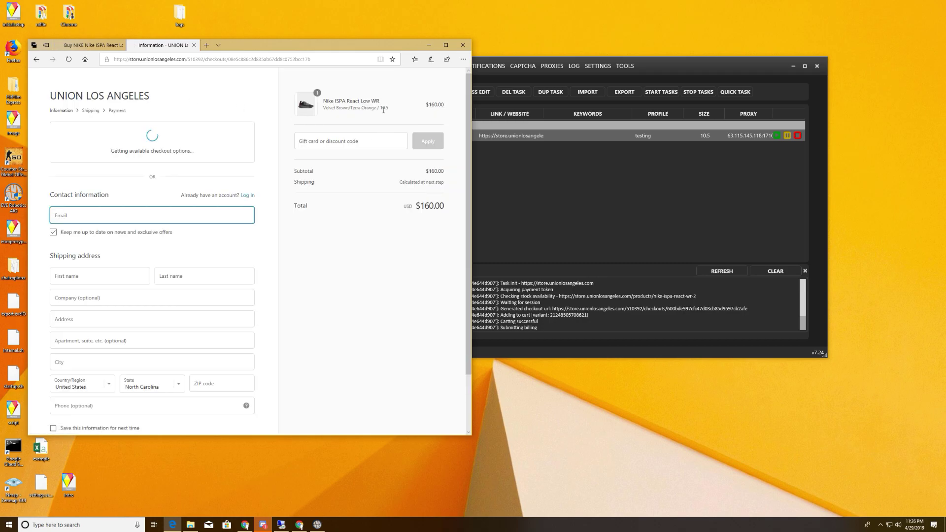
scroll(192, 310, "down", 2)
scroll(192, 310, "up", 2)
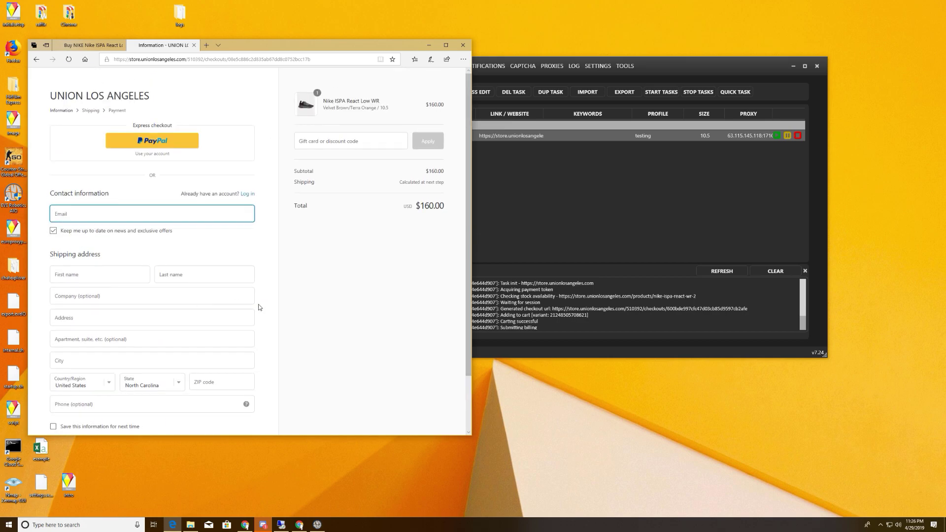
- Bring the product page back up in the browser, switch to the bot and duplicate the direct-link task
left_click(86, 48)
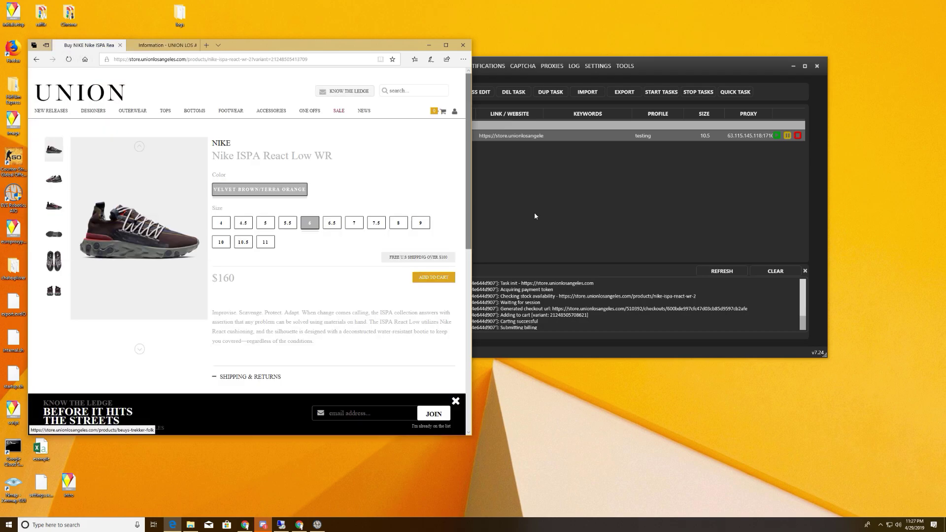
left_click(551, 201)
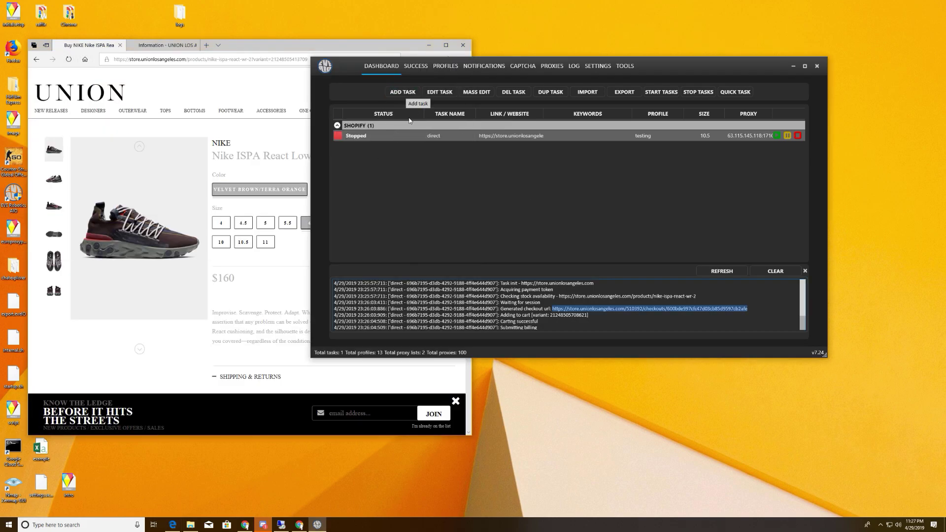
right_click(405, 136)
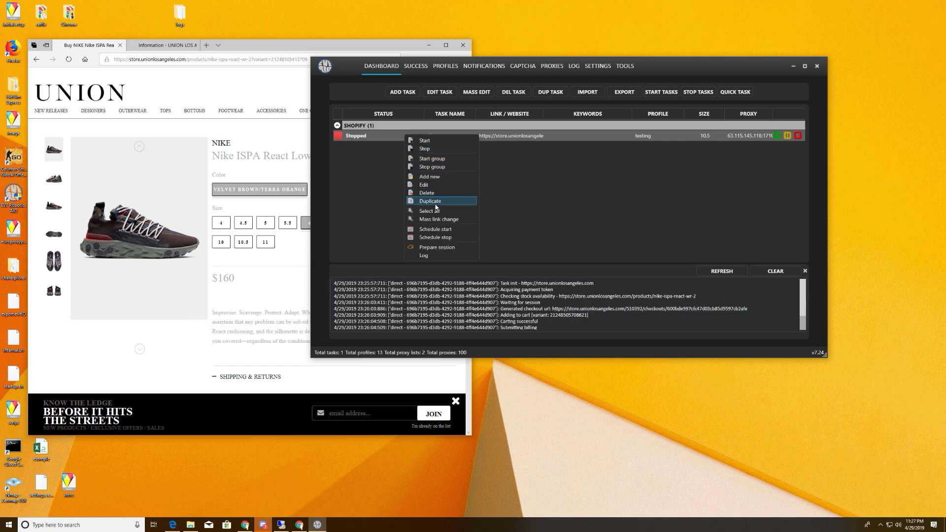
left_click(431, 201)
left_click(414, 148)
- In the duplicated task, change the task type to Keywords and enter "nike ispa brown orange" as positive keywords
right_click(415, 149)
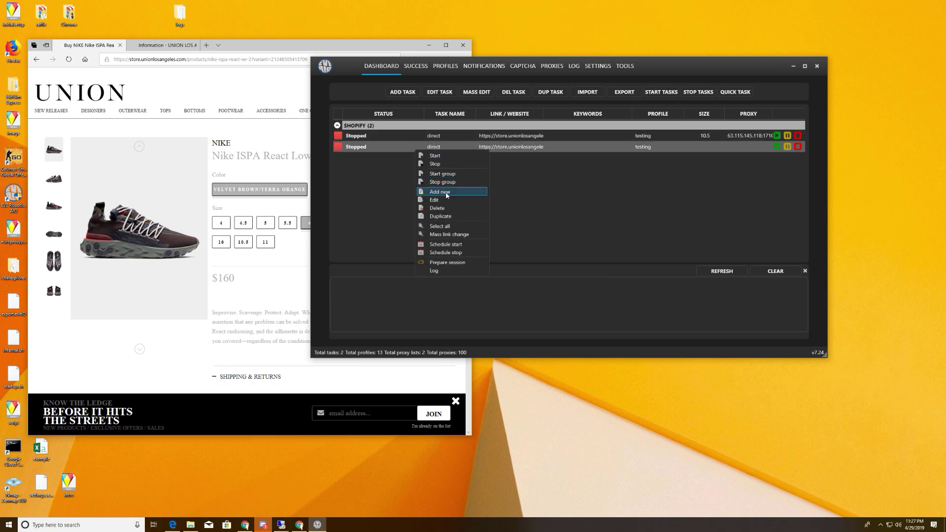
left_click(450, 197)
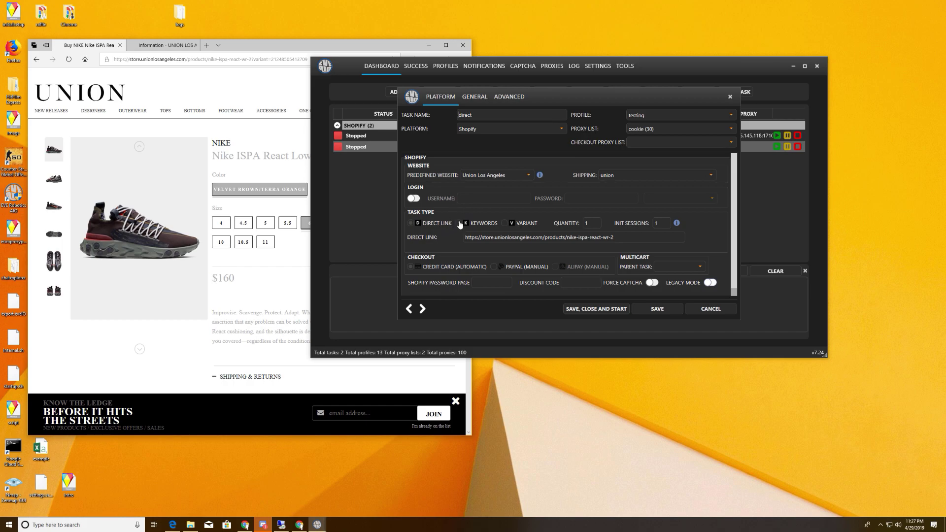
left_click(460, 223)
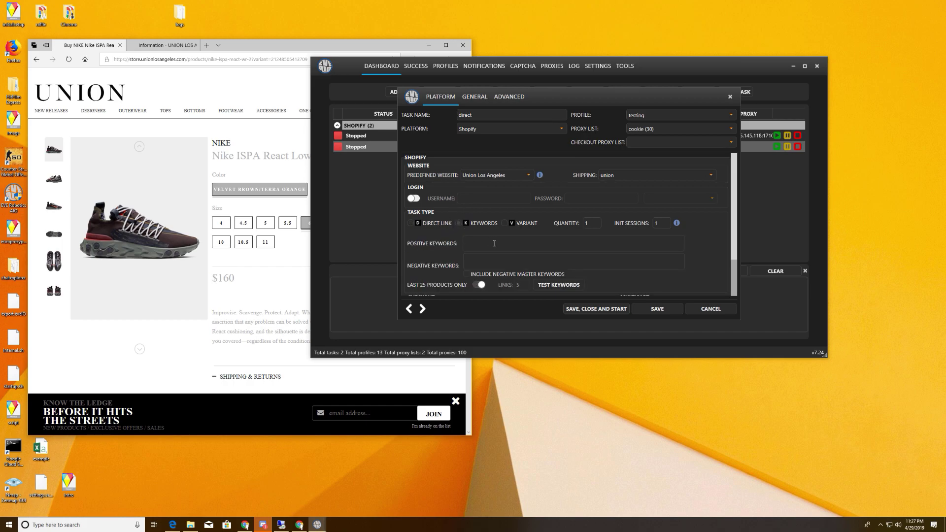
type("nike ispa r")
key("BackSpace")
key("BackSpace")
key("BackSpace")
type("brown orange")
- Add "nike ispa terra velvet" and "nike ispa" as further lines of positive keywords
left_click_drag(519, 241, 458, 243)
left_click(519, 241)
type("nike ispa terra velvet")
key("Return")
type("nike sispa")
scroll(533, 254, "up", 1)
- Test the positive keywords against the store twice and examine the matching products and the keyword lines
left_click(565, 286)
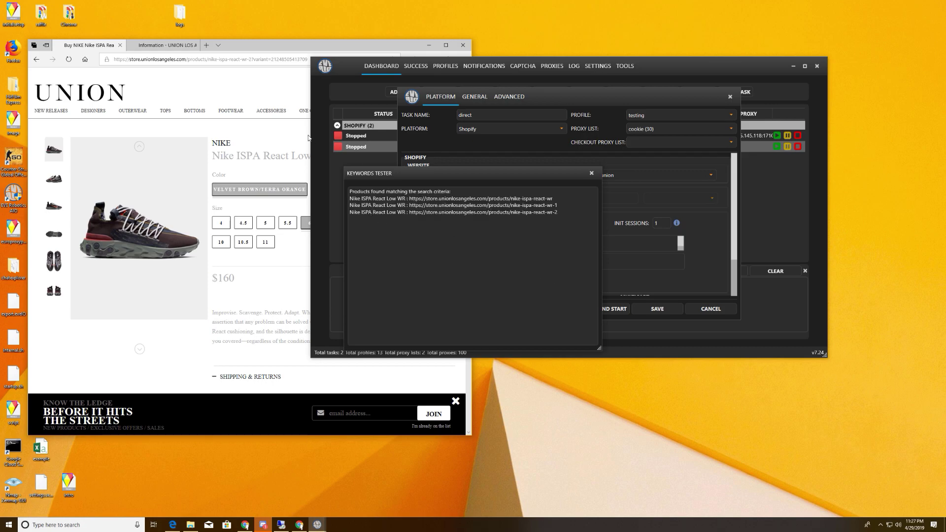
left_click(592, 174)
scroll(515, 237, "down", 1)
scroll(514, 236, "up", 1)
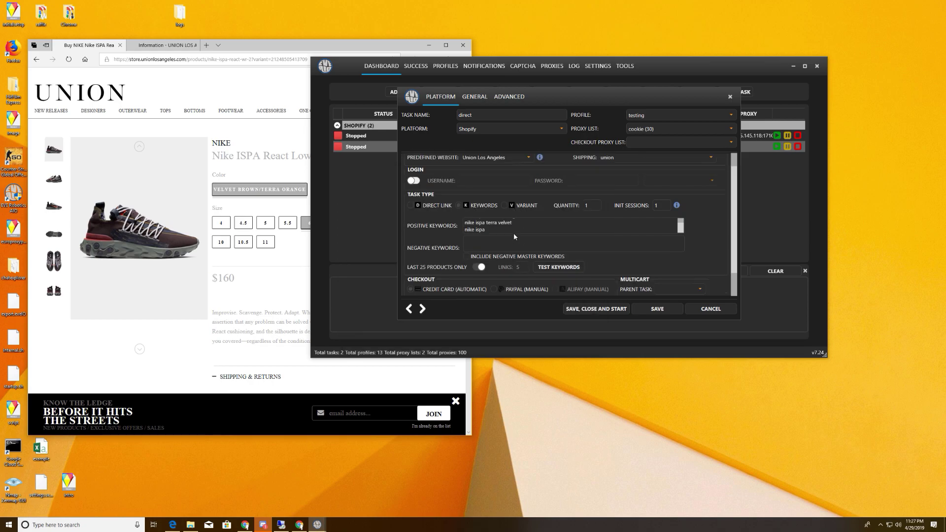
scroll(513, 226, "up", 1)
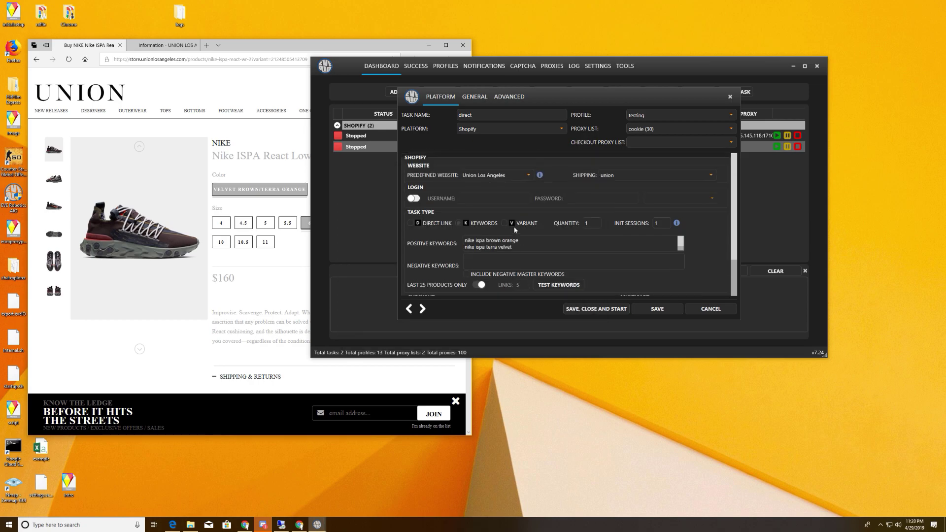
key("ctrl+a")
left_click(496, 247)
left_click(558, 286)
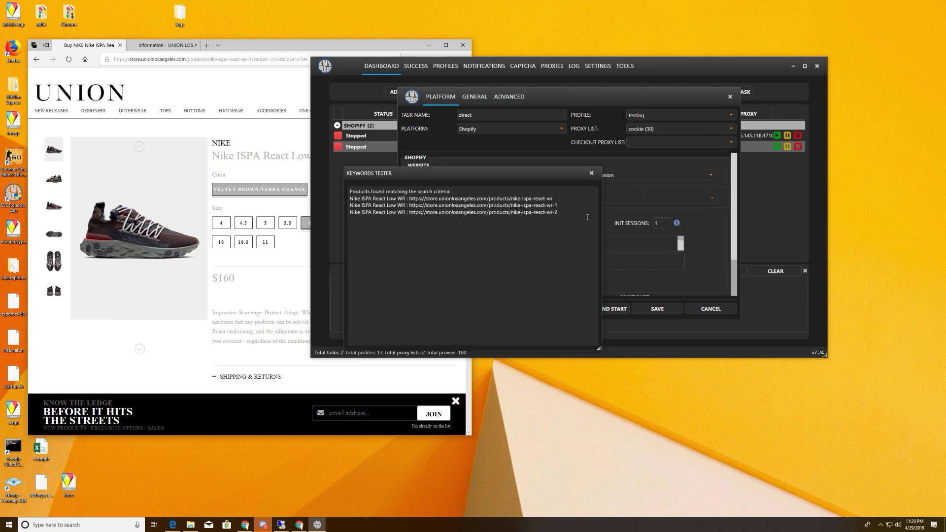
left_click_drag(561, 213, 351, 197)
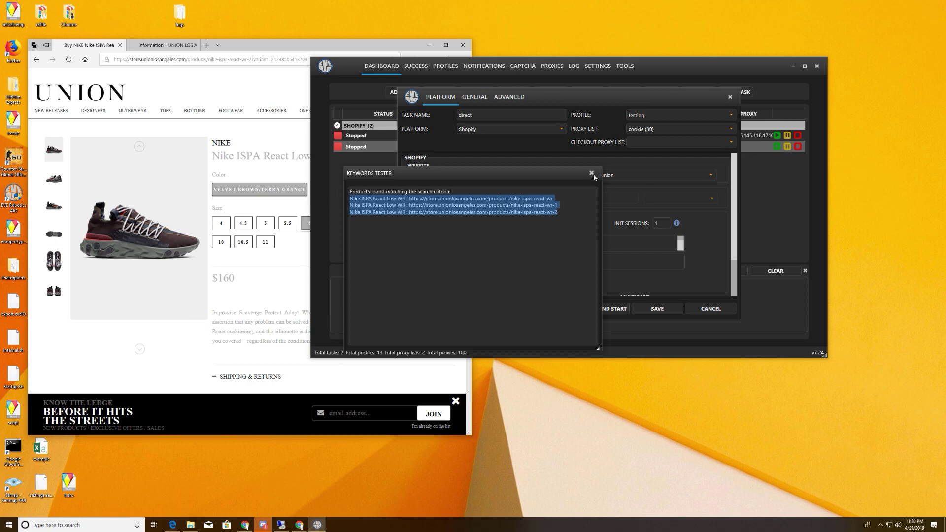
left_click(592, 173)
key("ctrl+a")
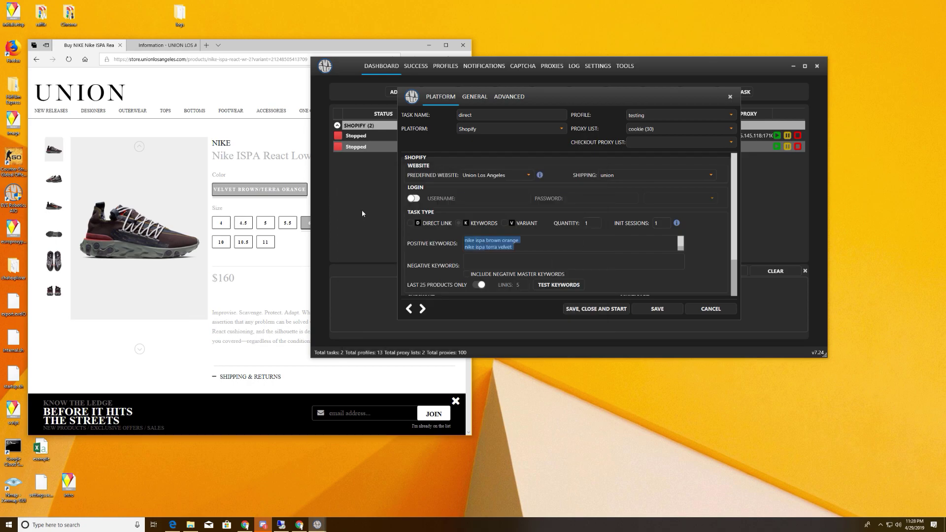
- Enter "toddler" and "kids" on separate lines as negative keywords and toggle the option to include negative master keywords
left_click(502, 261)
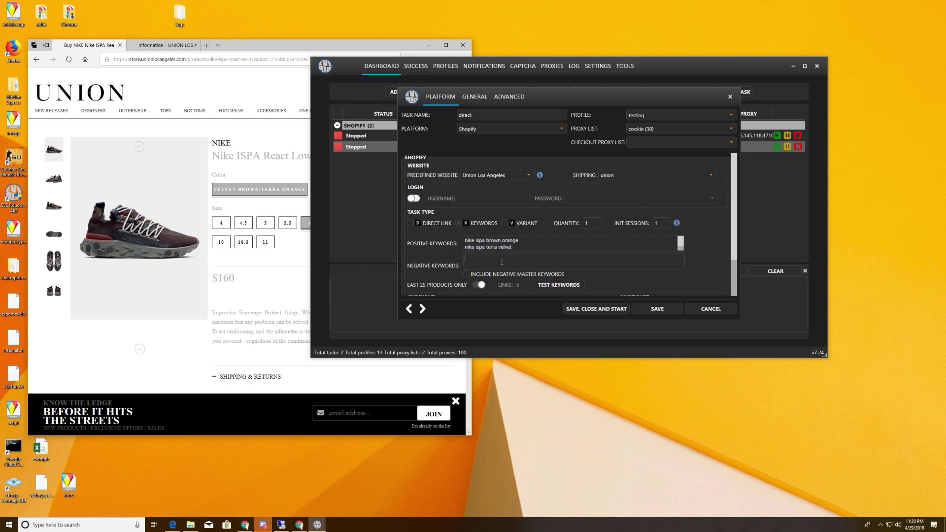
right_click(497, 260)
left_click(475, 264)
type("toddler ")
type("kids")
left_click(467, 276)
left_click(467, 274)
- Review the remaining checkout options, then save, close and start the keyword task
scroll(555, 227, "down", 1)
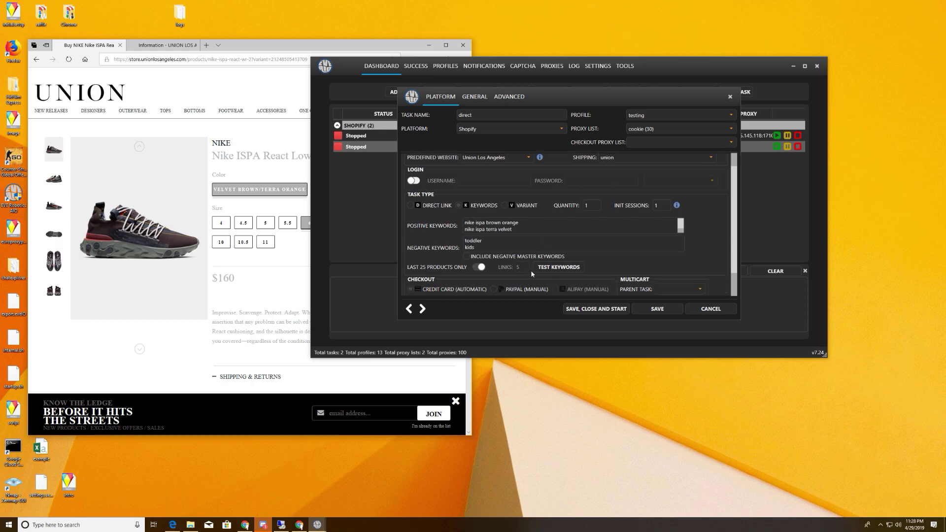
scroll(509, 274, "down", 2)
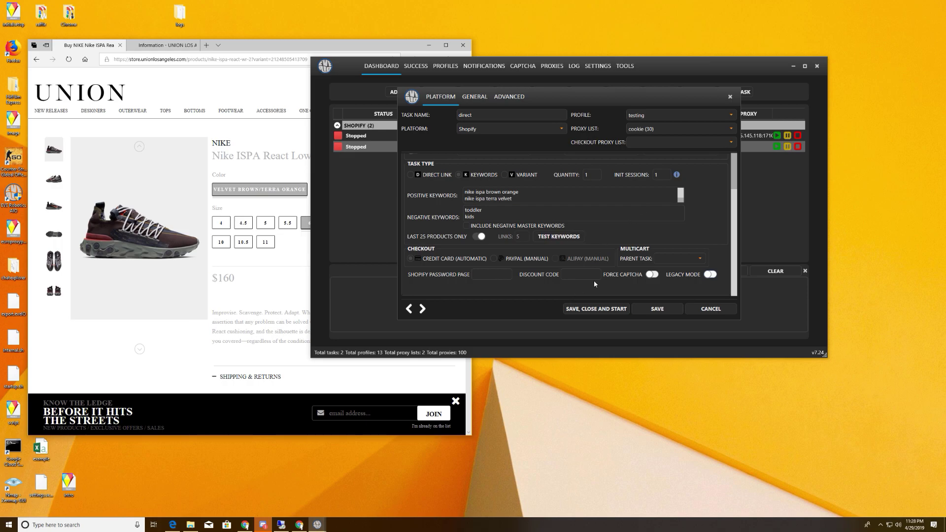
left_click(603, 310)
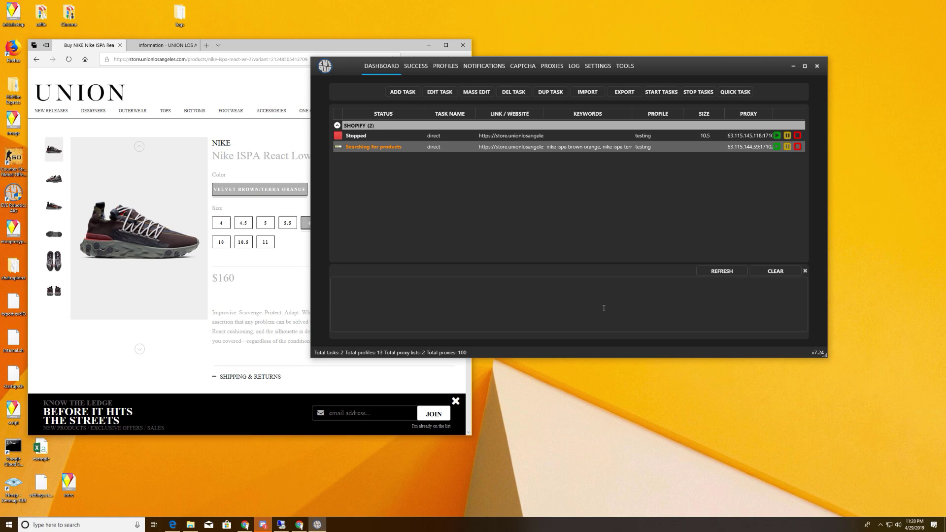
- Refresh the log of the running keyword task to check its product search
right_click(443, 151)
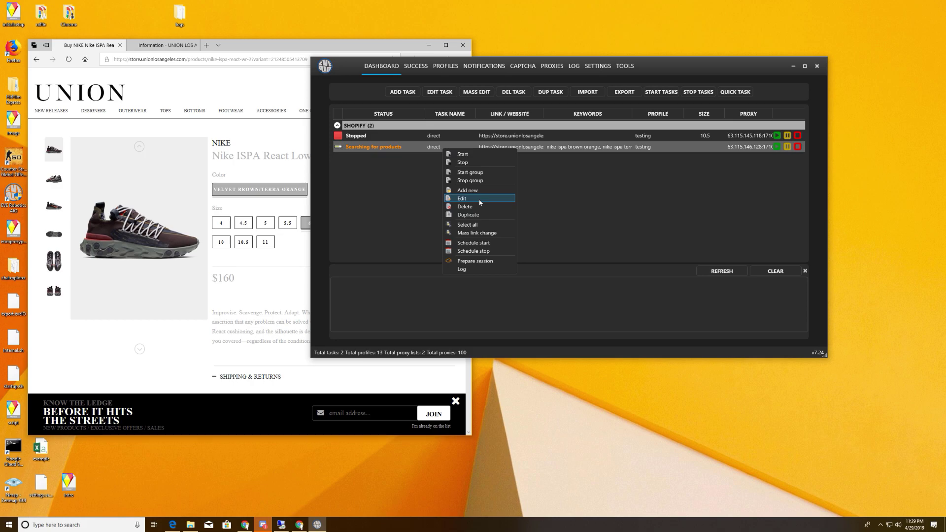
left_click(393, 195)
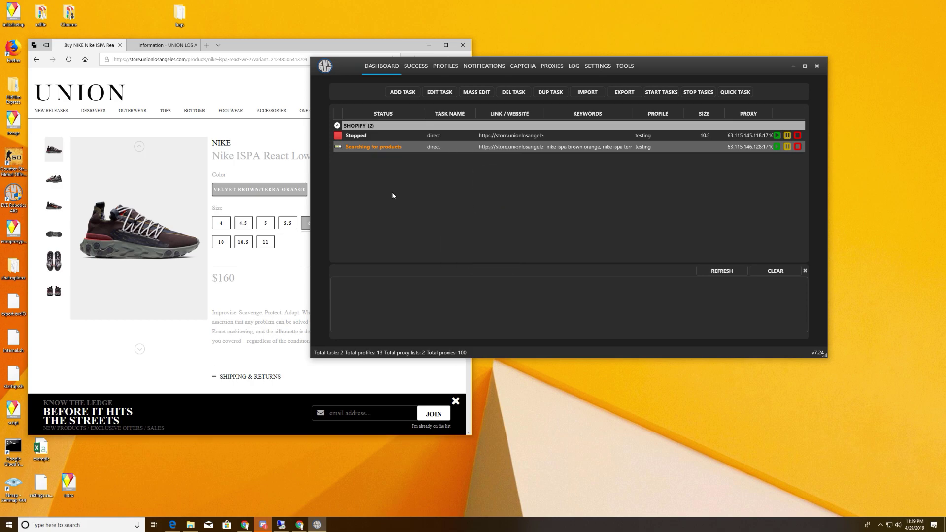
right_click(441, 151)
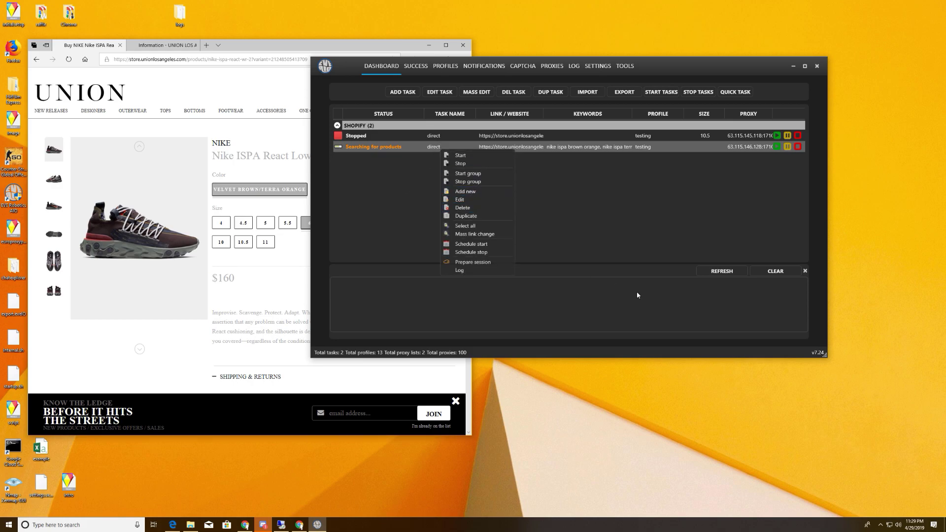
left_click(728, 281)
left_click(723, 272)
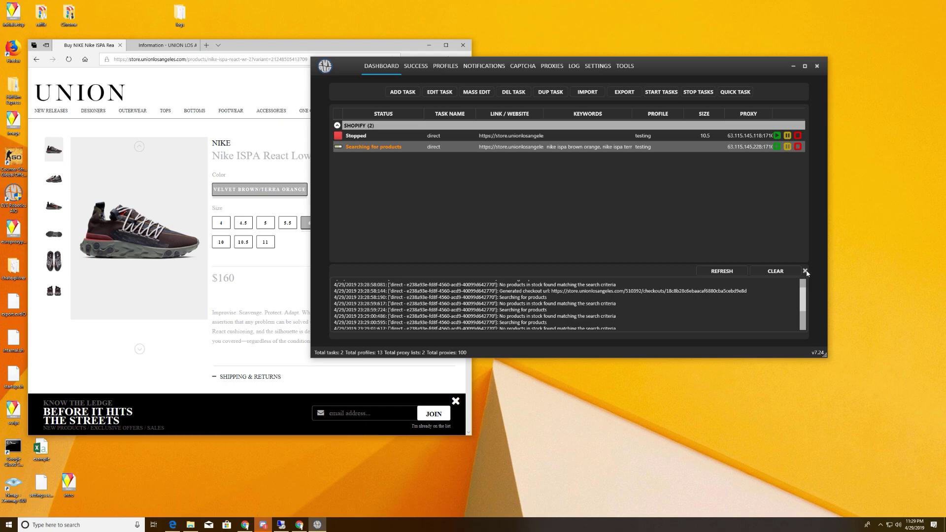
- Stop the keyword task and open it for editing
right_click(487, 148)
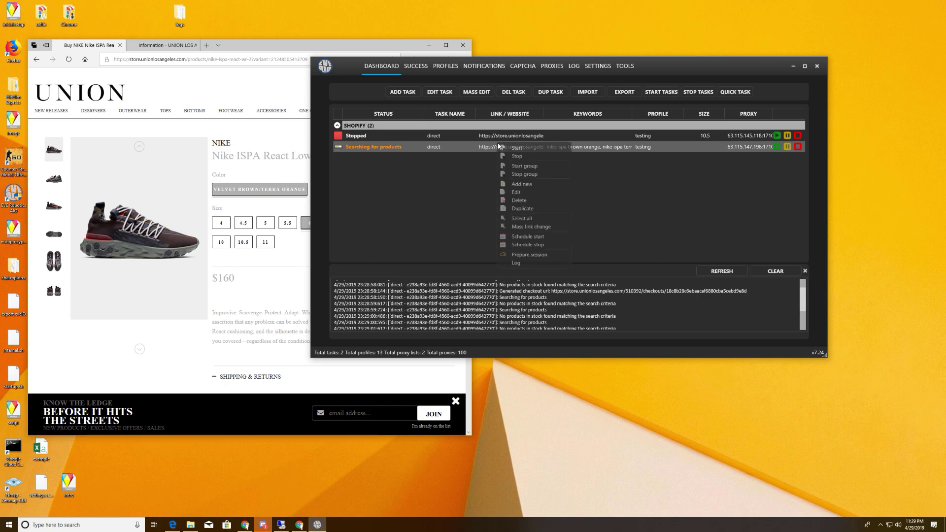
left_click(506, 160)
right_click(441, 148)
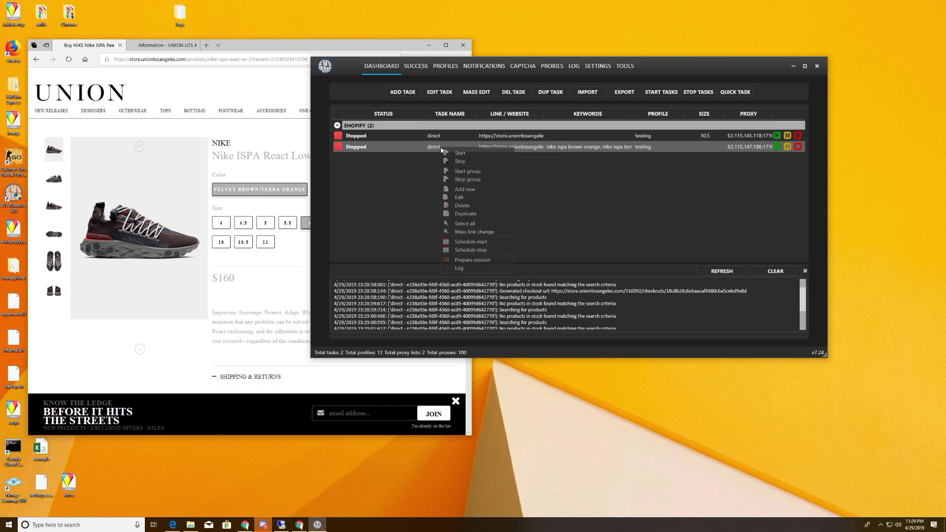
left_click(470, 199)
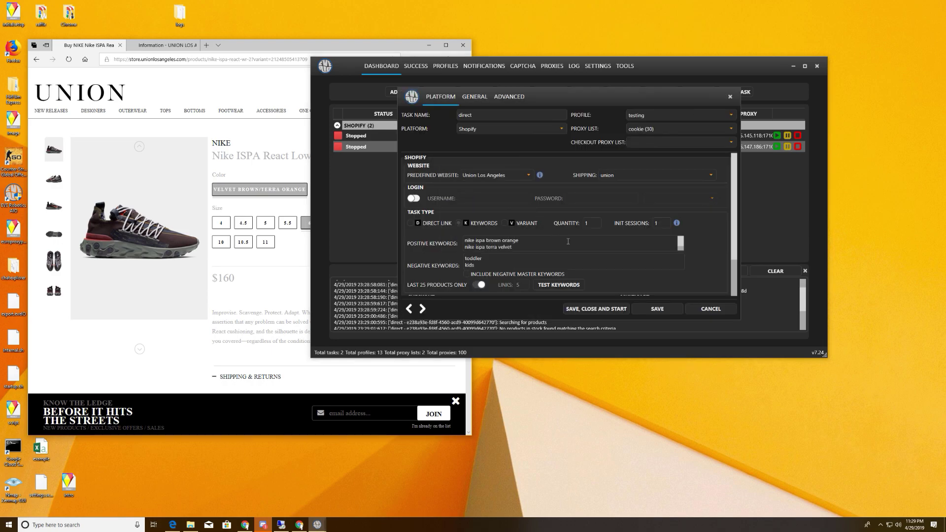
- Test the task's keywords and look up the first matching Nike ISPA React Low WR product in a new browser tab
left_click(559, 286)
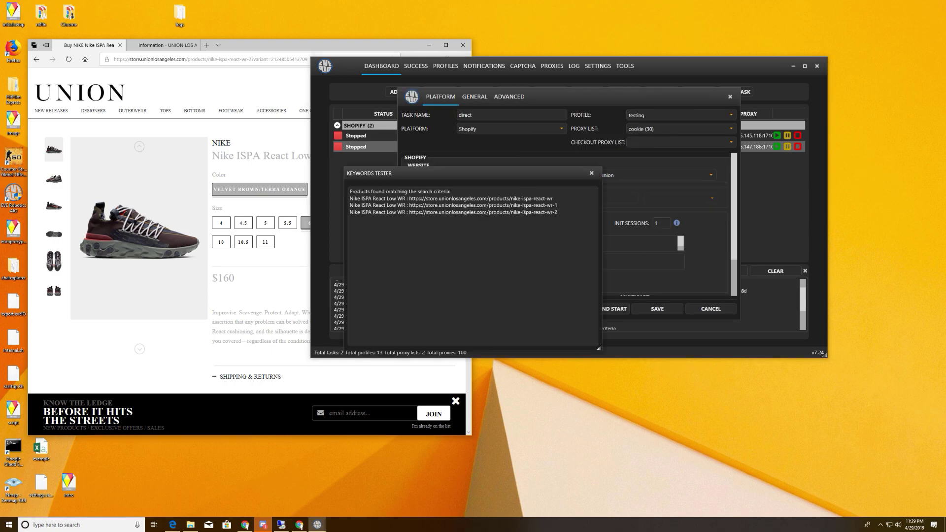
left_click_drag(553, 199, 351, 200)
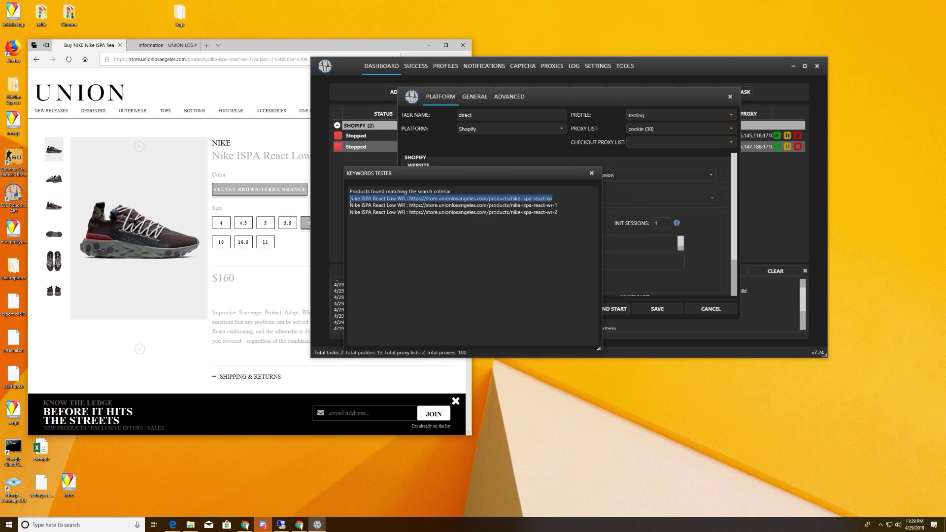
left_click(207, 45)
type("nike ispa react low wr : https://store.unionlosangeles.com/products/nike-ispa-react-wr")
key("Return")
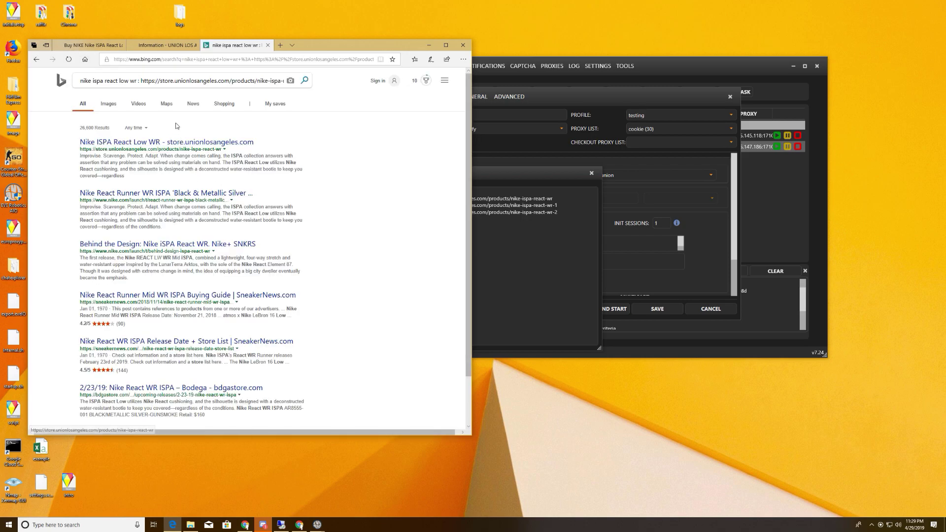
left_click(186, 144)
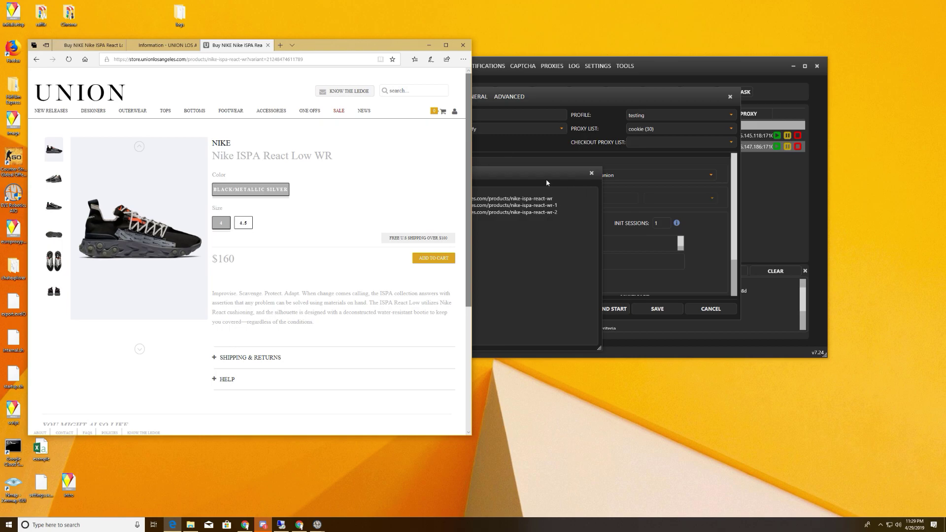
- Close the keyword tester, review the general sizing settings, then save, close and start the keyword task
left_click(581, 183)
left_click(595, 173)
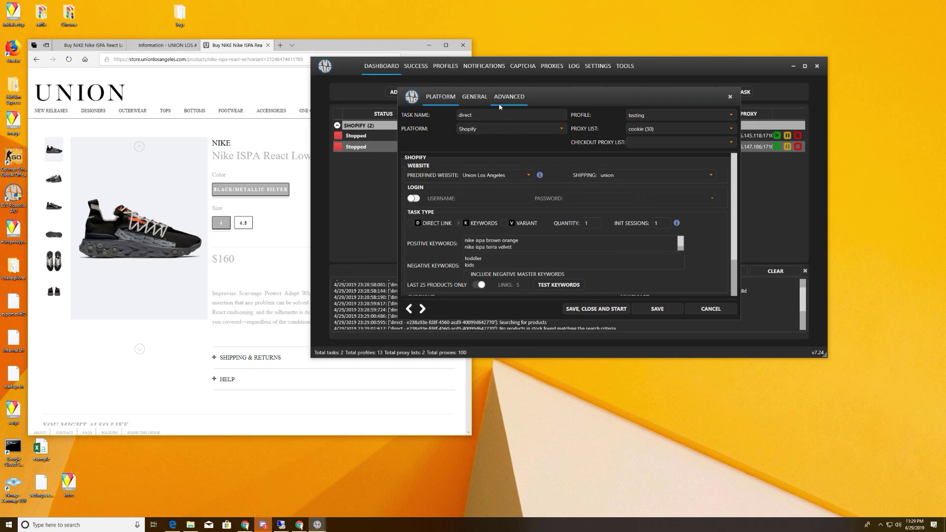
left_click(483, 102)
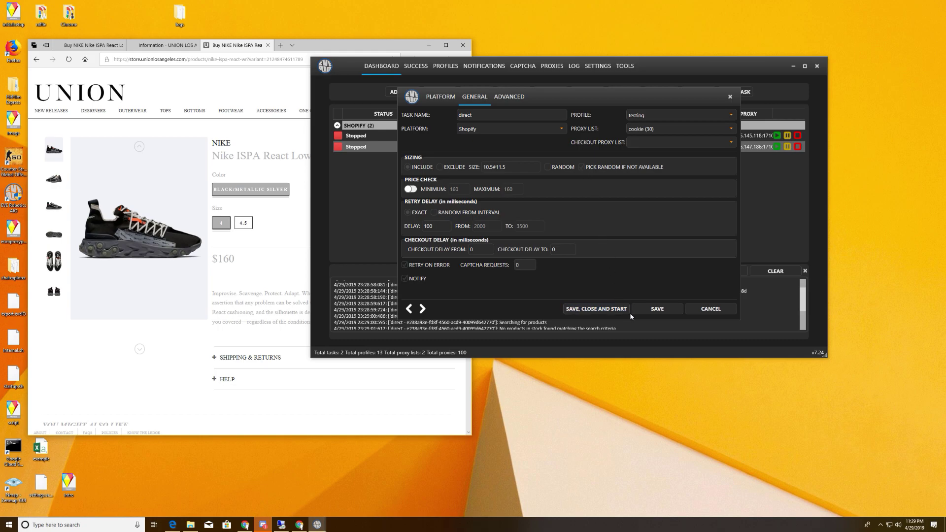
left_click(607, 313)
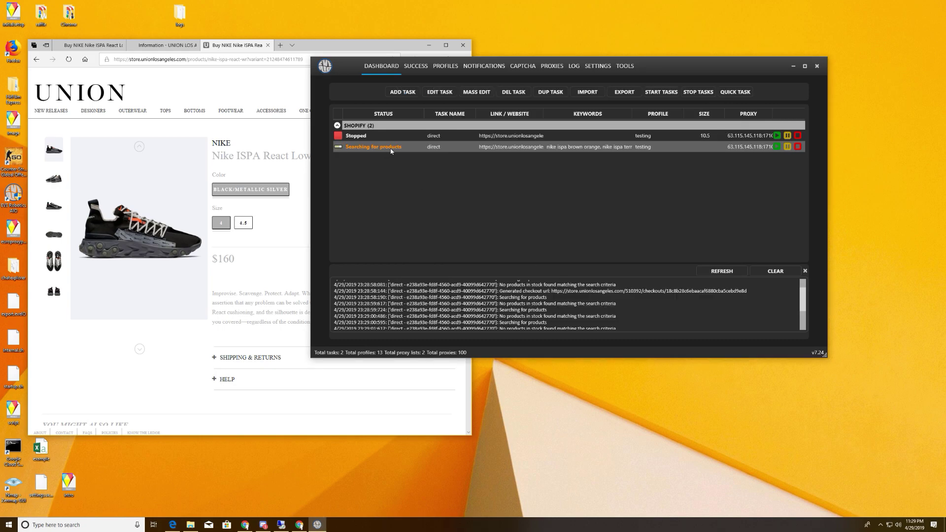
- Refresh the running keyword task's log to check its product search and compare it with the product page's sizes
scroll(488, 298, "down", 2)
left_click(730, 274)
scroll(693, 317, "down", 3)
scroll(694, 317, "down", 3)
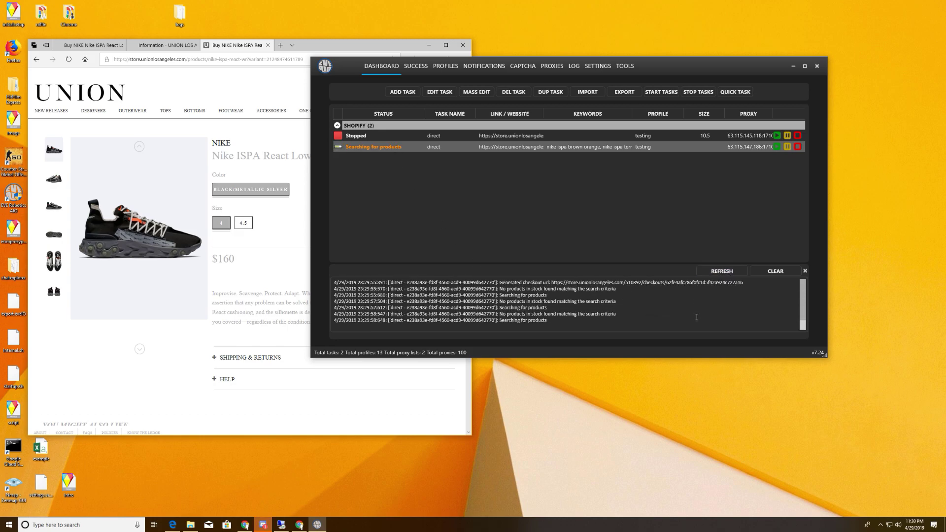
left_click(719, 271)
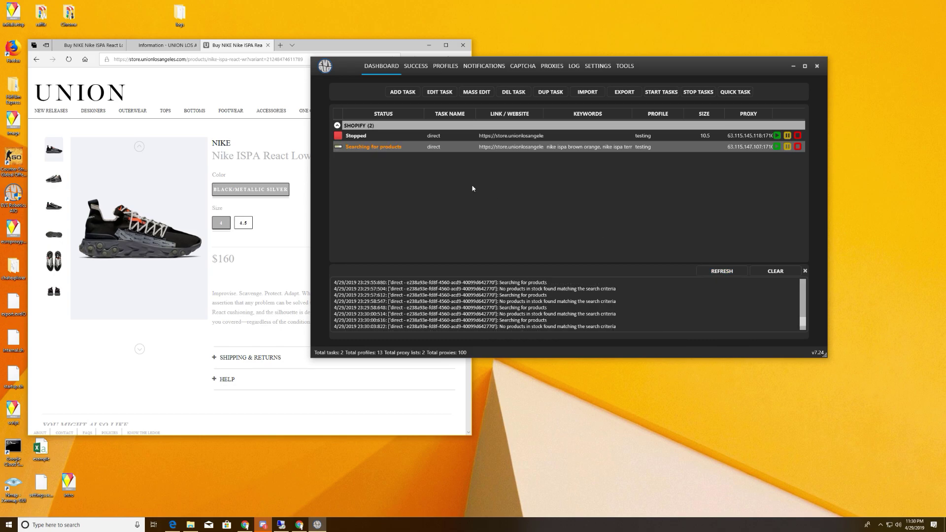
left_click(279, 230)
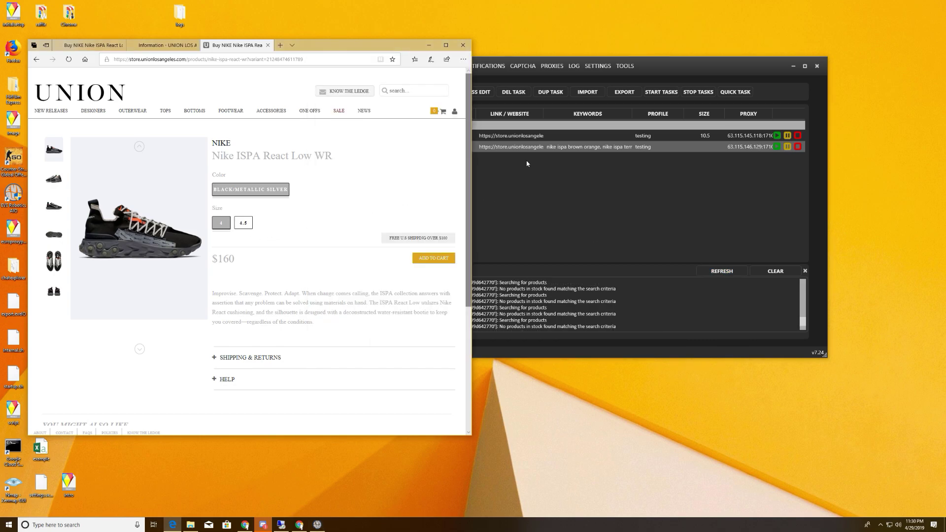
- Toggle the keyword task's option to pick a random size if not available, then save, close and start it
left_click(521, 149)
right_click(521, 150)
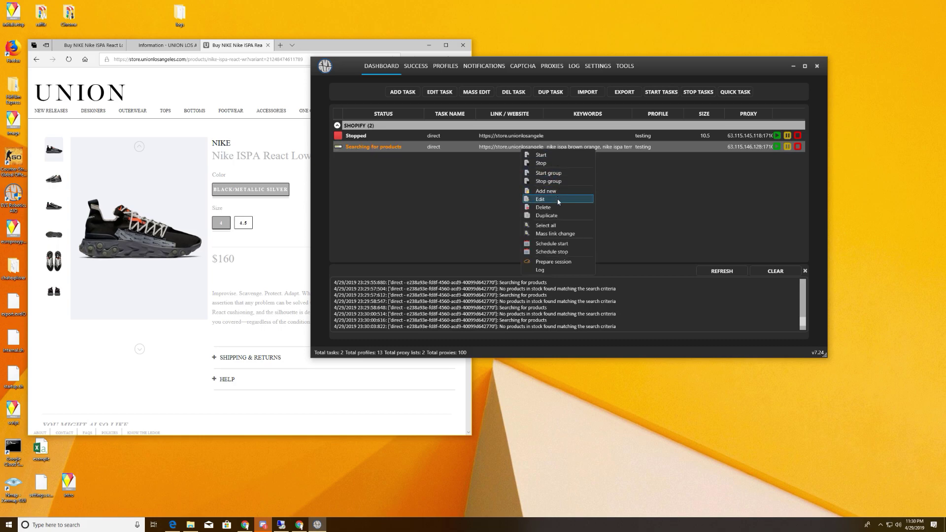
left_click(529, 199)
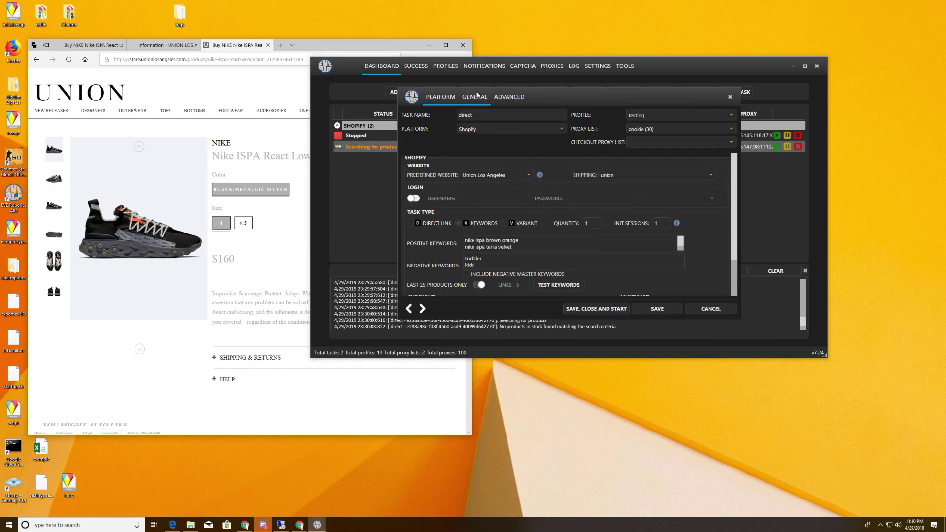
left_click(475, 97)
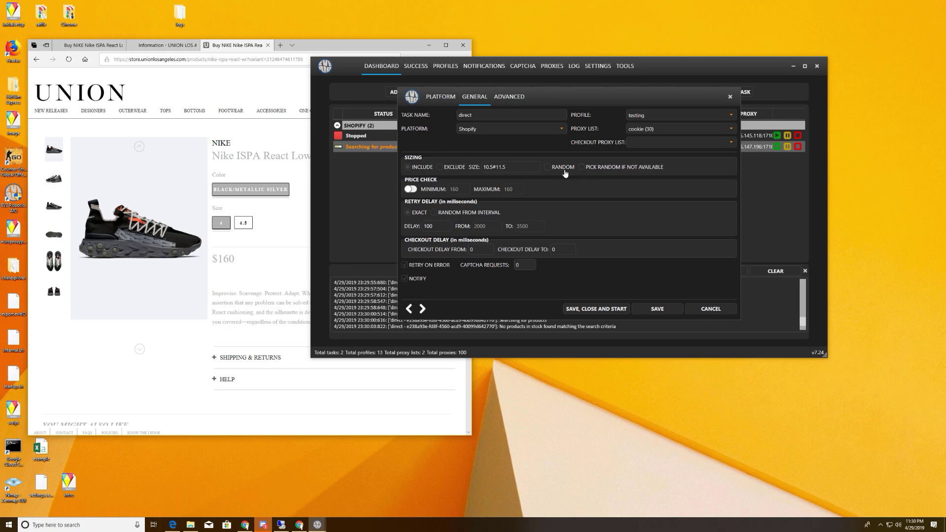
left_click(582, 168)
left_click(597, 309)
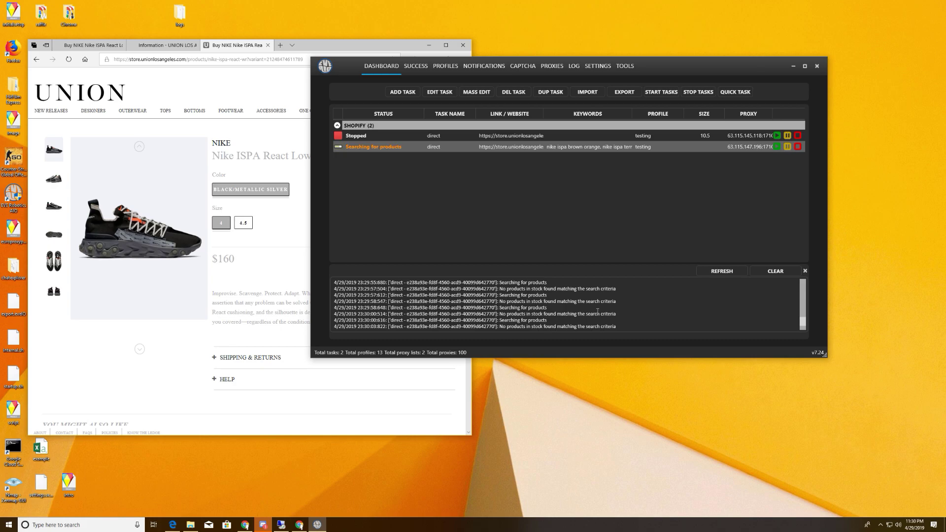
- Stop the keyword task and replace it with a duplicate, deleting the original
right_click(409, 148)
left_click(427, 161)
right_click(410, 147)
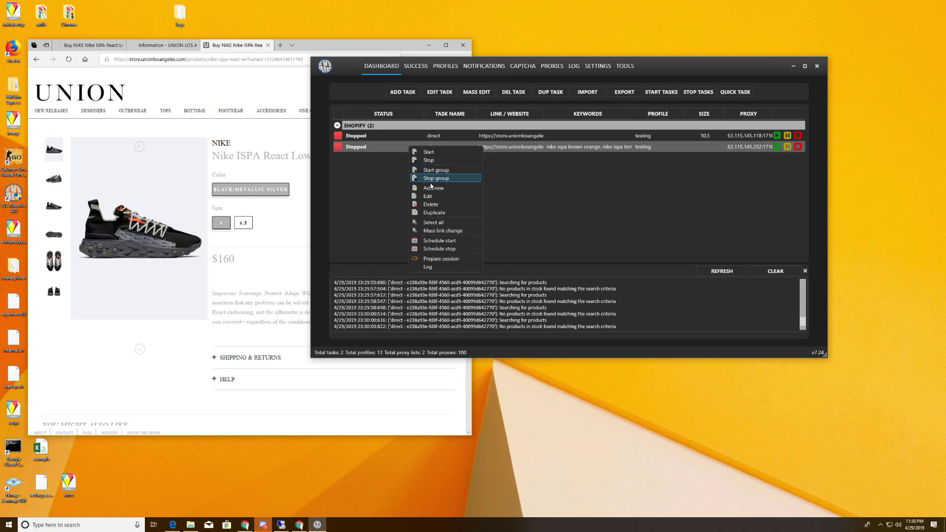
left_click(438, 215)
right_click(413, 146)
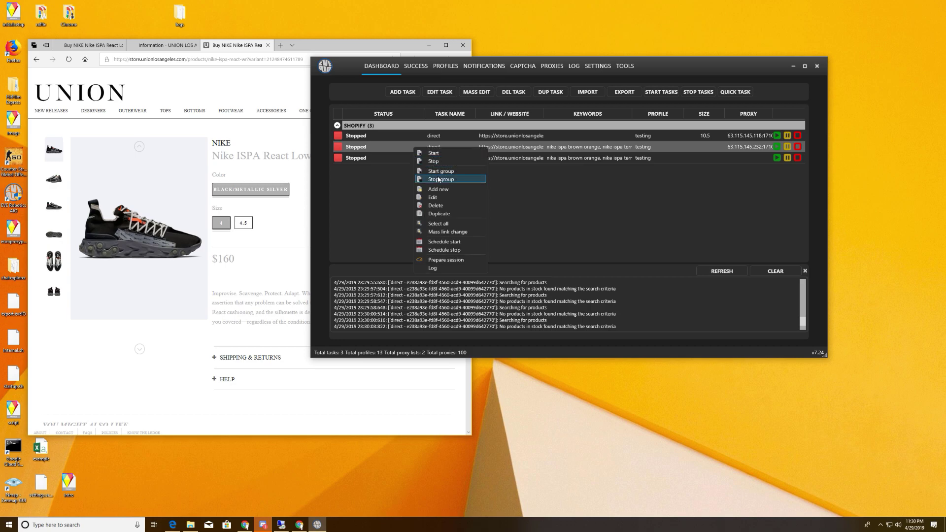
left_click(450, 208)
left_click(473, 289)
- Open the duplicated keyword task, review its sizing settings, then save, close and start it
right_click(433, 151)
left_click(464, 202)
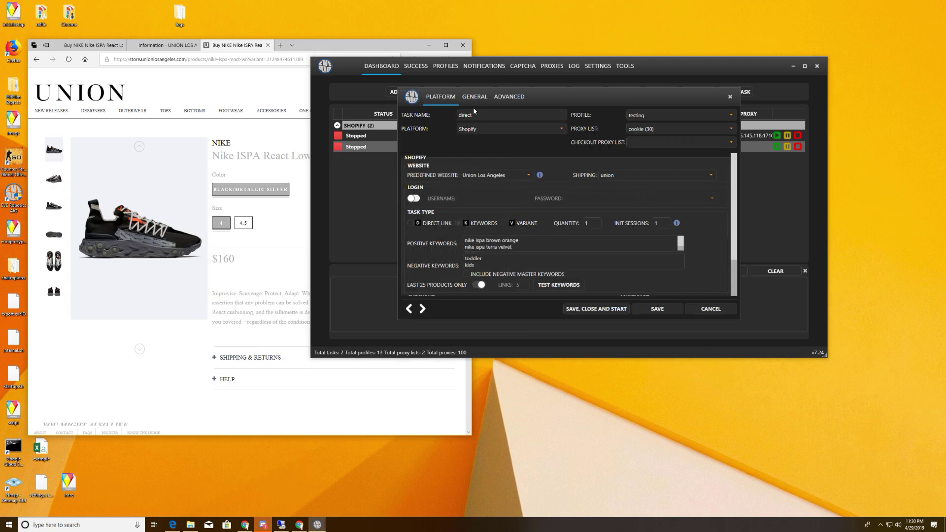
left_click(473, 97)
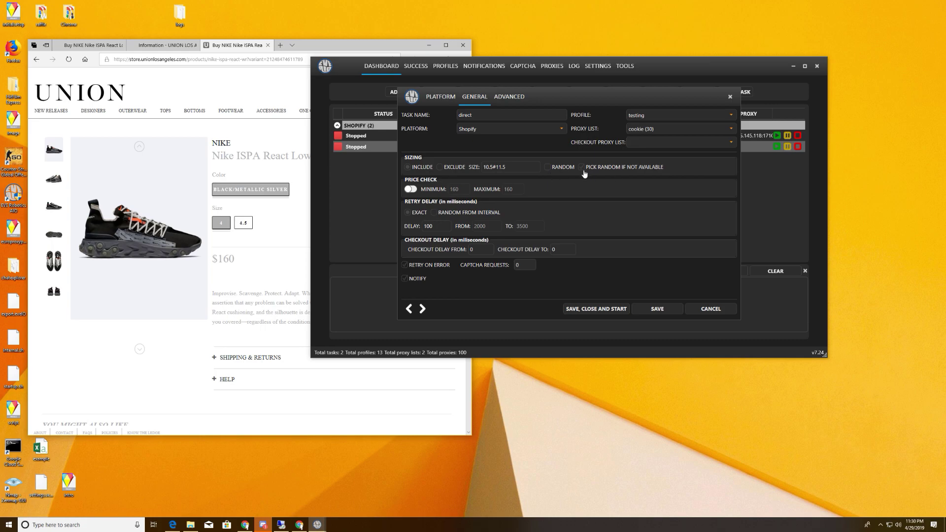
left_click(599, 311)
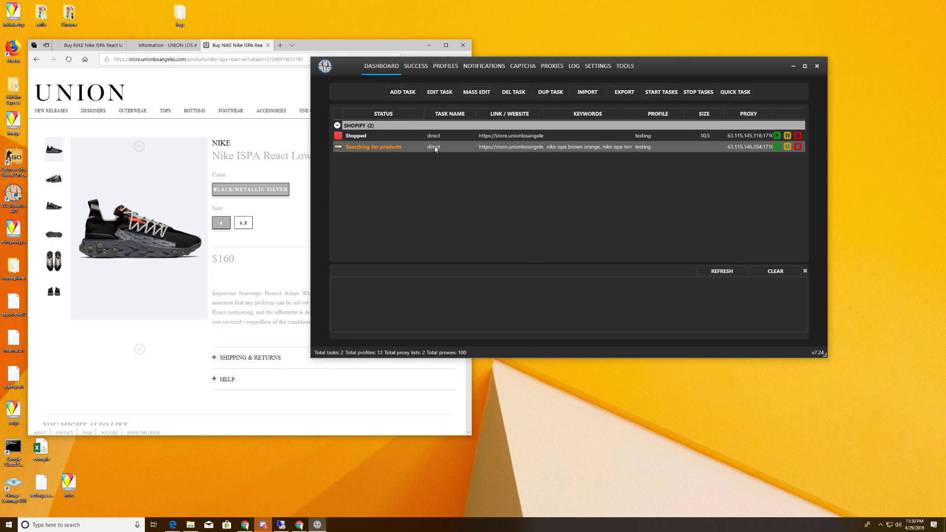
- Stop the keyword task, reduce its positive keywords to "nike ispa brown orange", and save and start it again
left_click(462, 160)
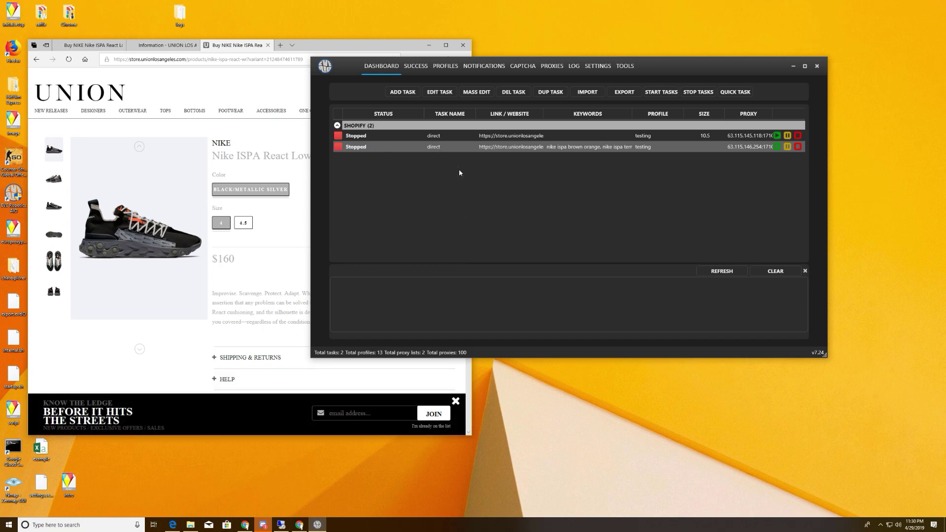
right_click(464, 151)
left_click(488, 167)
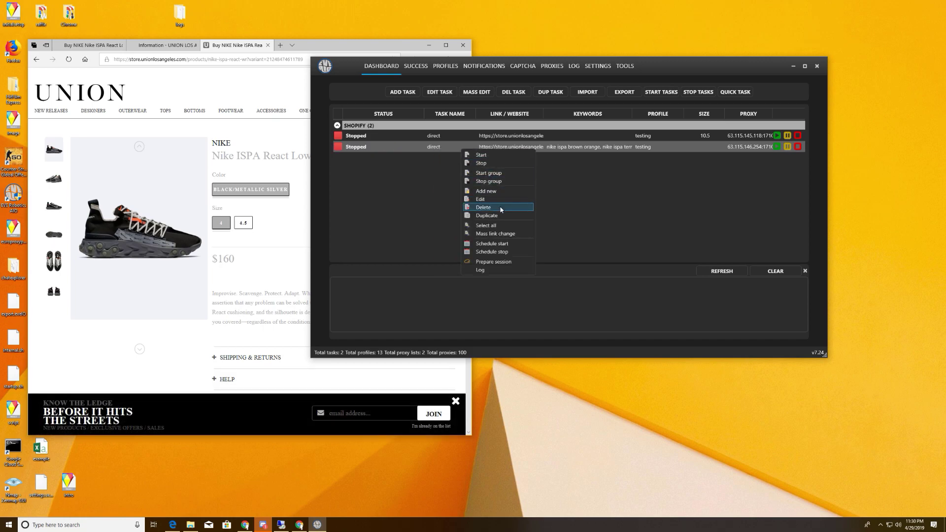
left_click(477, 199)
scroll(512, 243, "down", 1)
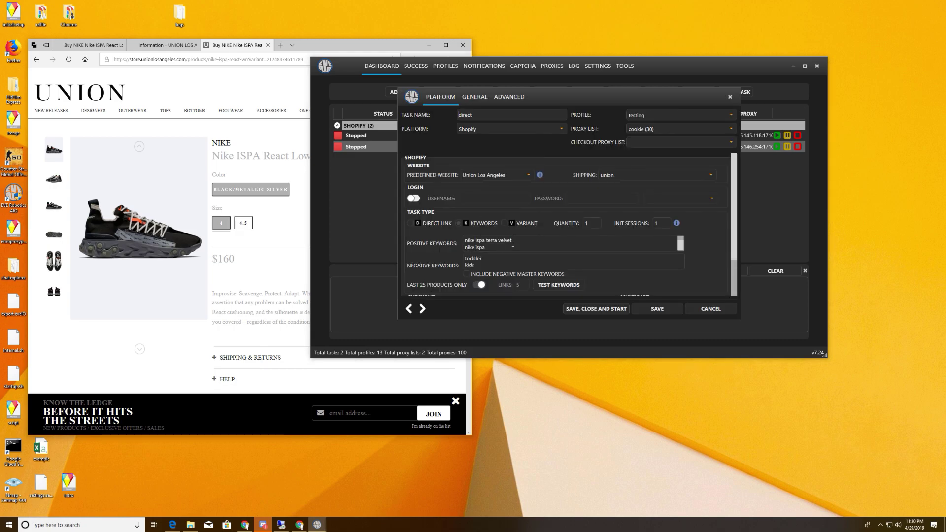
left_click_drag(494, 247, 464, 241)
key("BackSpace")
left_click(599, 318)
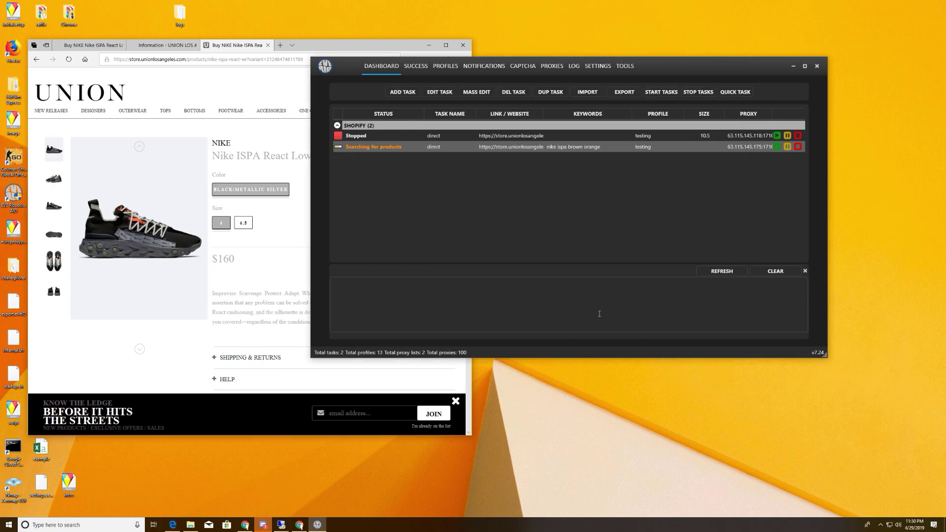
- Stop the running "nike ispa brown orange" keyword task
right_click(410, 150)
left_click(424, 159)
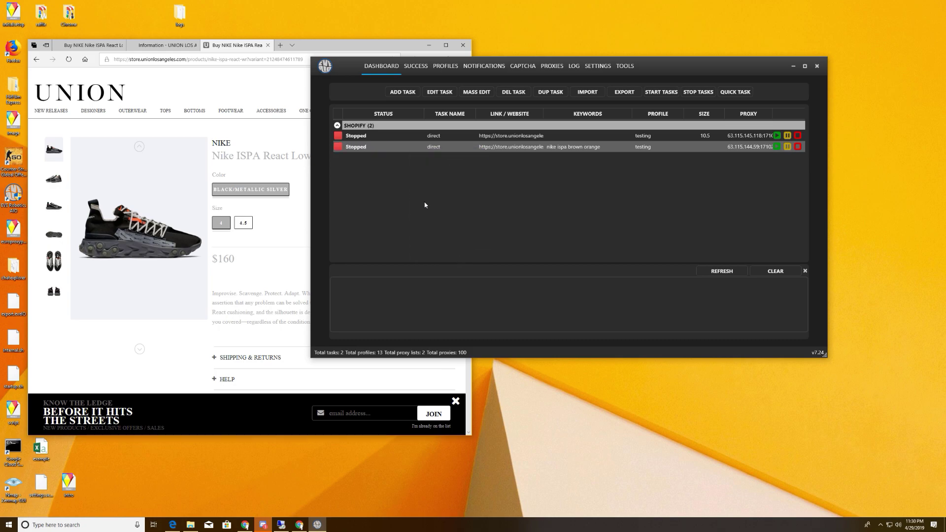
right_click(428, 149)
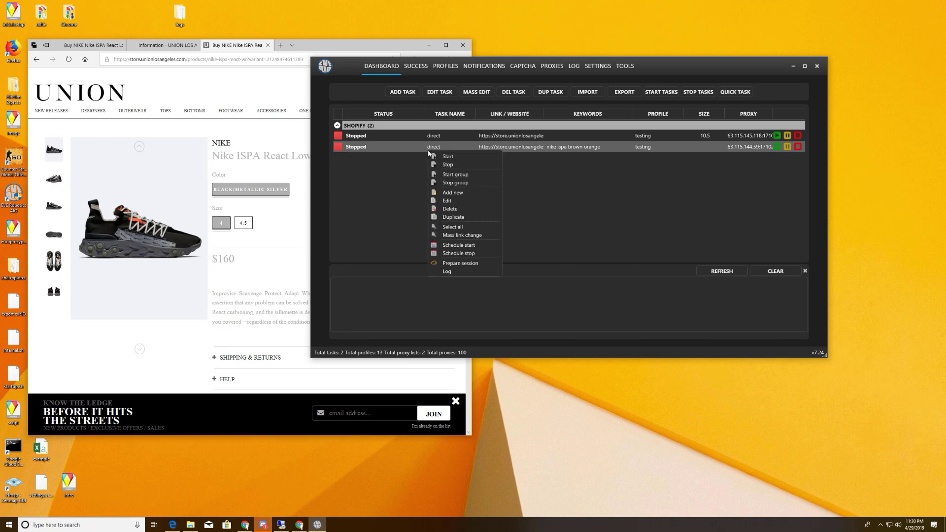
- Select size 4.5 on the black/metallic silver shoe's product page and copy the variant number from its URL
left_click(286, 91)
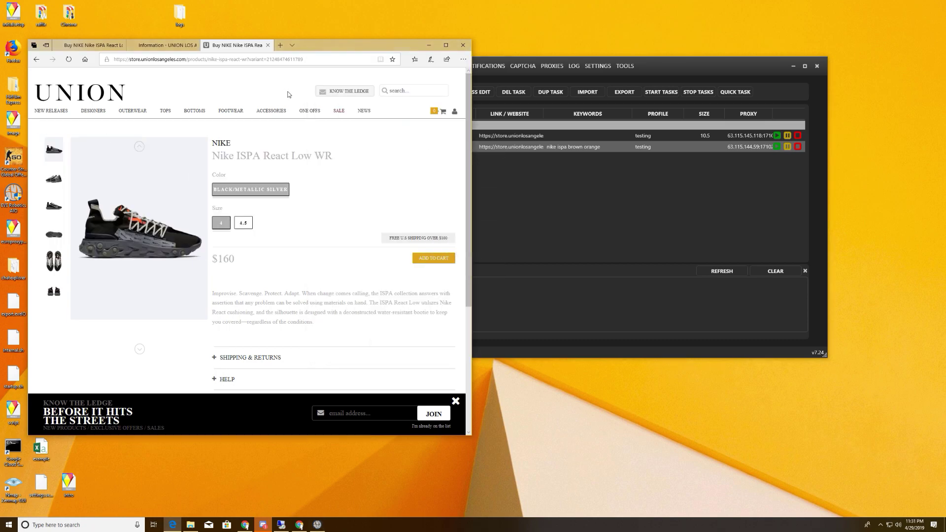
left_click(248, 227)
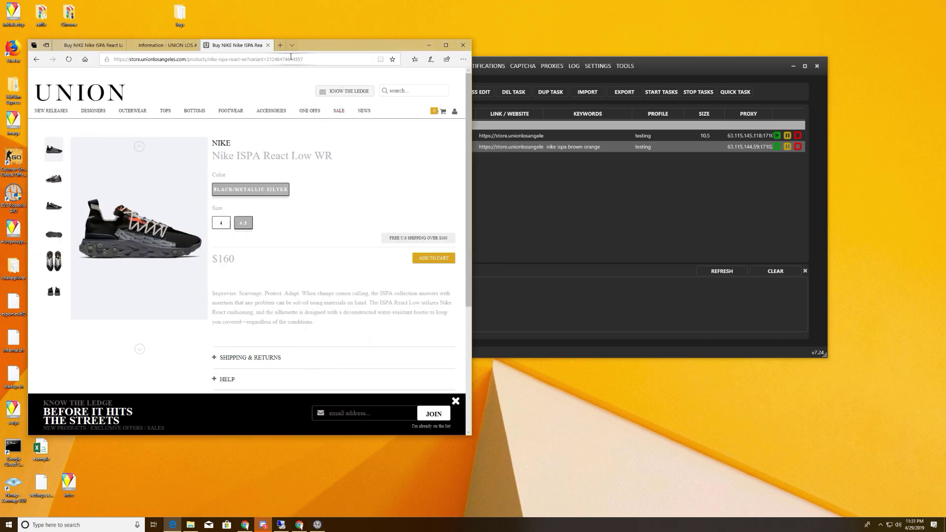
left_click_drag(267, 60, 310, 58)
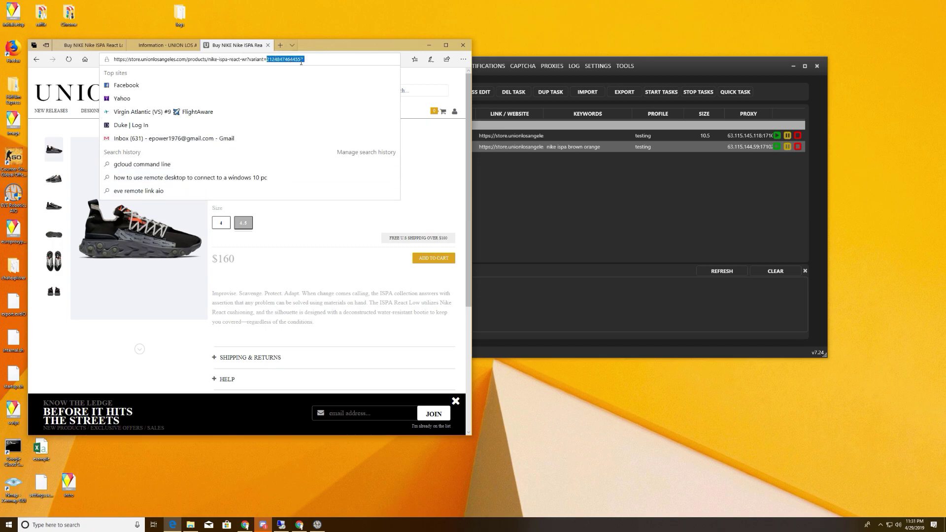
right_click(278, 61)
left_click(288, 80)
left_click(523, 217)
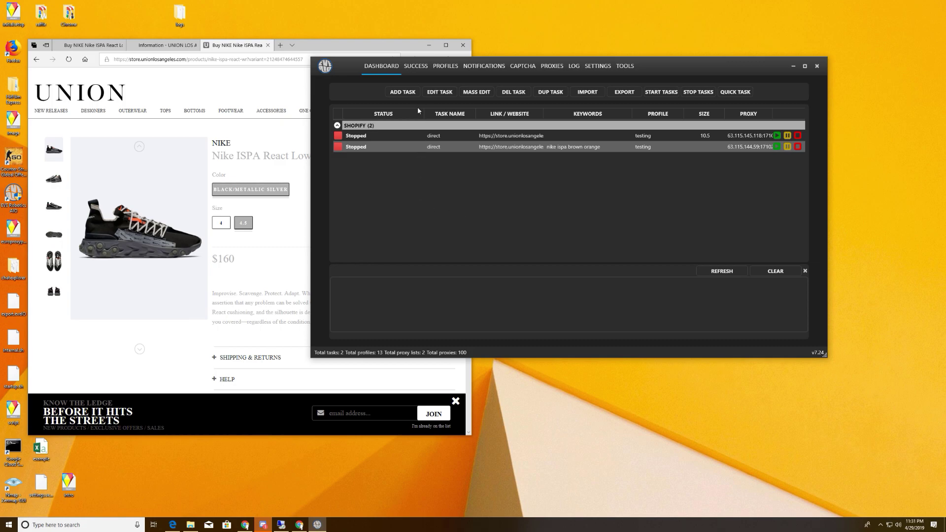
- Add a new Shopify task named "variant" with the testing profile and the cookie (30) proxy list
left_click(402, 93)
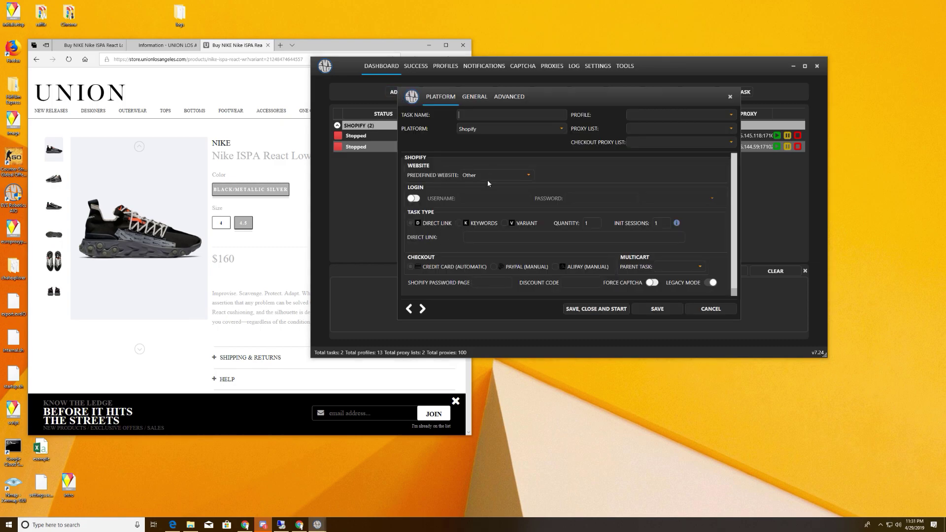
type("varient")
left_click(643, 116)
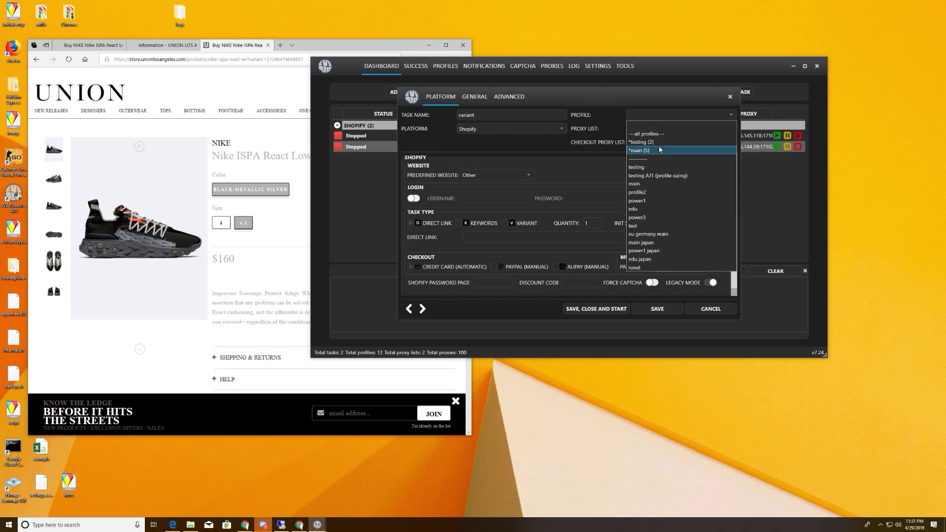
left_click(661, 168)
left_click(655, 128)
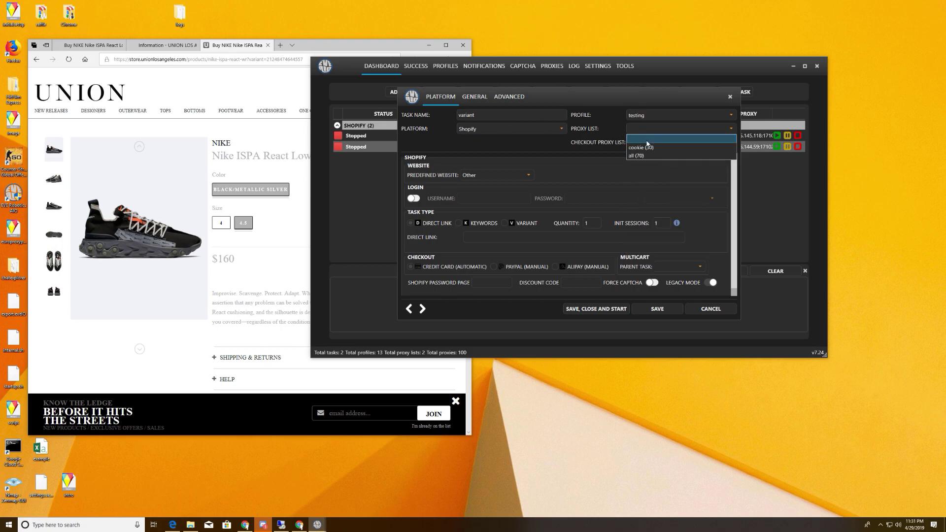
left_click(640, 146)
- Set the new task's website to Union Los Angeles, shipping to union, and task type to Variant
left_click(495, 175)
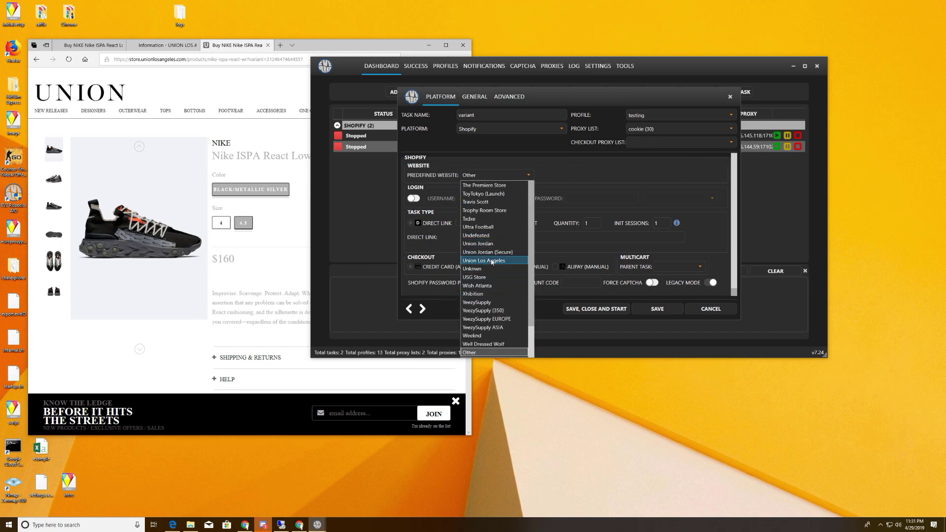
left_click(488, 260)
left_click(612, 175)
left_click(605, 193)
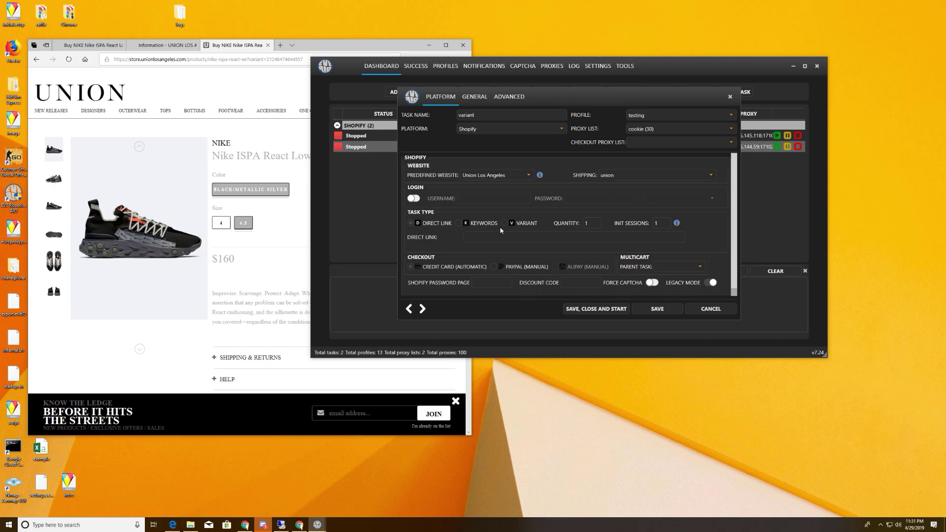
left_click(505, 223)
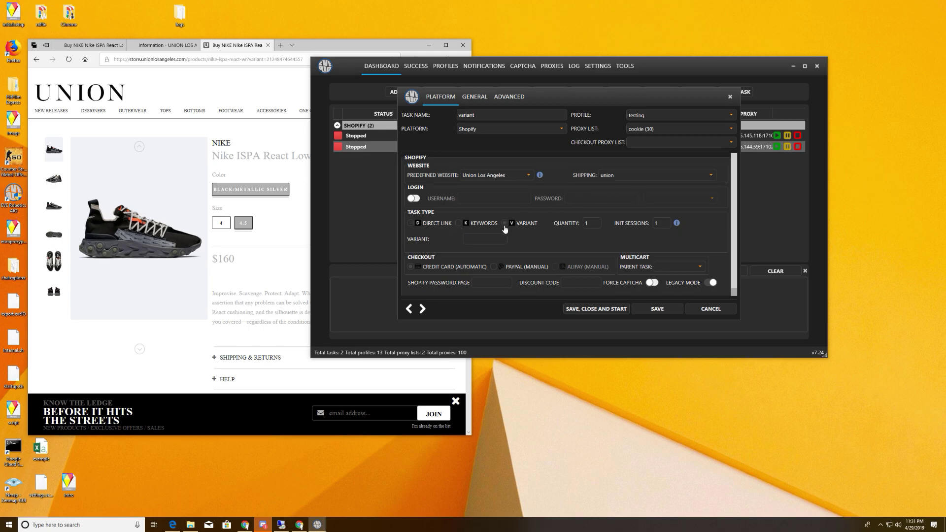
- Paste the copied variant number into the variant task, save it and start it
right_click(472, 239)
left_click(486, 260)
left_click(597, 314)
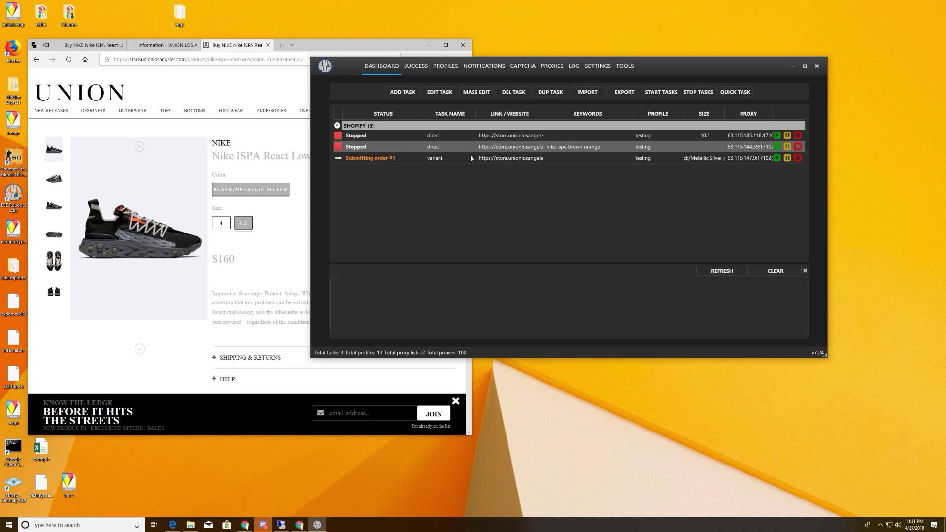
- Stop the variant task and review its checkout entry in the success list, widening the window to read the details
left_click(798, 157)
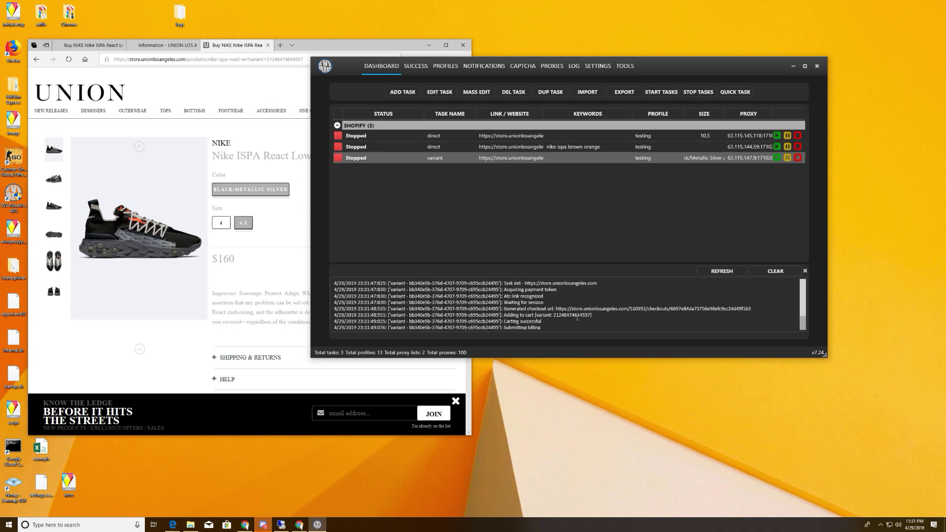
left_click(423, 76)
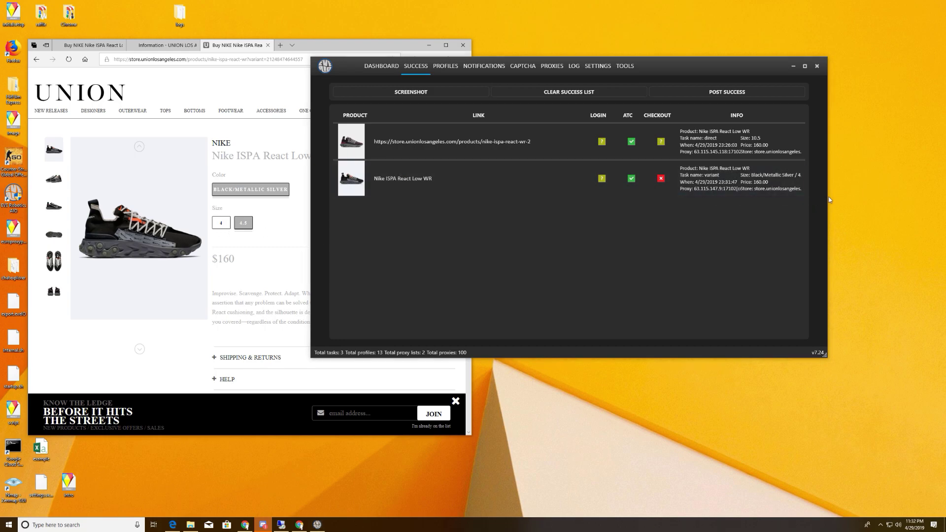
left_click_drag(826, 197, 874, 197)
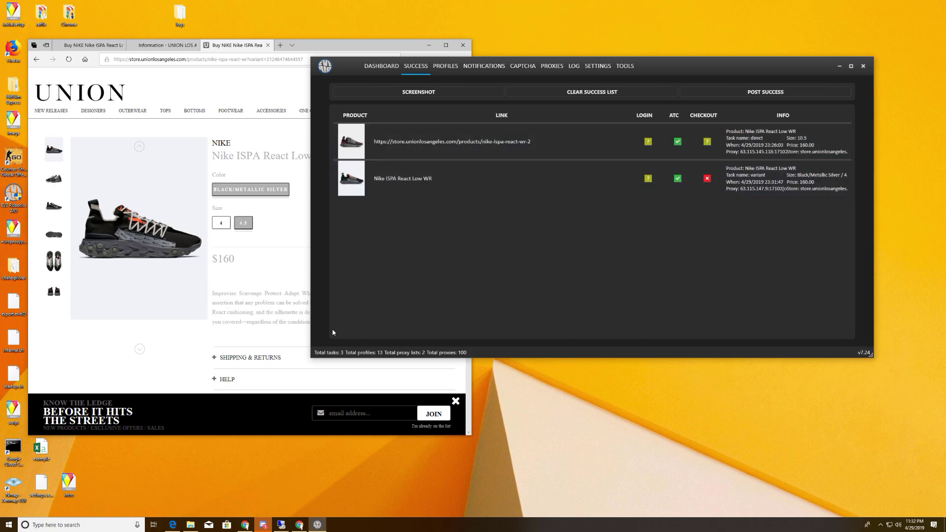
left_click(379, 69)
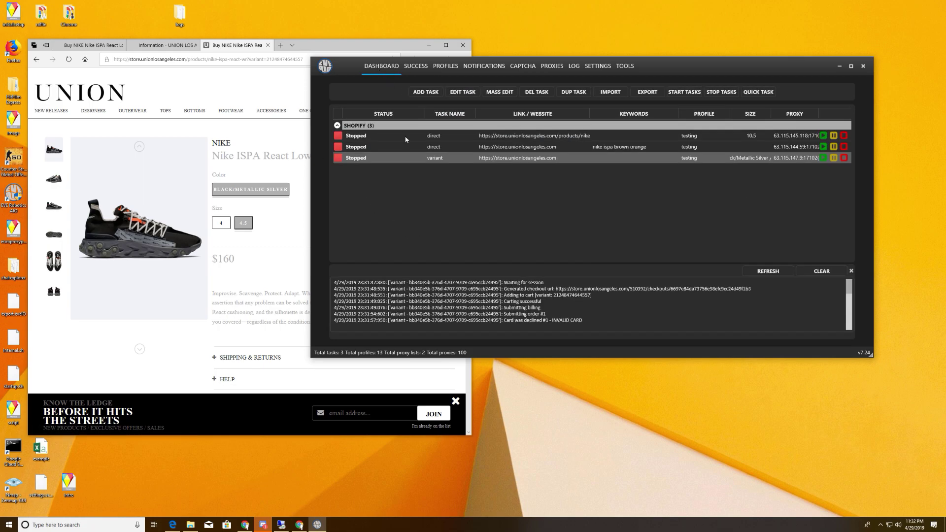
- Begin a new Shopify task with Direct Link as its task type
left_click(425, 93)
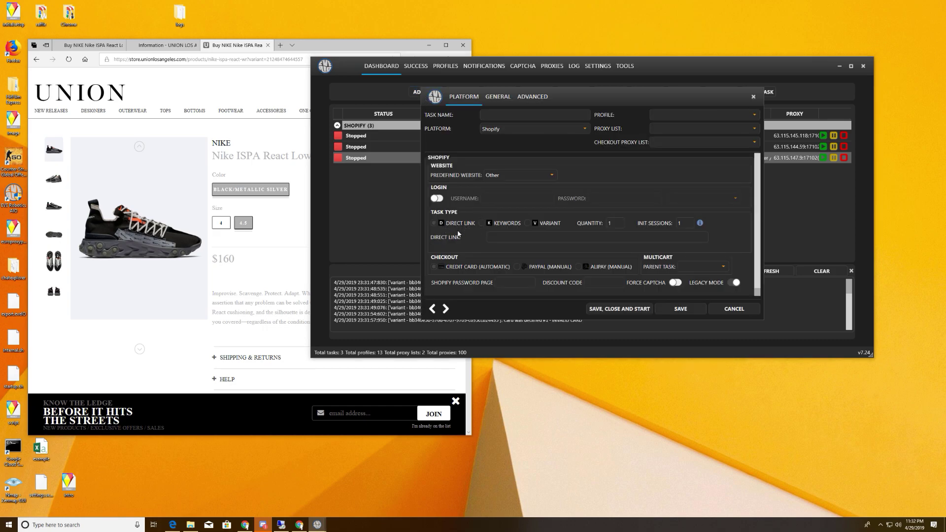
left_click(527, 224)
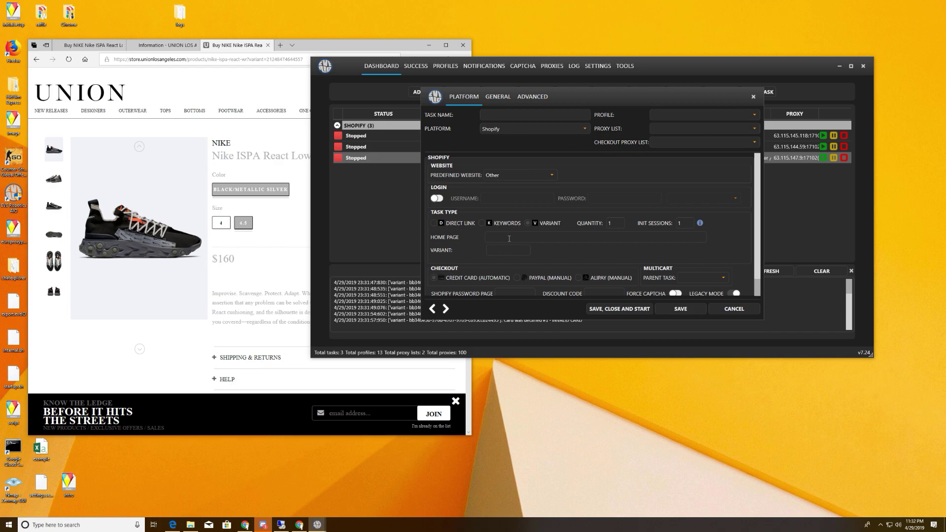
left_click(515, 175)
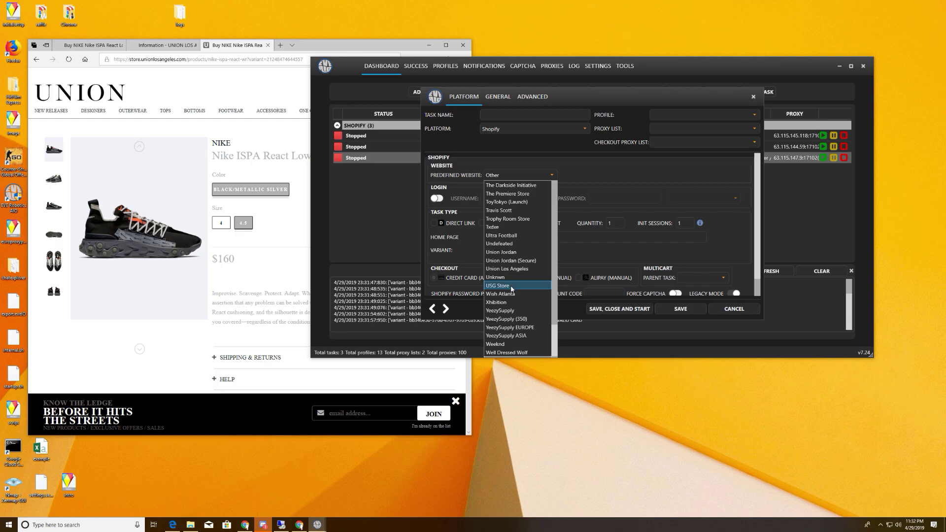
left_click(457, 217)
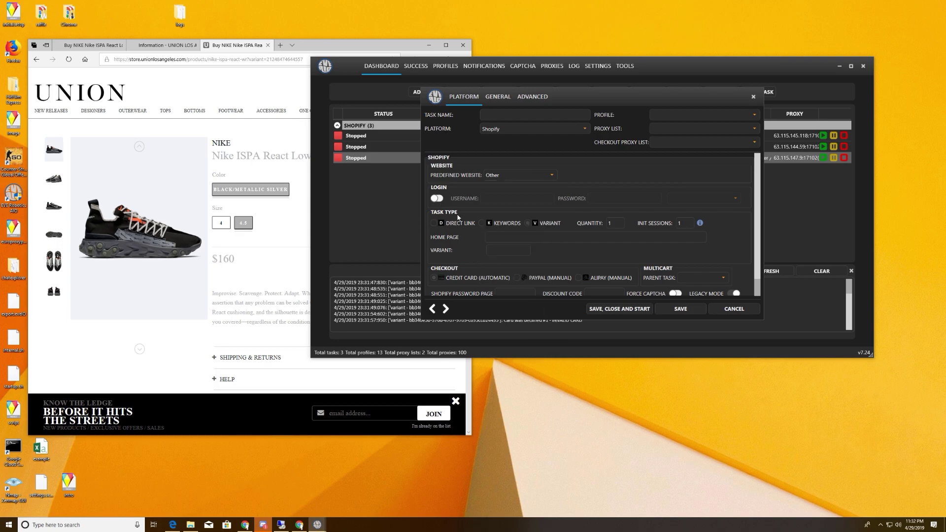
left_click(435, 222)
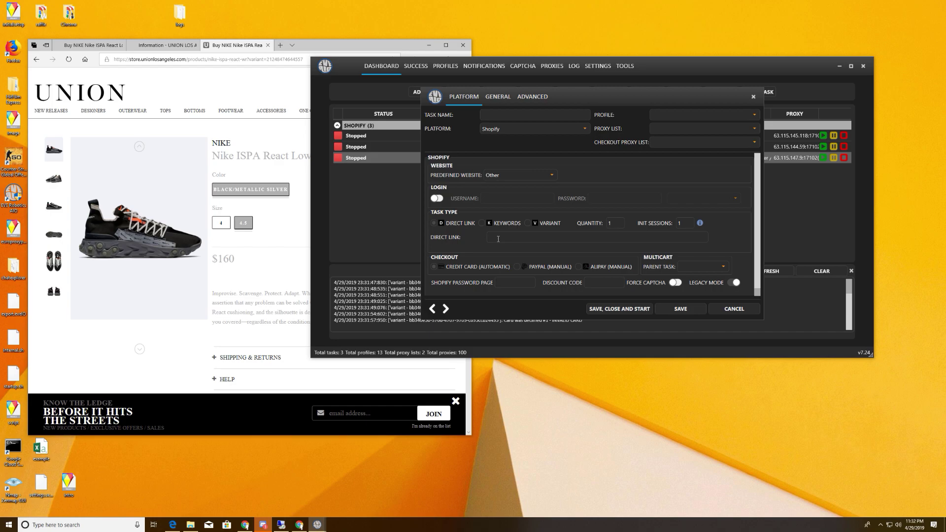
- Copy the black/metallic silver shoe's full product page URL and paste it as the new task's direct link
left_click(303, 59)
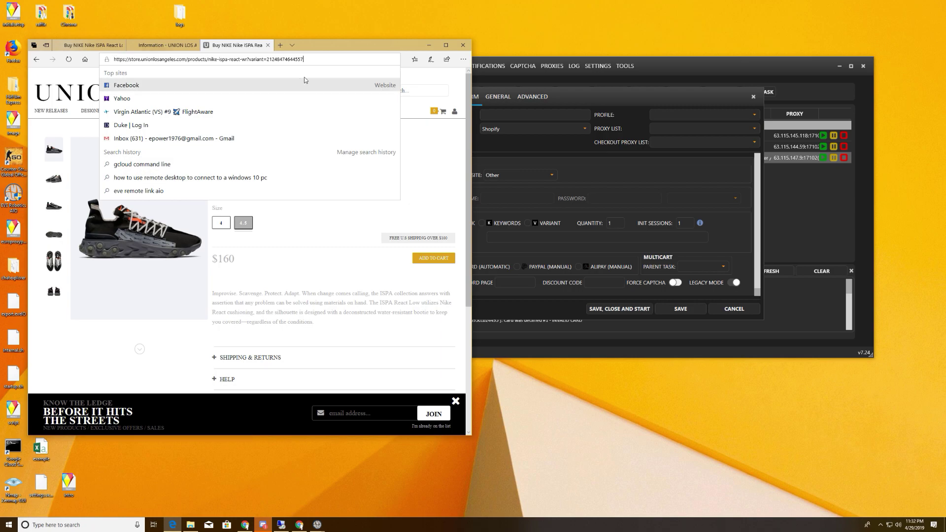
key("ctrl+a")
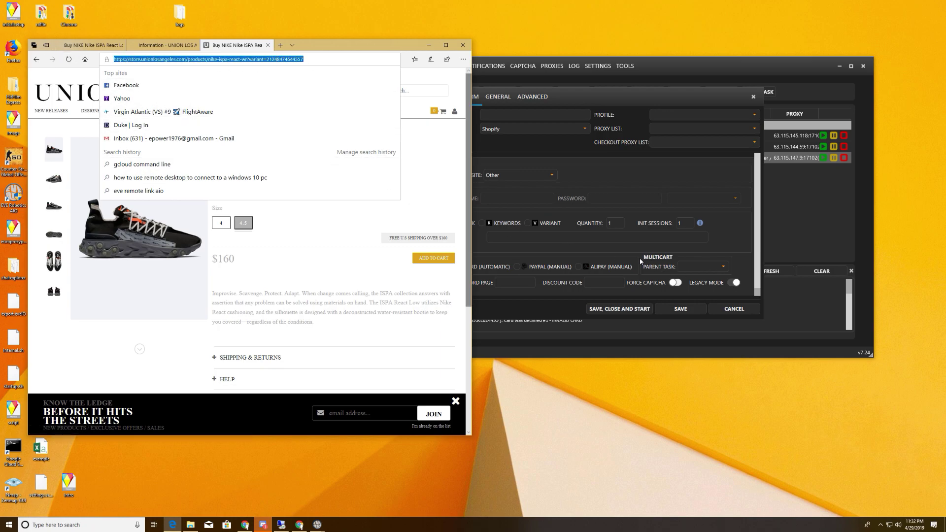
left_click(535, 237)
key("ctrl+v")
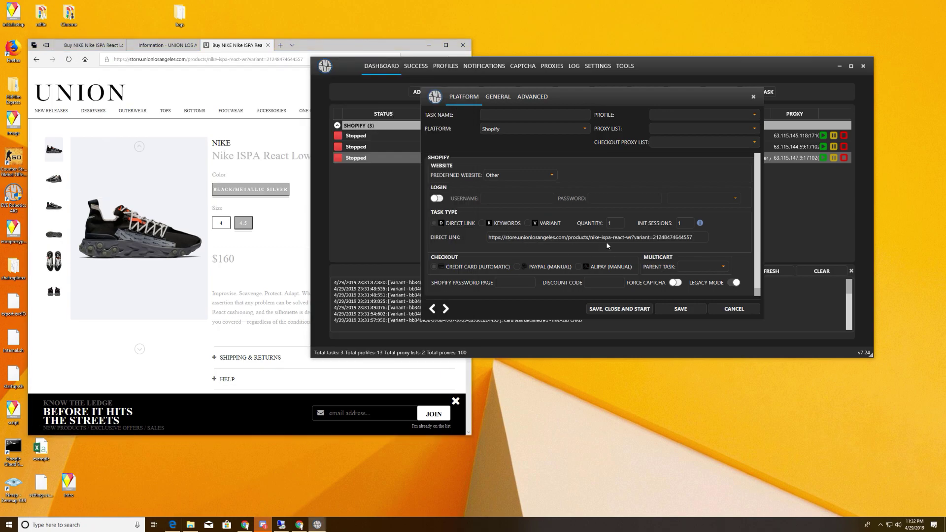
left_click_drag(568, 239, 653, 238)
type("cart/")
type("/")
left_click(634, 237)
type(":1")
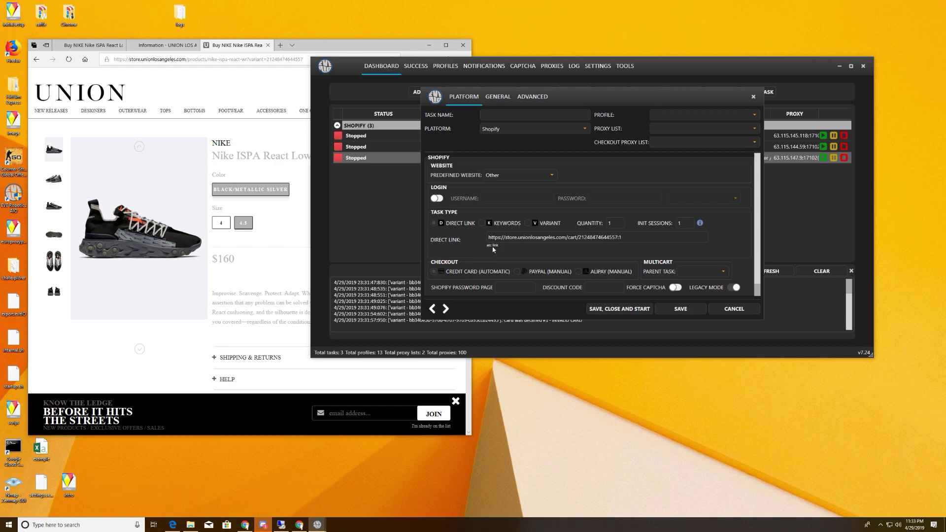
- Set the new task's website to Union Los Angeles with union shipping, and turn legacy mode off
left_click(528, 176)
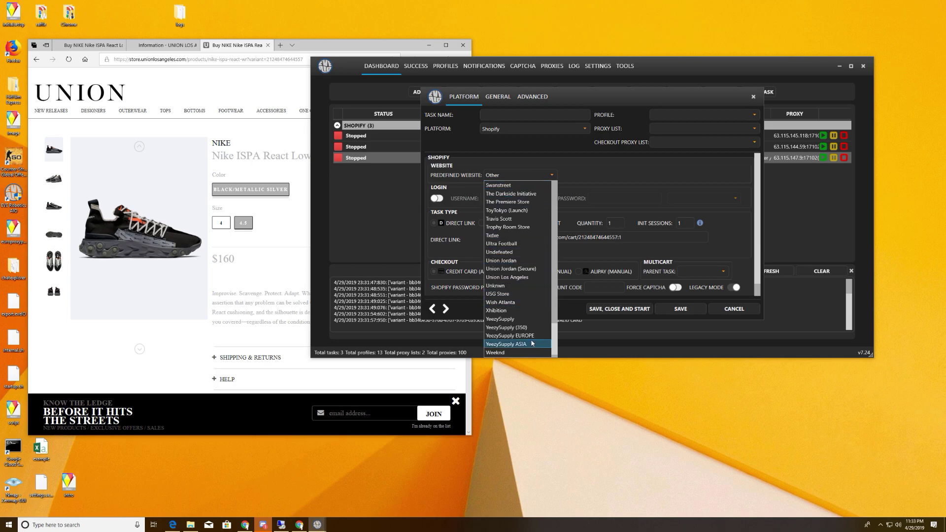
left_click(531, 279)
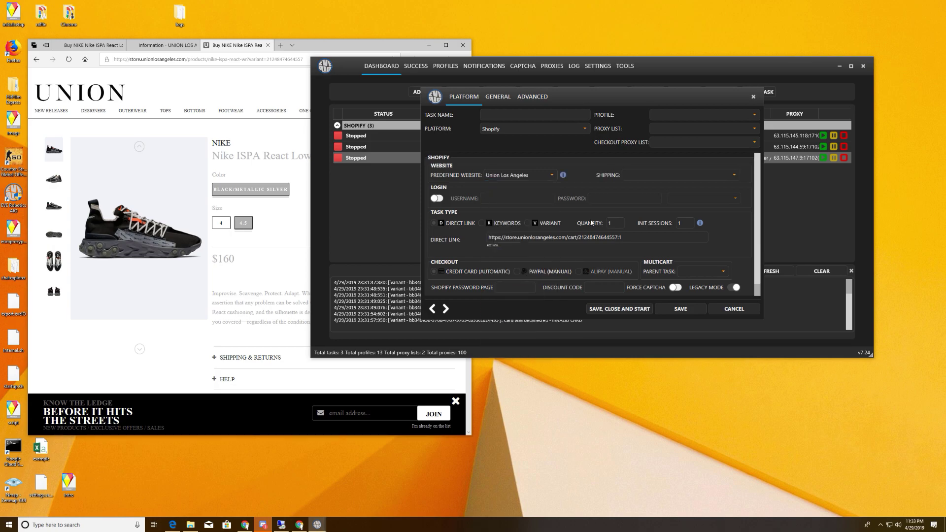
left_click(663, 176)
left_click(641, 197)
mouse_move(564, 177)
left_click(736, 287)
- Name the task "atc", assign the testing profile and a proxy list, and save and start it
left_click(621, 311)
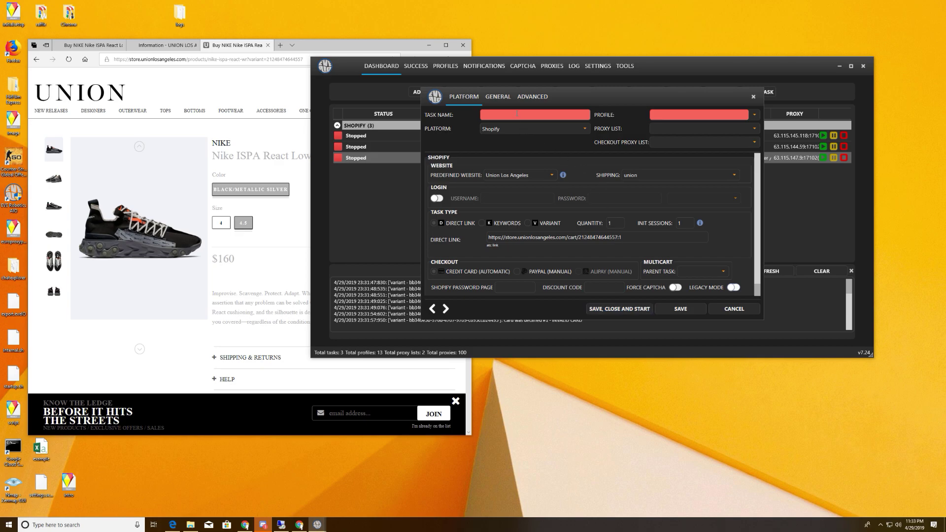
left_click(675, 119)
left_click(669, 168)
left_click(664, 128)
left_click(667, 150)
left_click(607, 310)
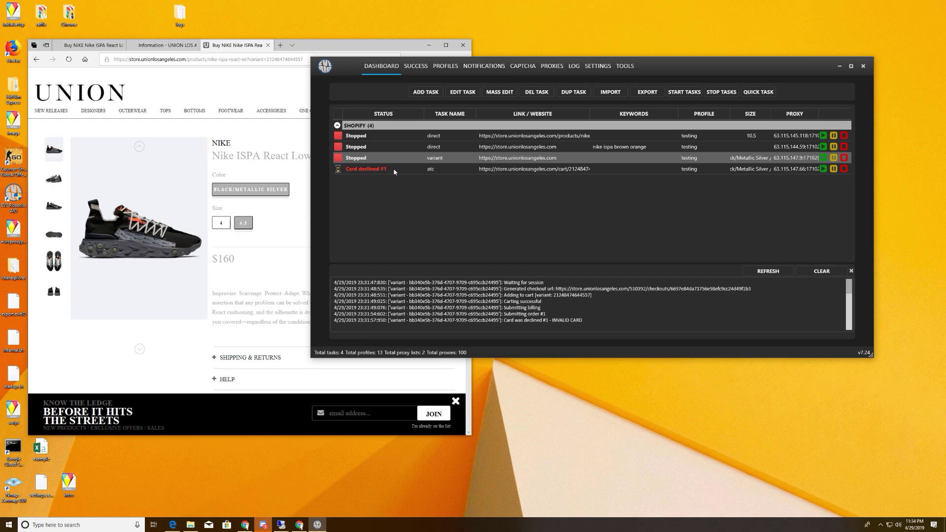
- Stop the atc task and refresh its log
right_click(395, 170)
left_click(413, 183)
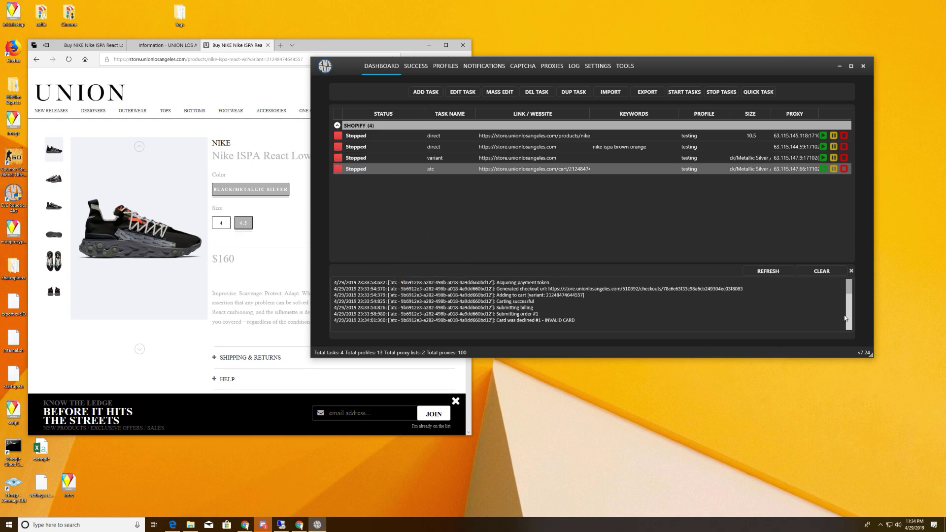
left_click(770, 270)
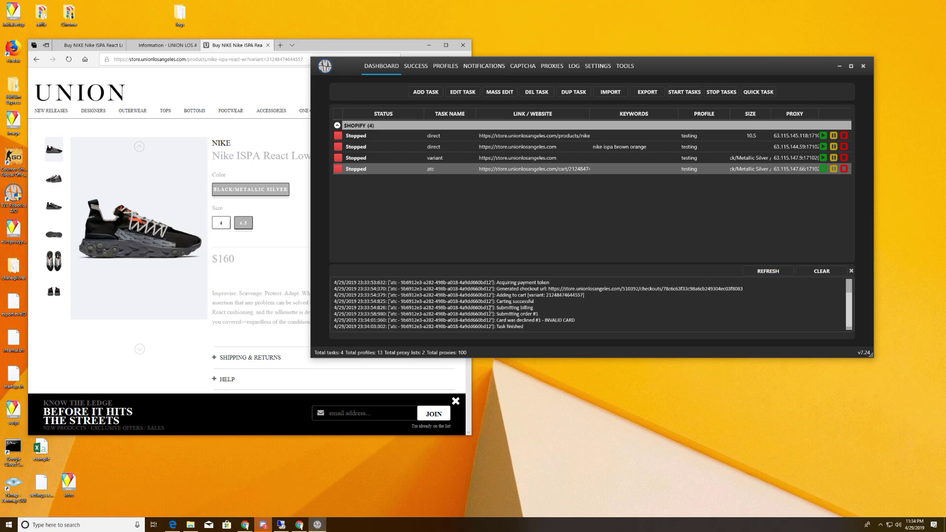
- Examine the atc task's log from initialization through carting and order submission
scroll(527, 321, "up", 3)
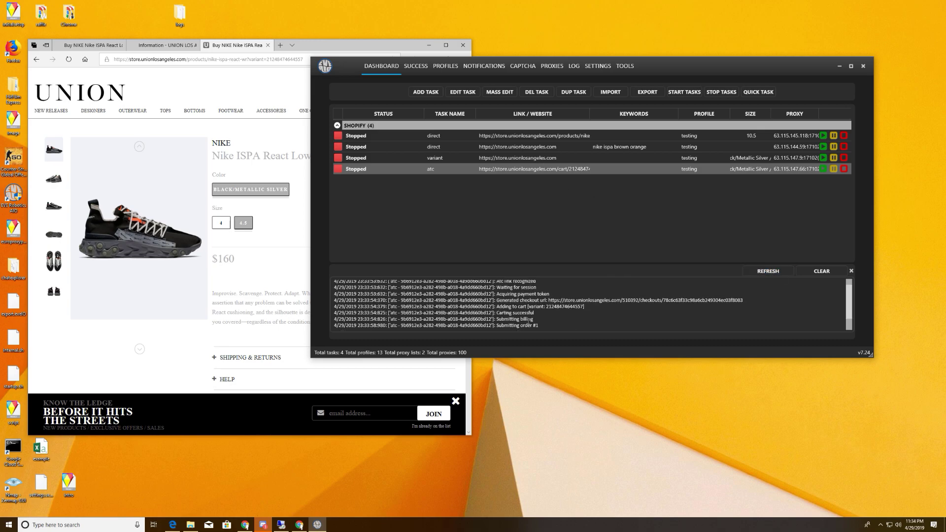
scroll(388, 314, "down", 3)
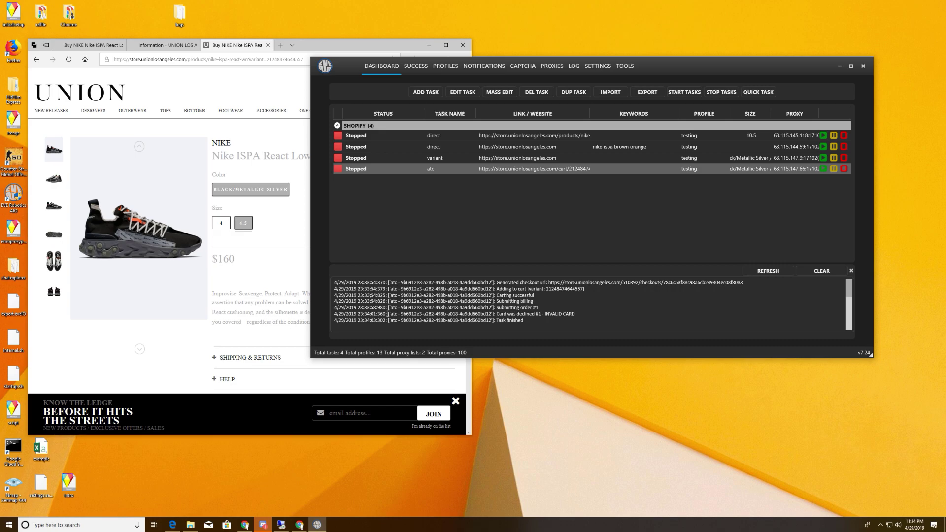
scroll(388, 314, "up", 3)
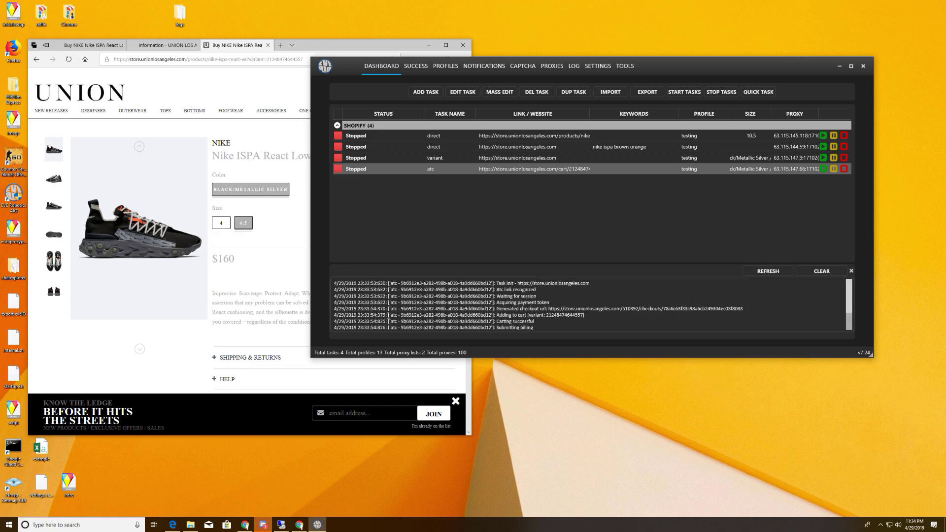
scroll(376, 290, "down", 3)
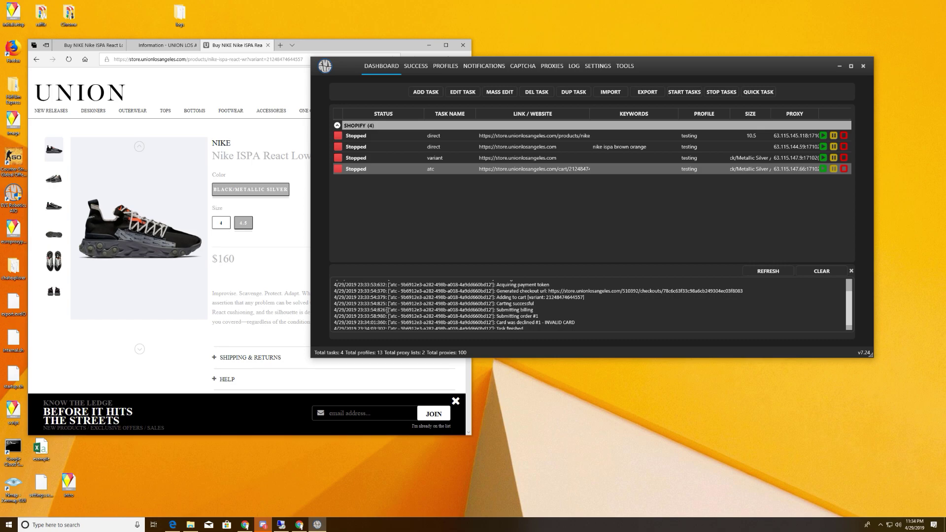
left_click_drag(387, 310, 299, 285)
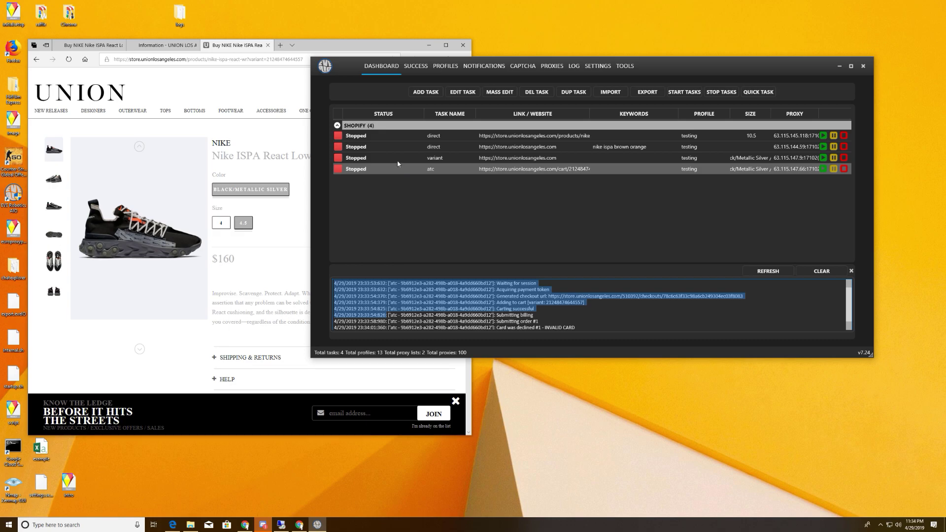
- Examine the timestamps in the size 10.5 direct link task's log, from the stock availability check to billing submission
left_click(398, 138)
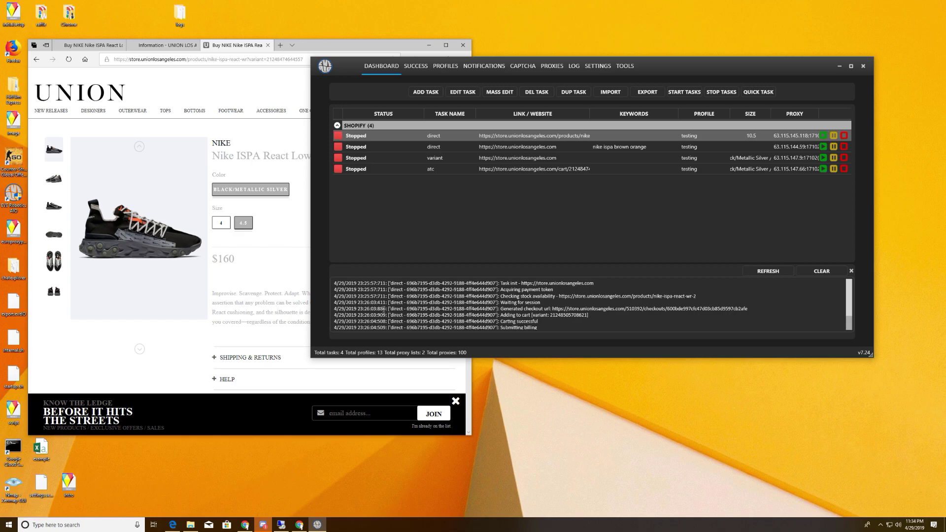
left_click_drag(370, 297, 324, 292)
left_click(386, 328)
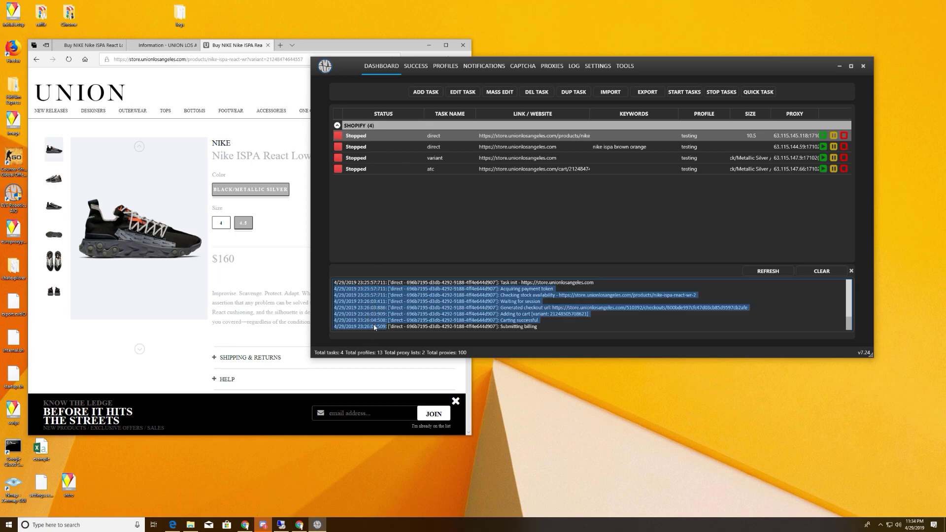
left_click(373, 292)
left_click_drag(365, 295, 382, 296)
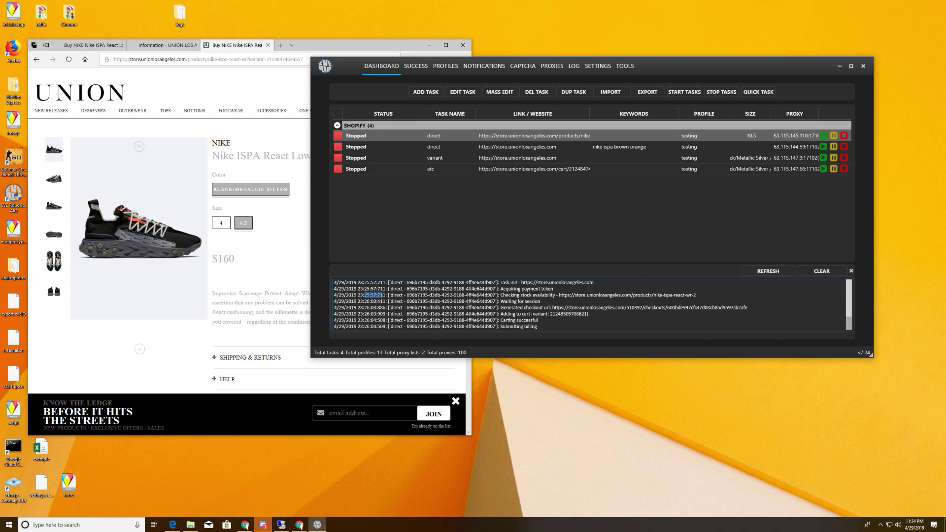
- Compare the atc task's log with the log of the "nike ispa brown orange" keyword task
left_click(409, 173)
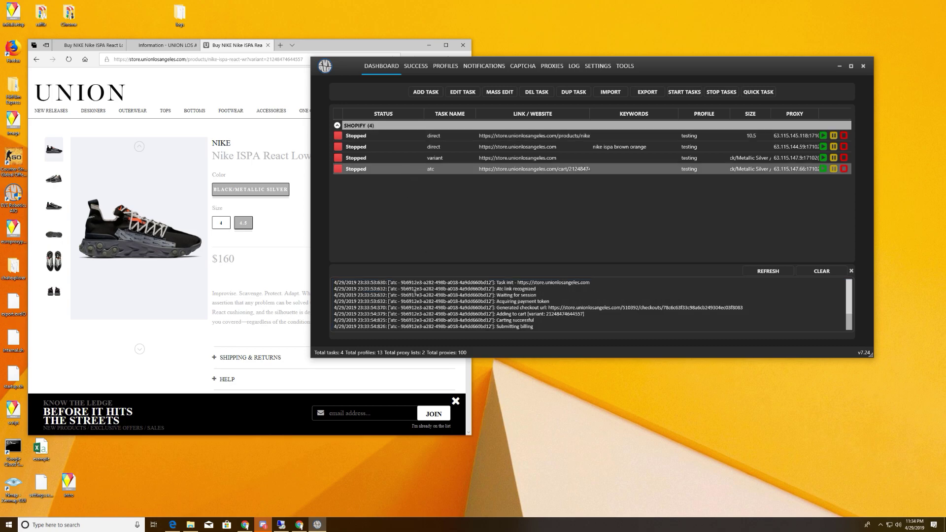
scroll(414, 291, "down", 2)
scroll(462, 301, "up", 2)
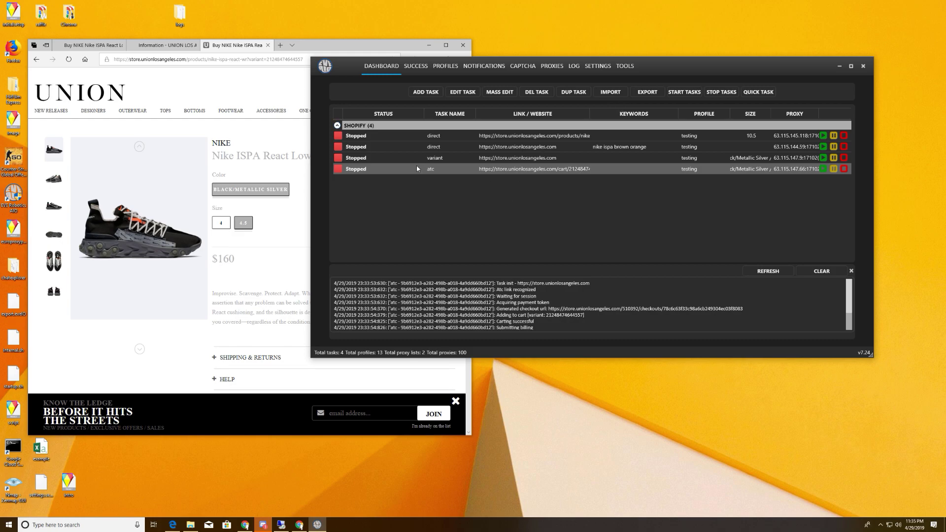
left_click(412, 147)
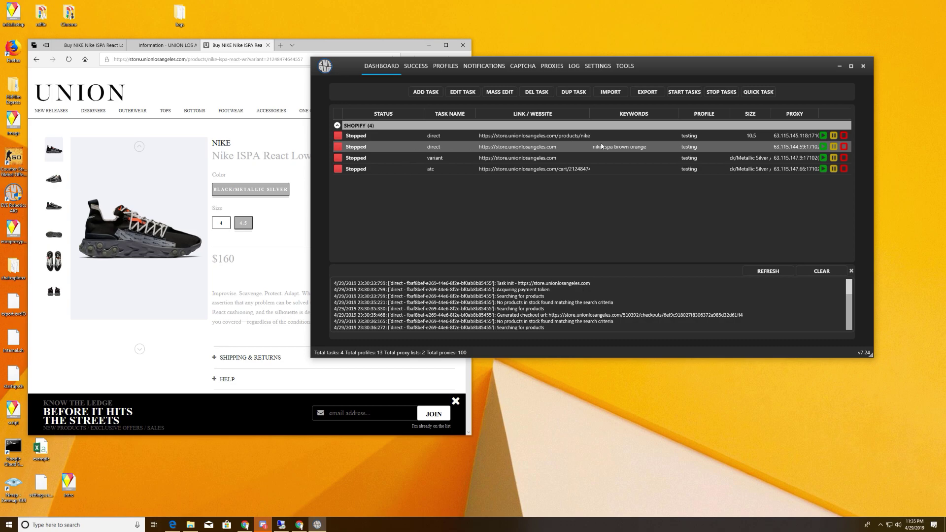
- Try switching on the watch task option for the variant and atc tasks in a mass edit, and cancel the edit
left_click(457, 160)
left_click(449, 169, "shift")
right_click(449, 170)
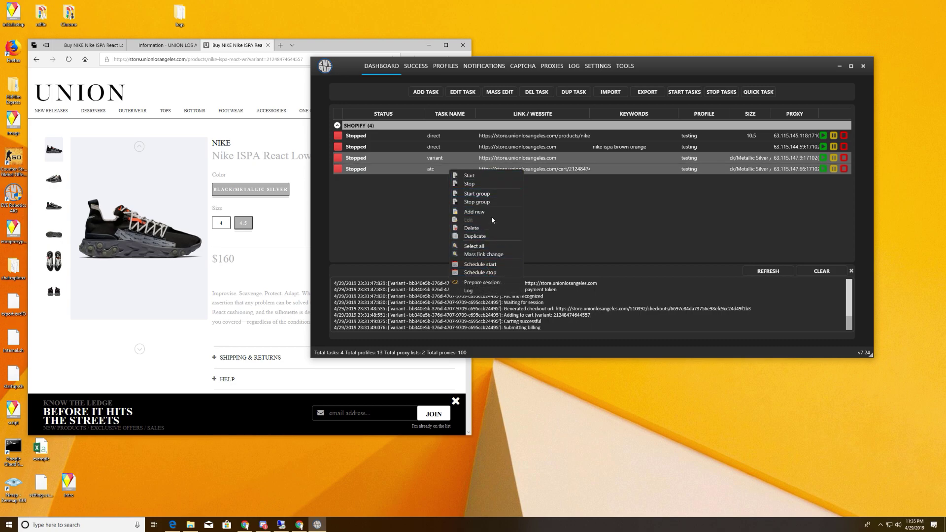
left_click(501, 93)
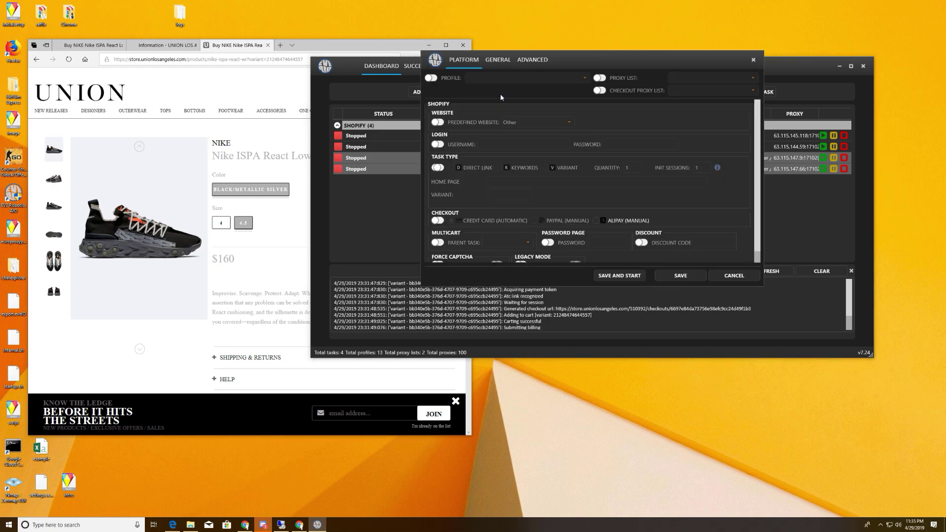
left_click(532, 60)
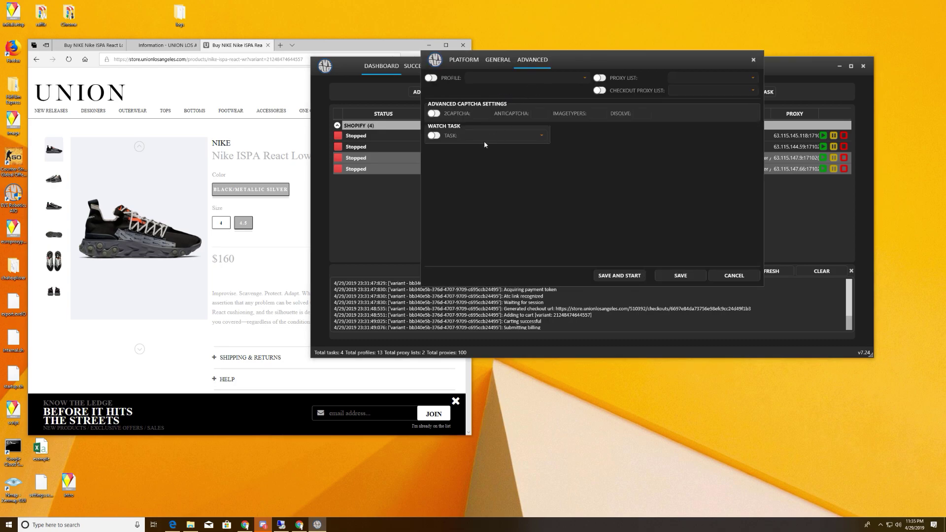
left_click(435, 137)
left_click(741, 276)
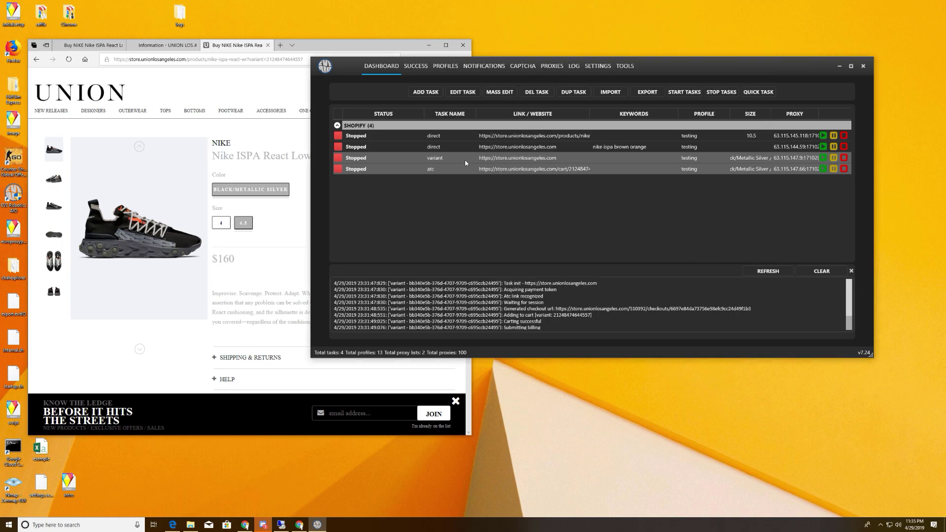
- Delete the size 10.5 direct link task from the Shopify group
left_click(449, 136)
right_click(452, 135)
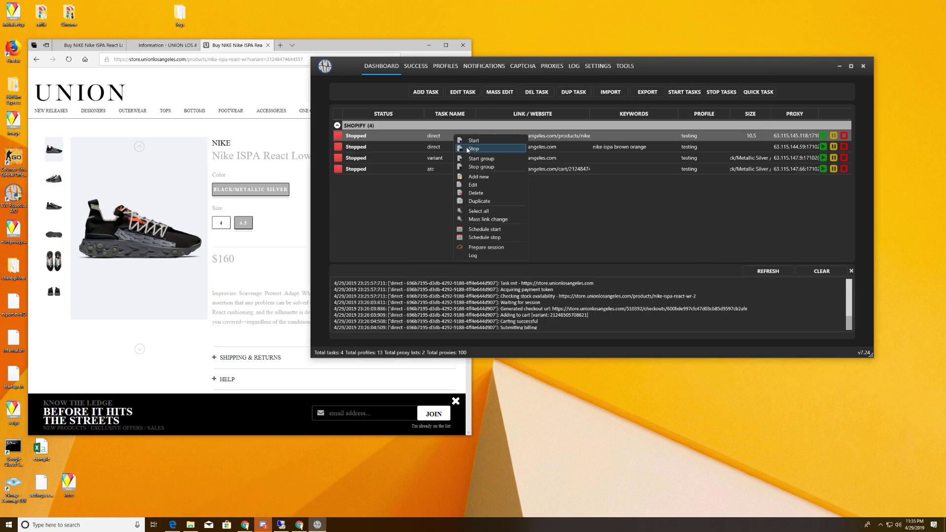
left_click(476, 188)
left_click(470, 290)
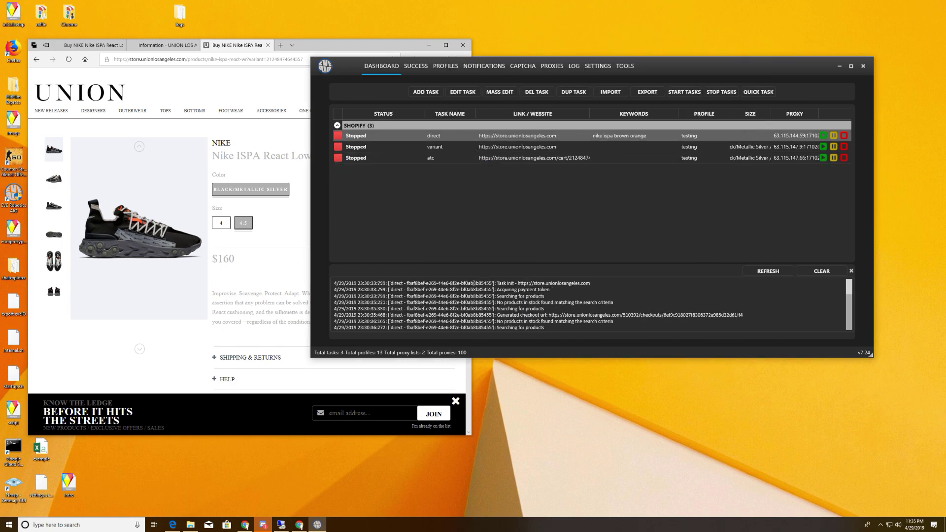
- Mass edit the variant and atc tasks to watch the direct task, and save and start both of them
left_click(462, 149)
left_click(462, 158, "shift")
right_click(462, 159)
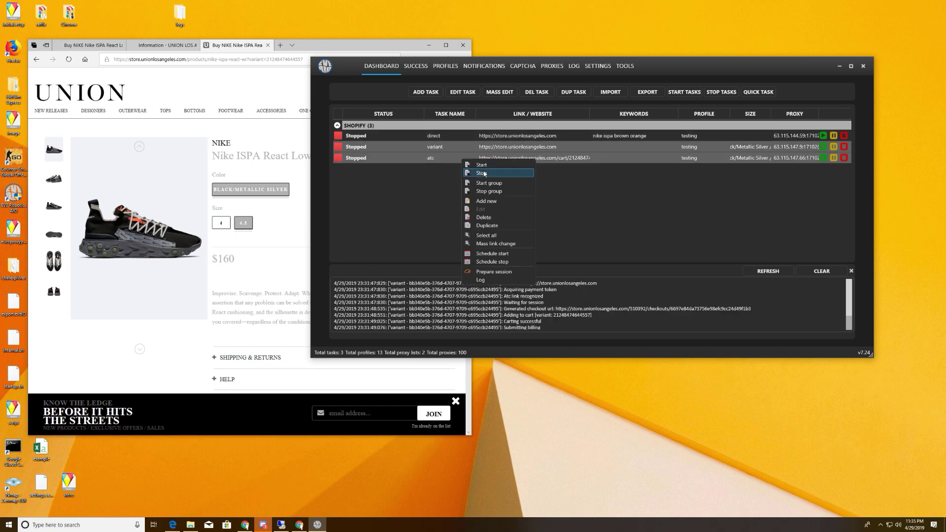
left_click(500, 92)
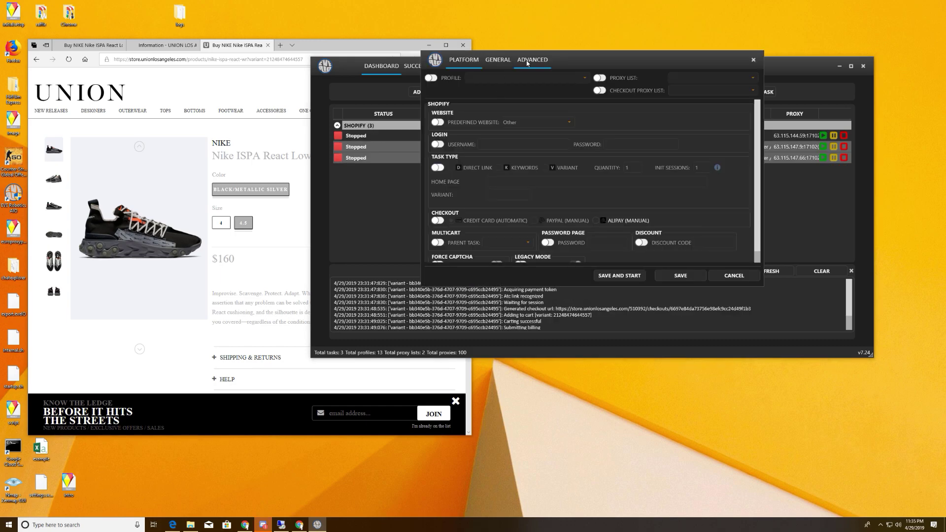
left_click(526, 61)
left_click(432, 136)
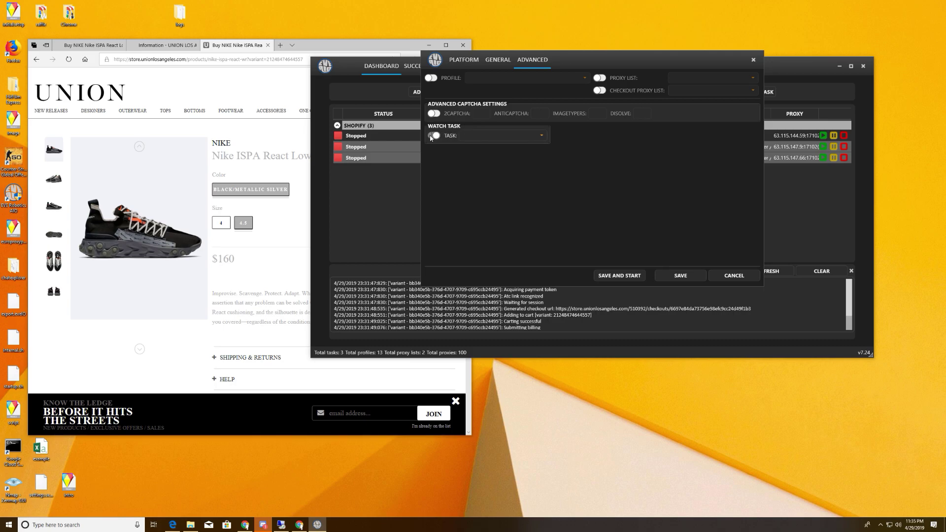
left_click(493, 136)
left_click(481, 145)
left_click(620, 275)
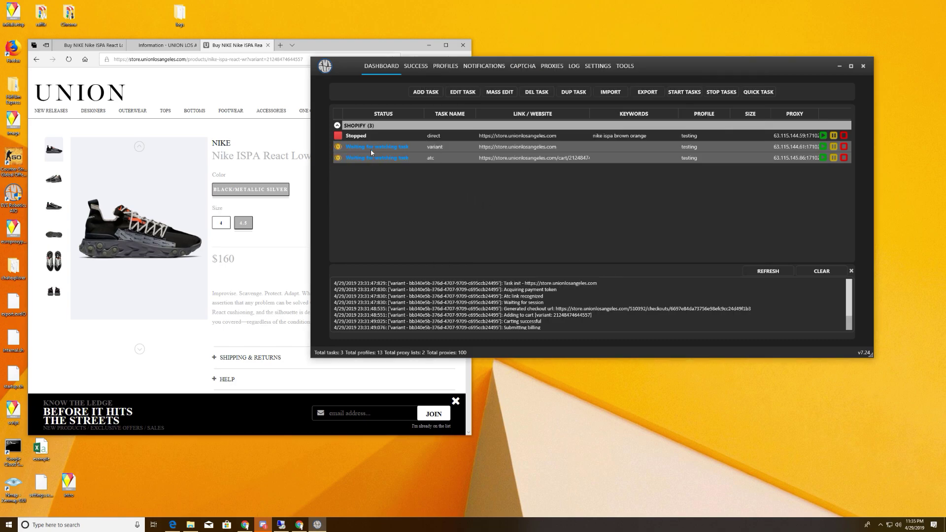
- Examine the waiting atc task's log from initialization through the generated checkout URL to the watcher wait
left_click(393, 136)
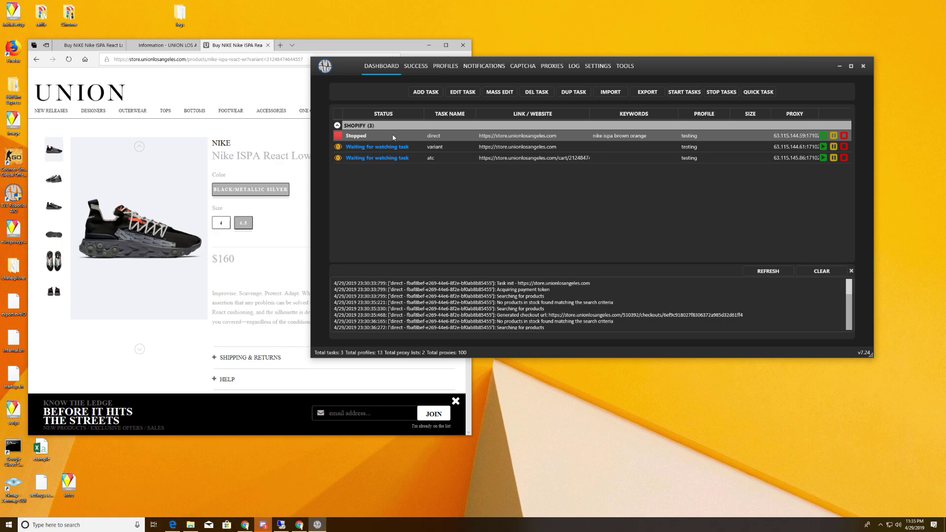
left_click(407, 157)
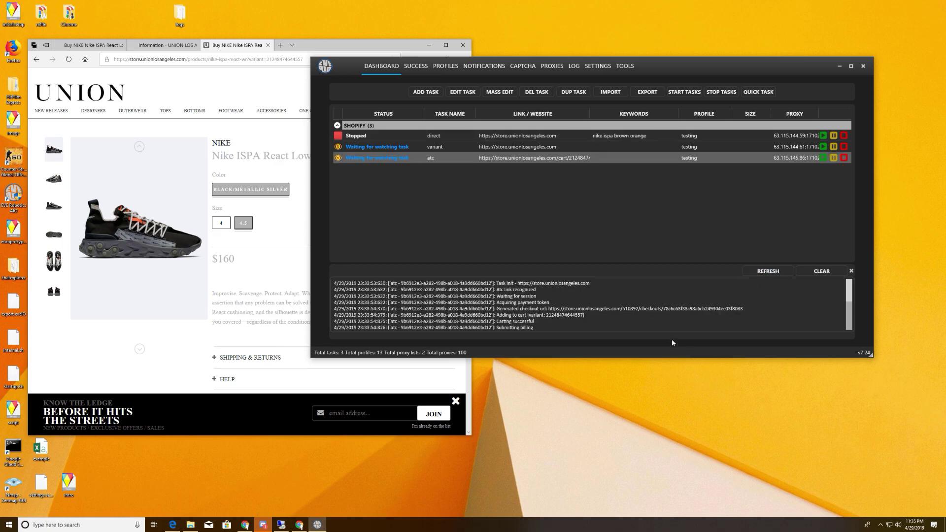
scroll(582, 303, "down", 3)
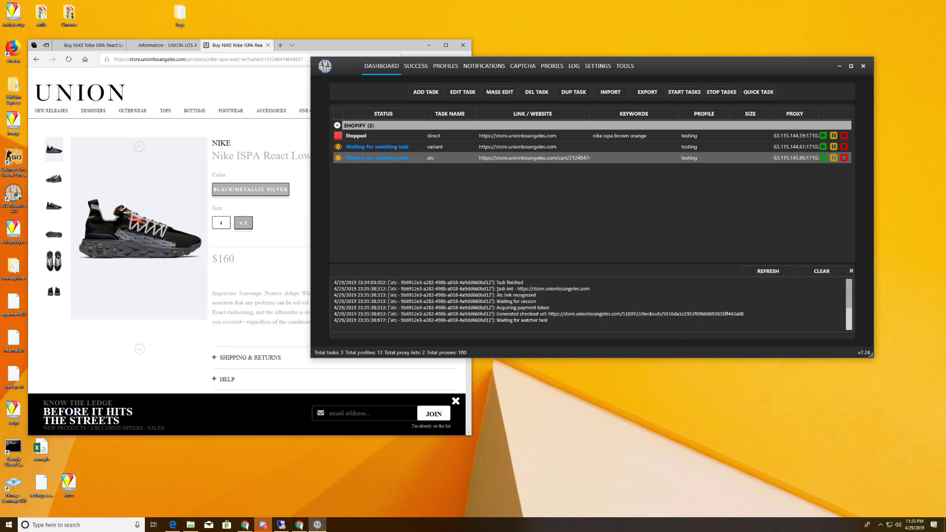
left_click_drag(497, 289, 582, 322)
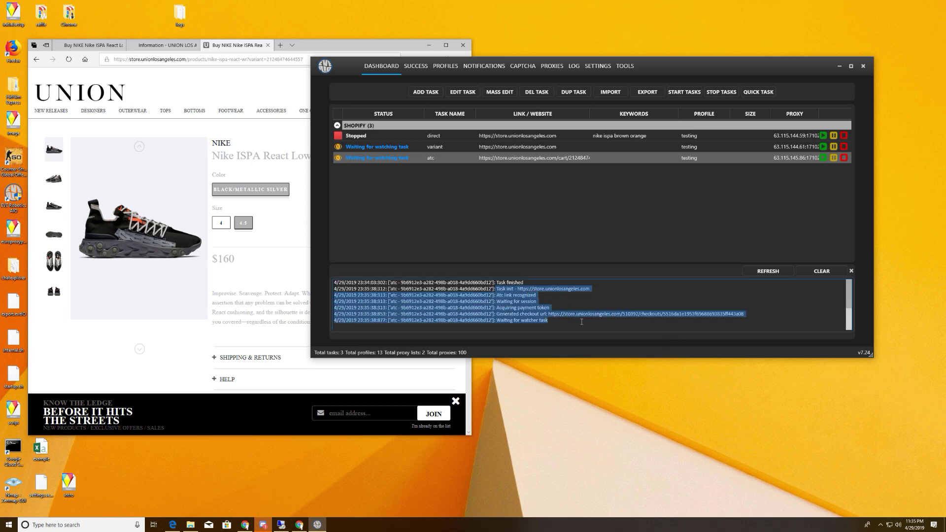
left_click(557, 314)
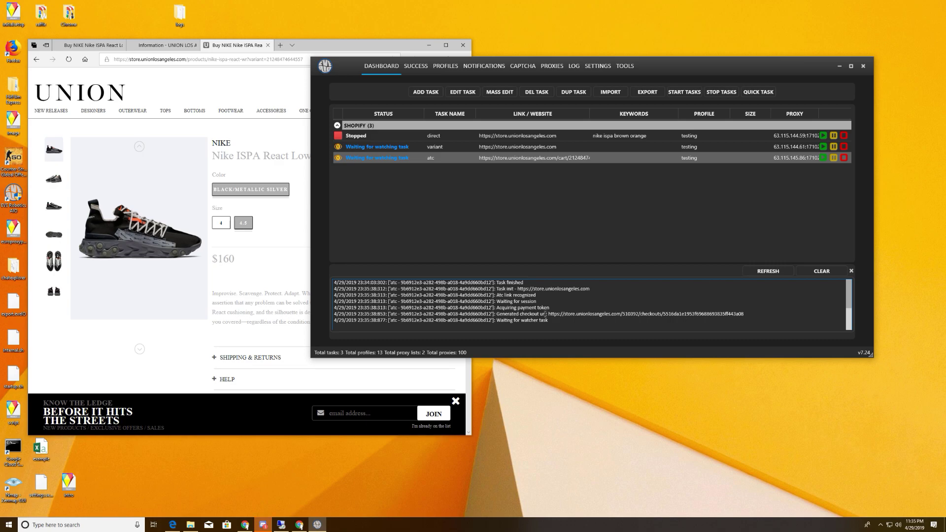
left_click_drag(549, 314, 744, 314)
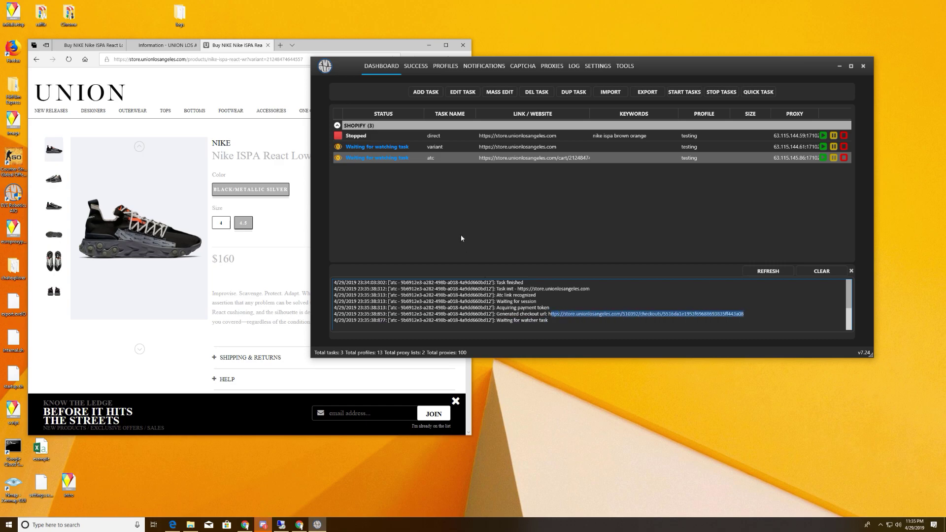
left_click(368, 136)
left_click(373, 154)
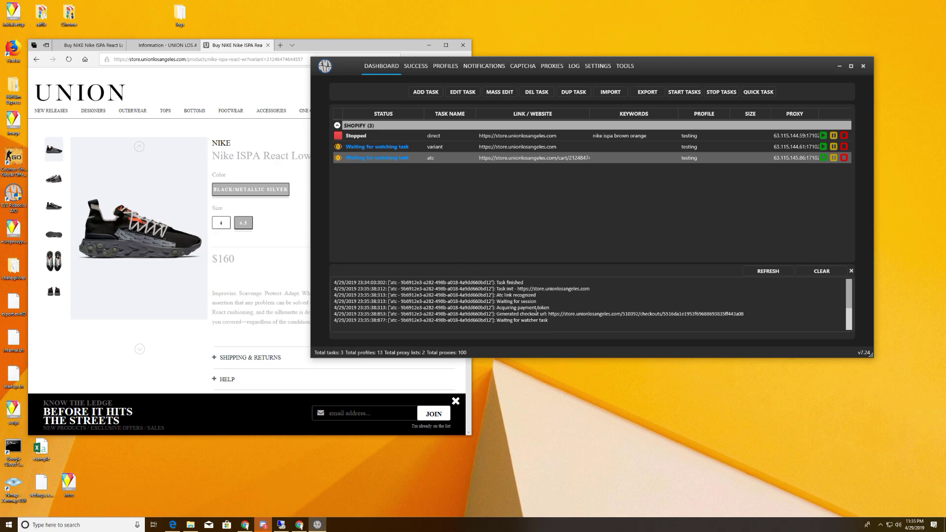
- Start the watched direct task that uses the "nike ispa brown orange" keywords
left_click(398, 134)
right_click(398, 133)
left_click(425, 141)
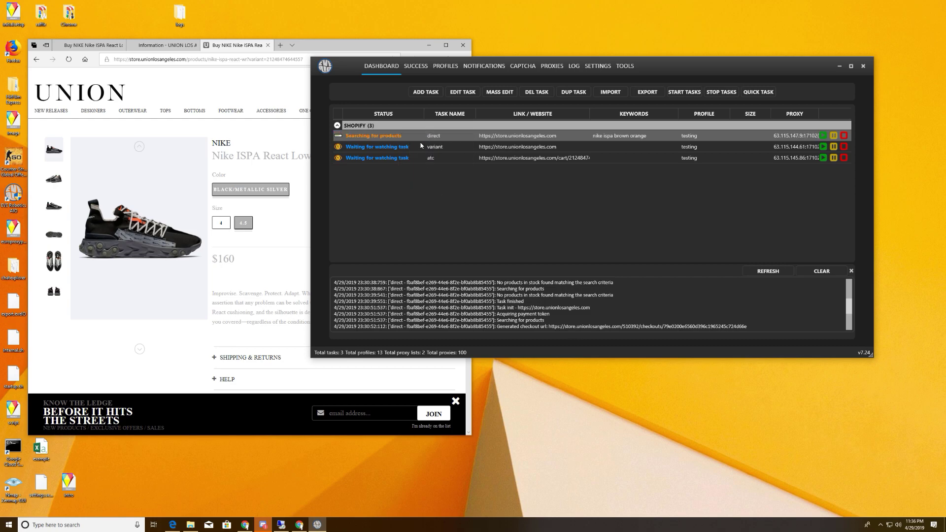
right_click(422, 139)
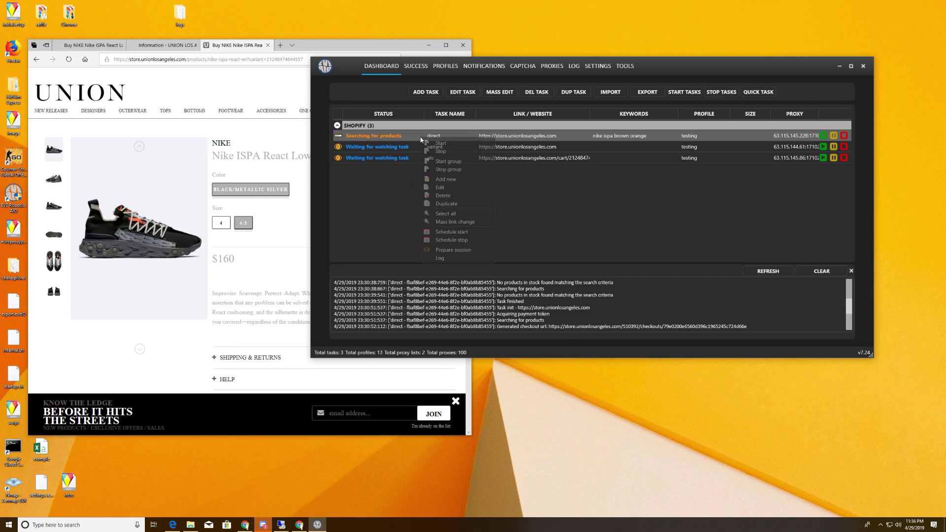
left_click(453, 188)
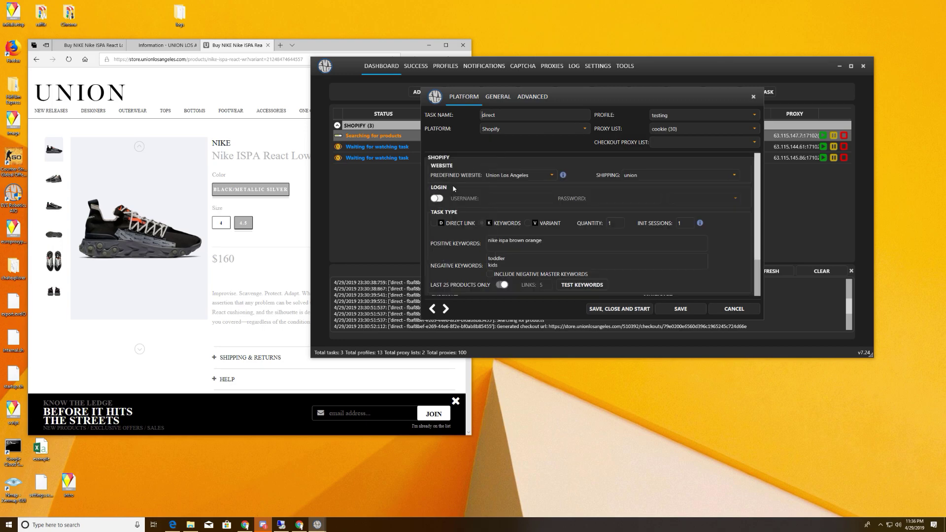
left_click(434, 223)
left_click(574, 237)
key("ctrl+a")
key("ctrl+v")
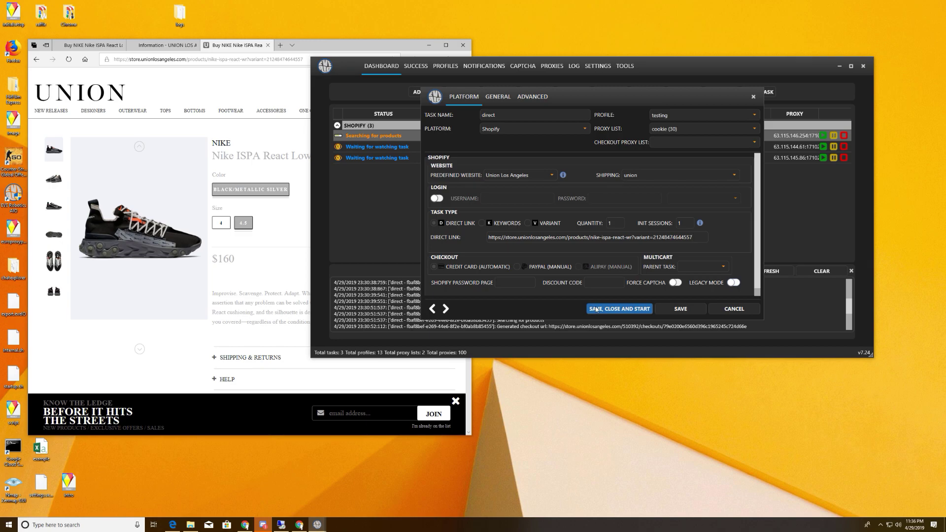
left_click(620, 309)
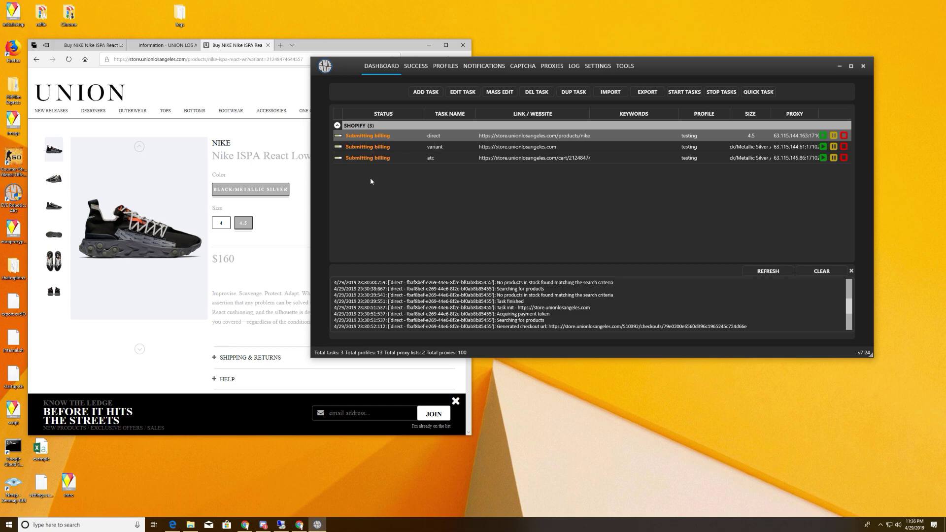
- Stop the whole Shopify task group and review the end of the atc task's log
left_click(396, 161)
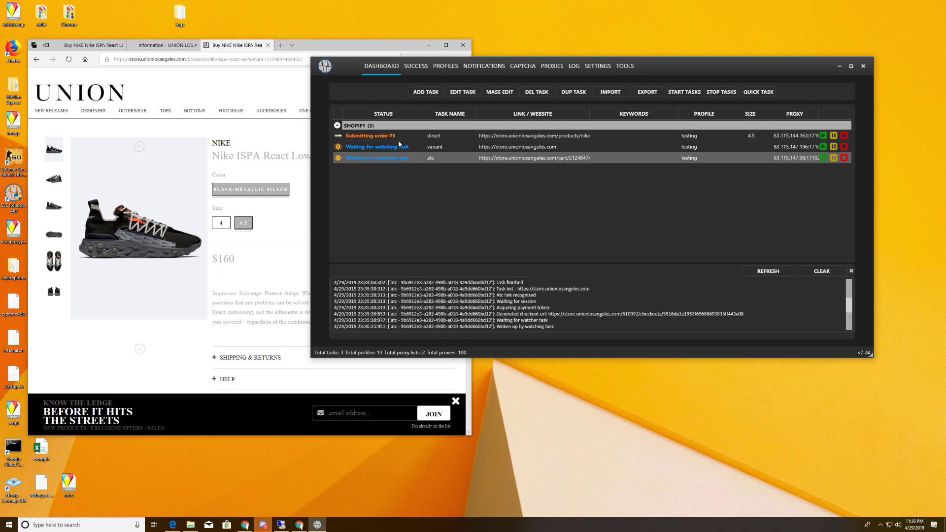
left_click(398, 137, "shift")
right_click(404, 143)
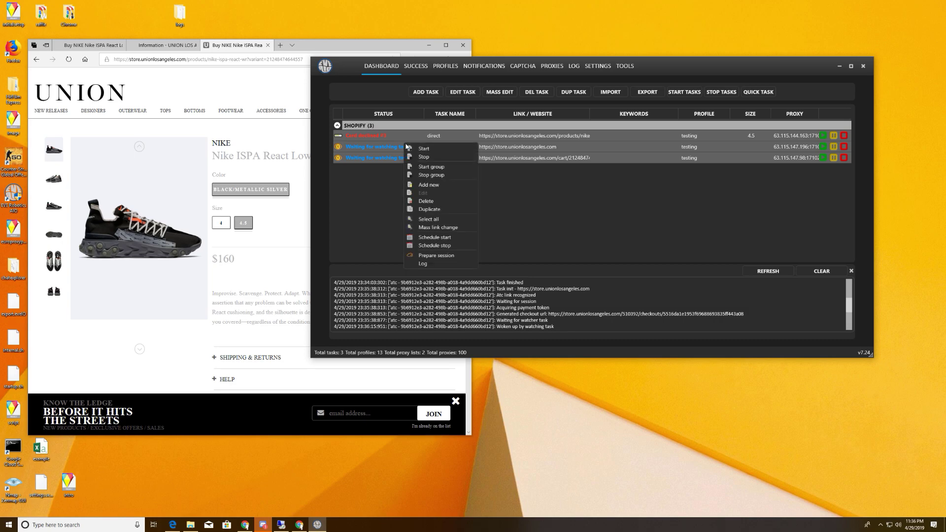
left_click(433, 175)
scroll(526, 311, "down", 3)
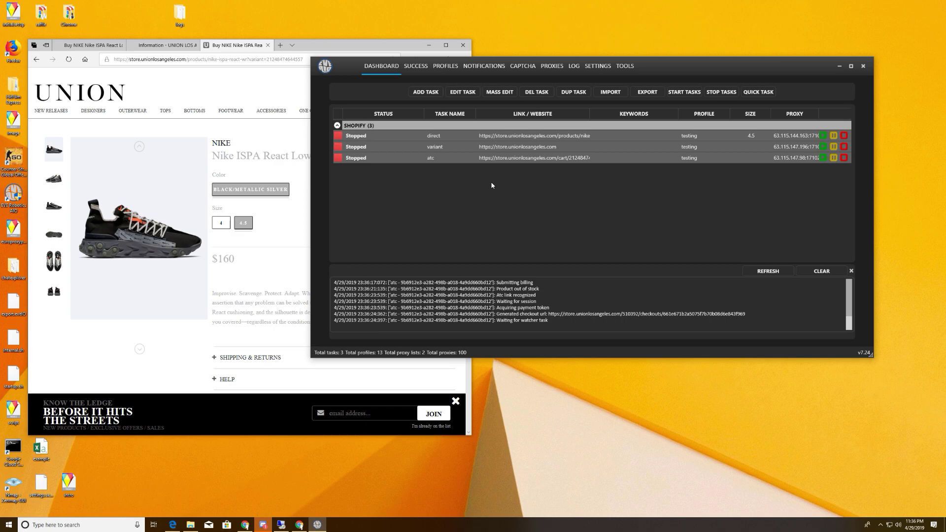
- Duplicate the atc task and prepare a session for the copy
left_click(466, 159)
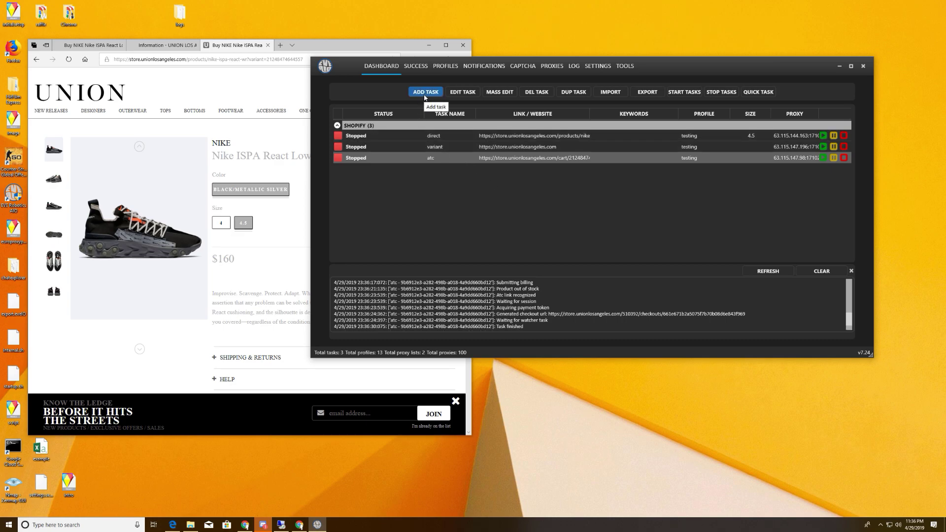
right_click(411, 160)
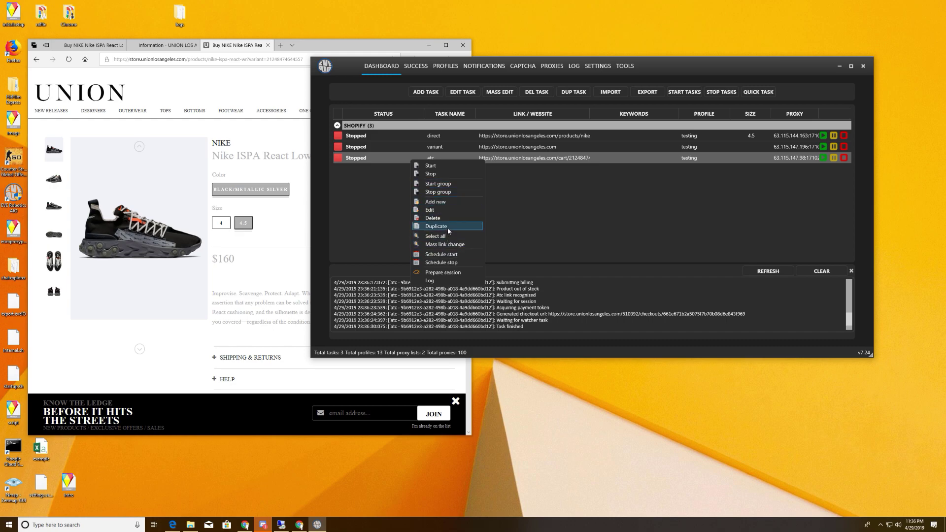
left_click(448, 227)
left_click(404, 170)
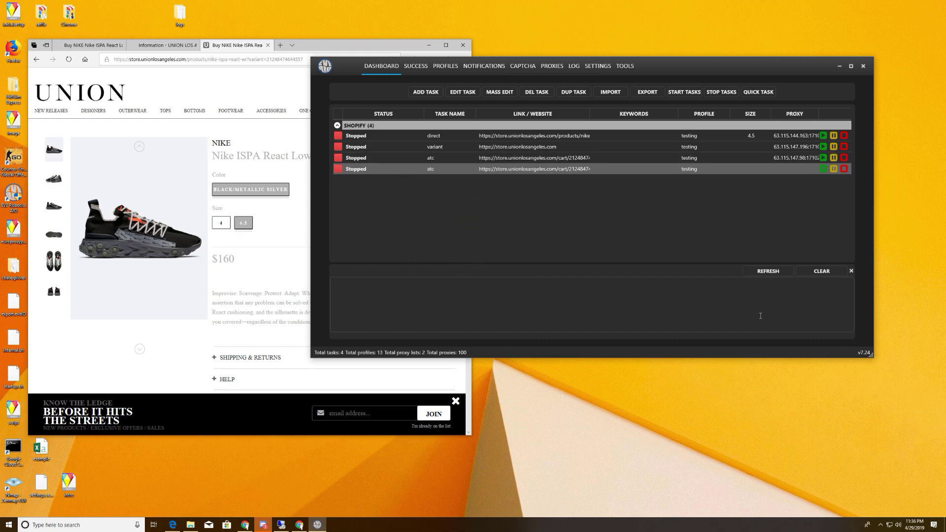
right_click(398, 171)
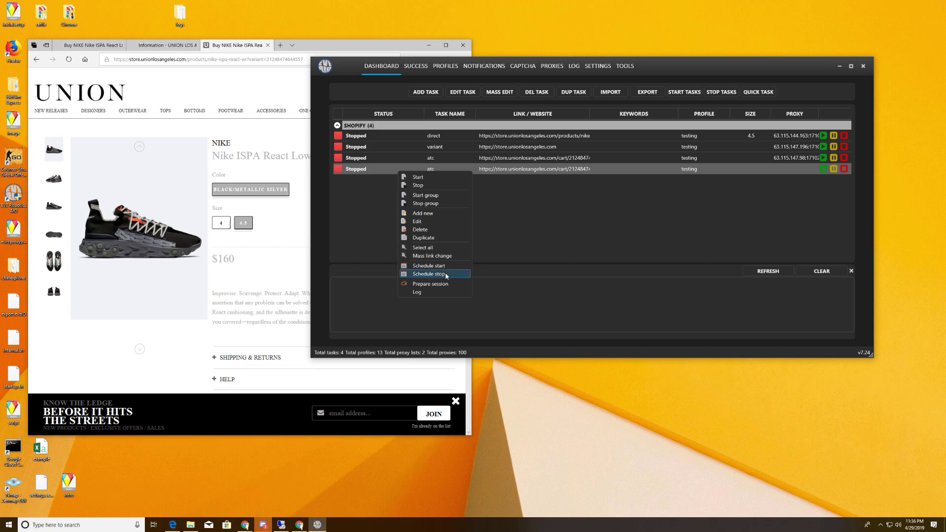
left_click(445, 281)
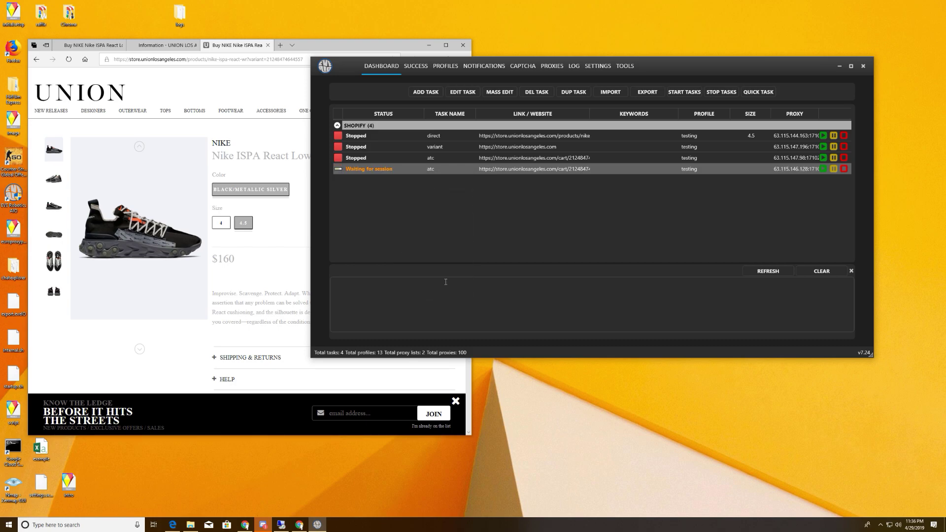
- Delete the duplicated atc task
right_click(400, 172)
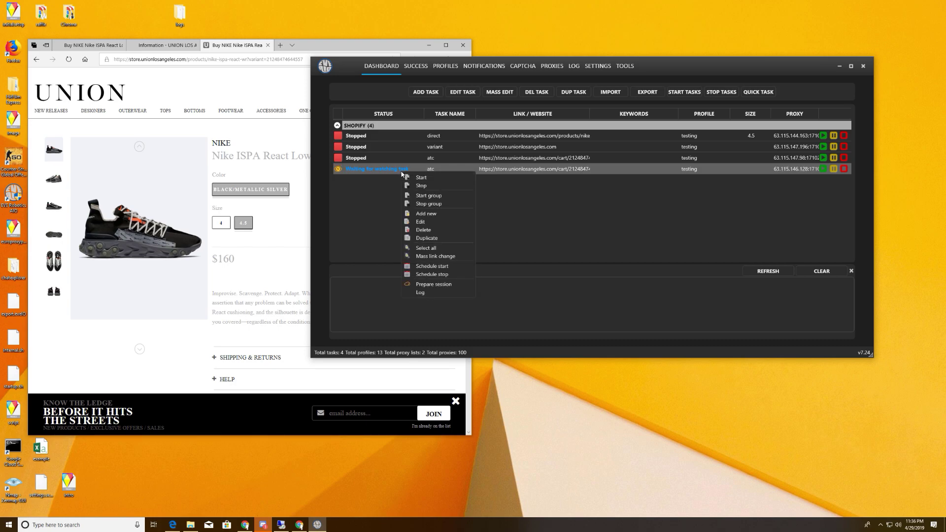
left_click(436, 230)
left_click(469, 290)
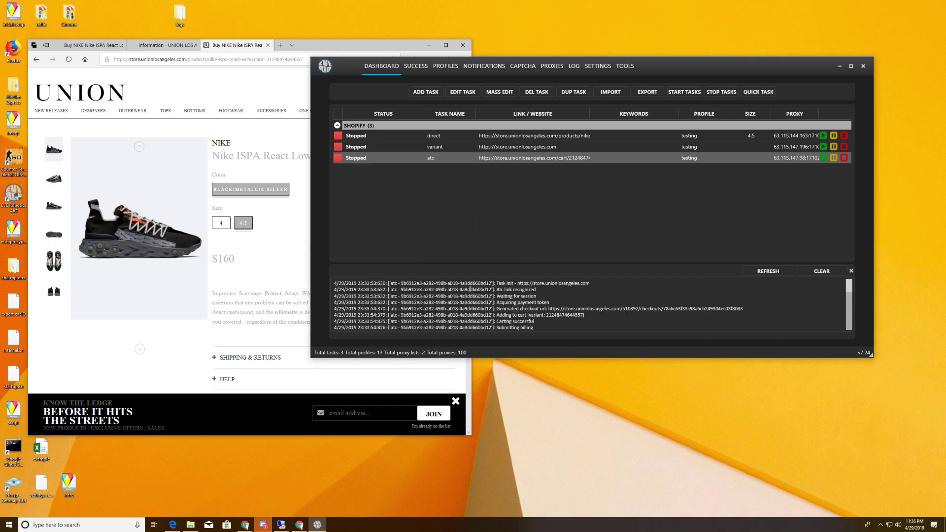
- Duplicate the atc task again and clear the copy's watch task, saving the change
right_click(403, 158)
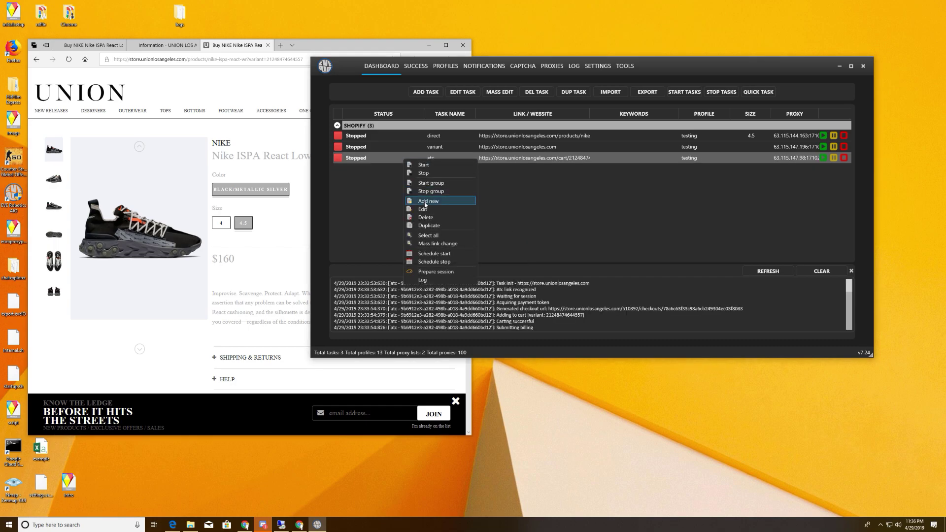
left_click(436, 226)
right_click(521, 170)
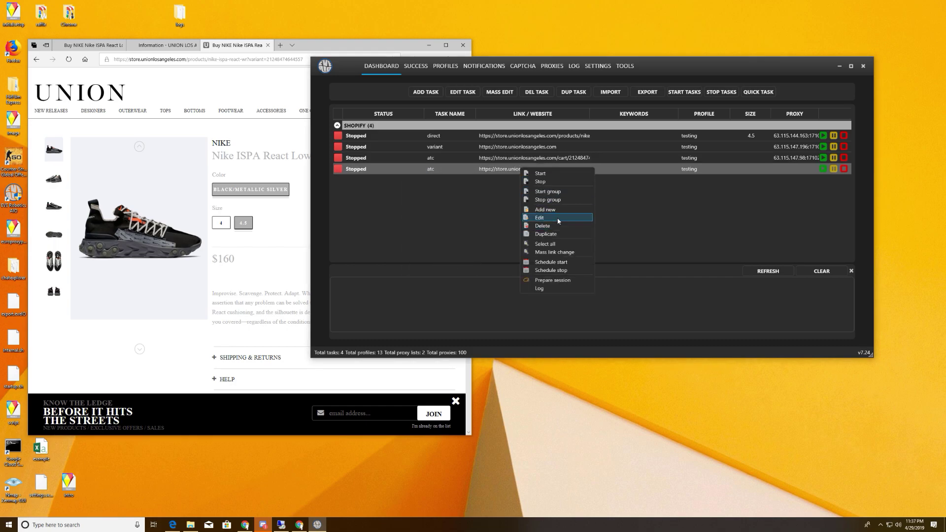
left_click(567, 224)
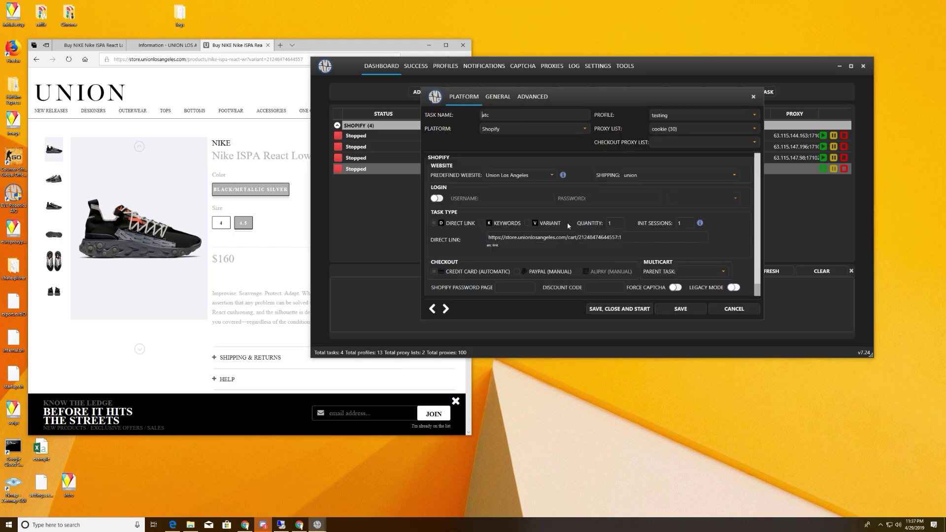
left_click(545, 94)
left_click(489, 189)
left_click(480, 200)
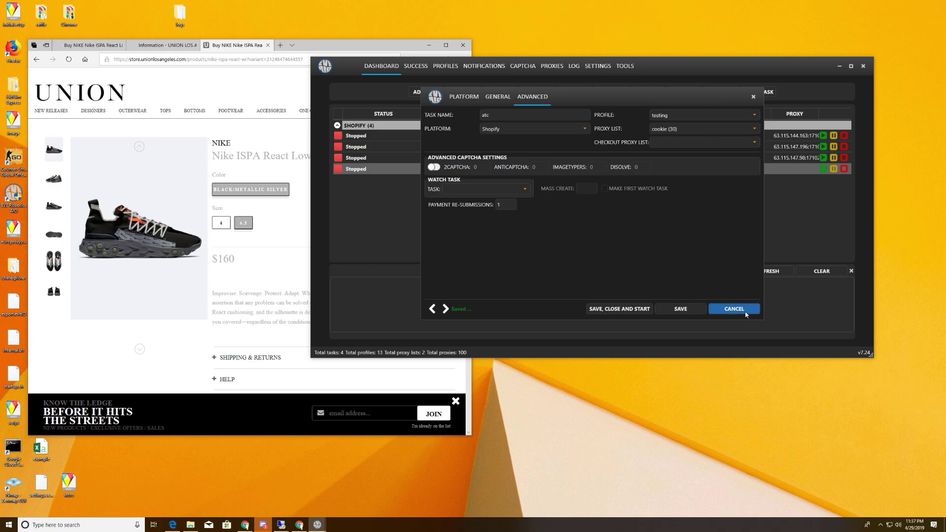
left_click(733, 308)
- Prepare a session for the duplicated atc task without a watch task, and stop it once it submits the order
right_click(393, 170)
left_click(419, 281)
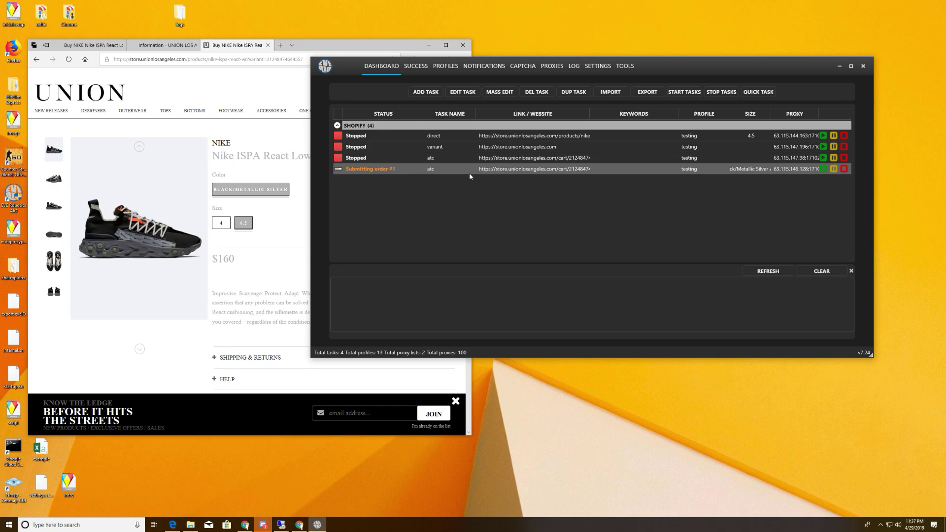
right_click(452, 172)
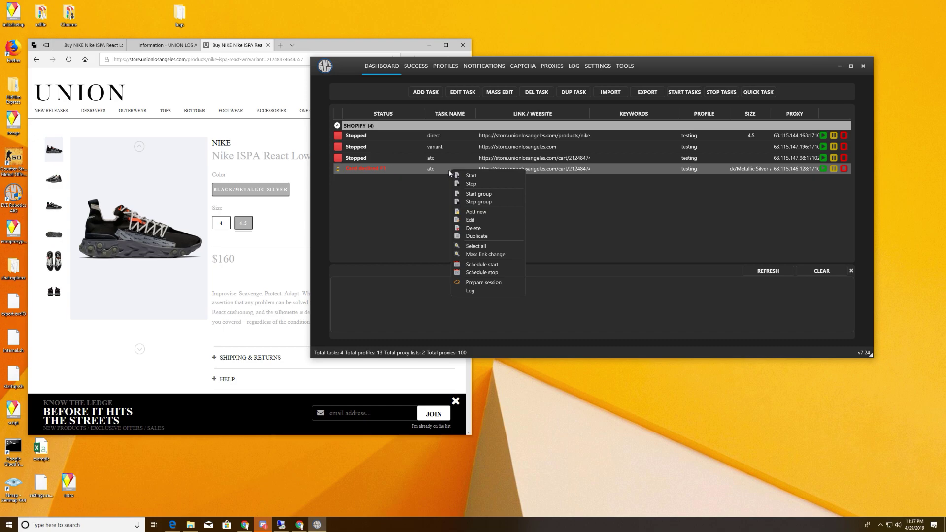
left_click(476, 184)
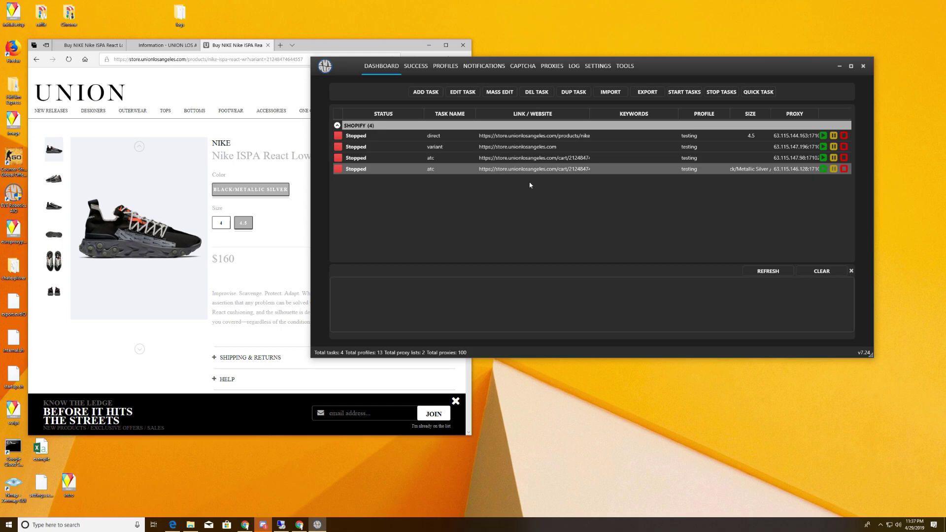
- Review the logs of the direct task and the duplicated atc task, and check the atc copy's settings without changing them
left_click(511, 138)
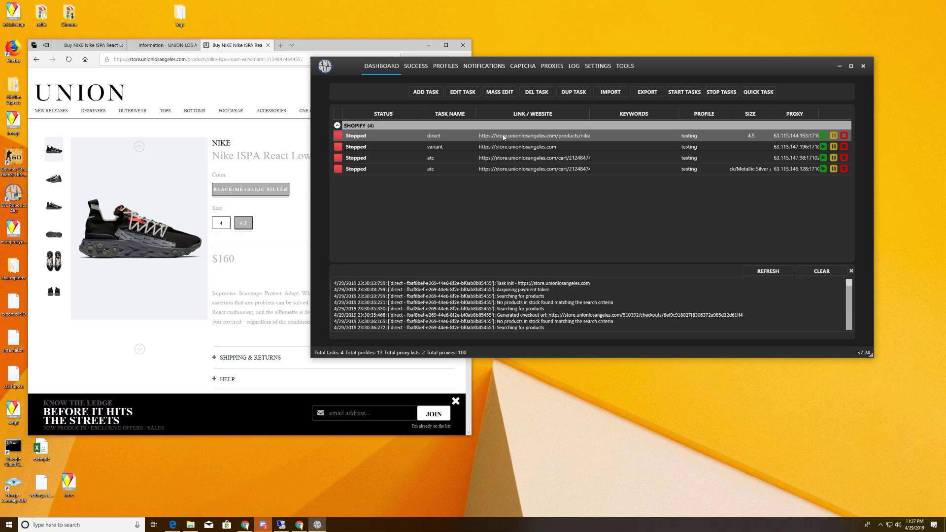
left_click(496, 170)
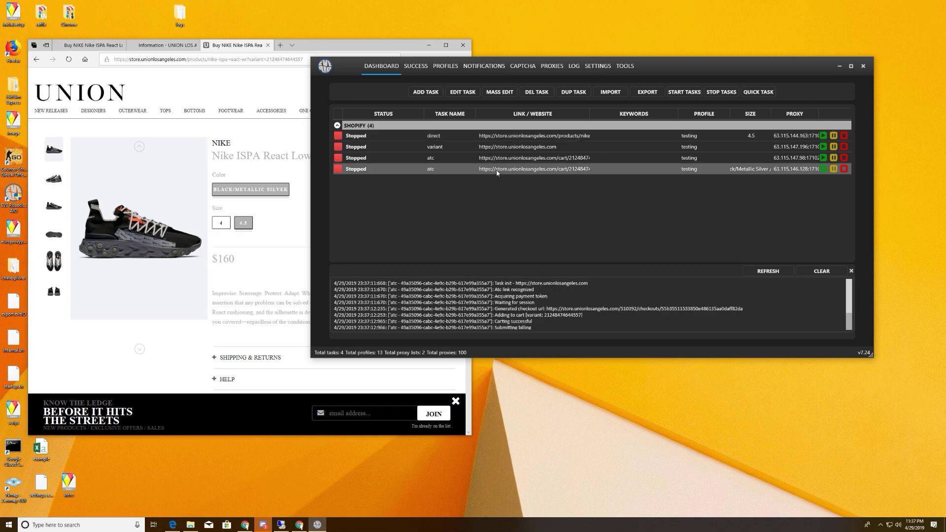
right_click(497, 172)
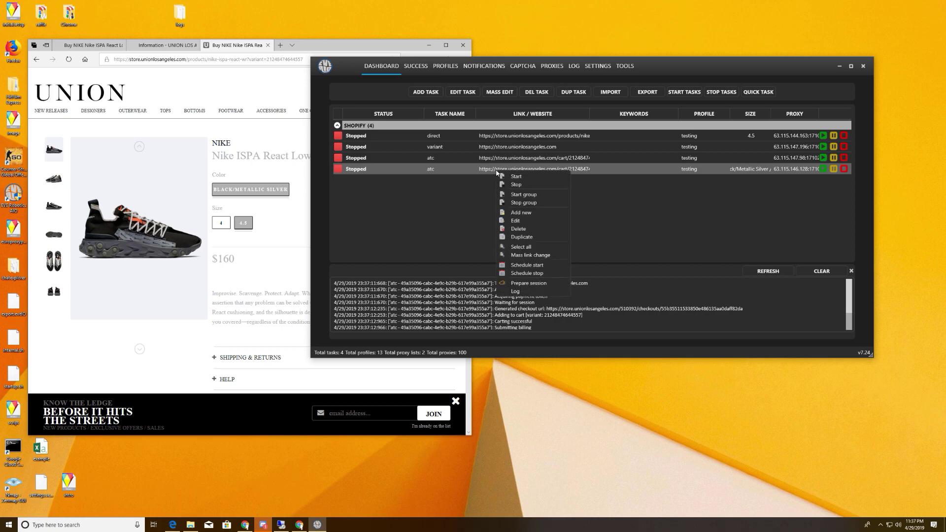
left_click(530, 222)
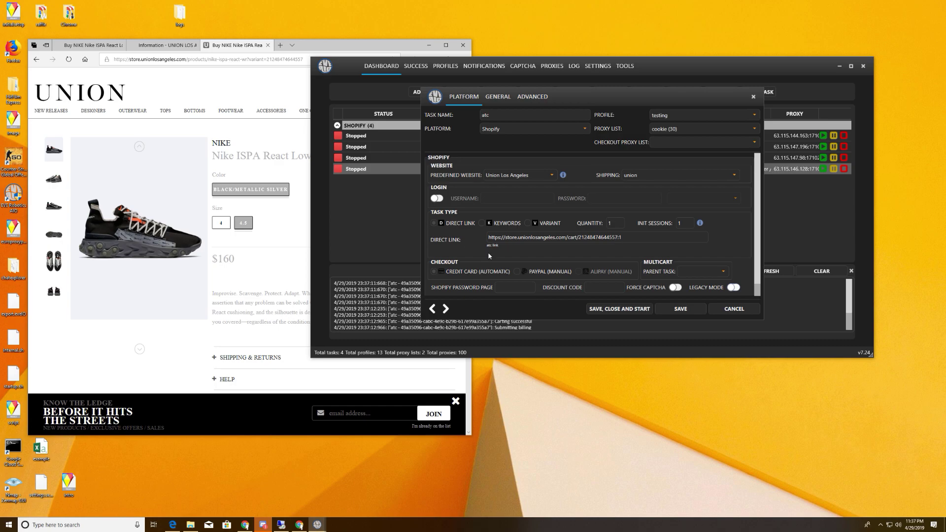
left_click(726, 311)
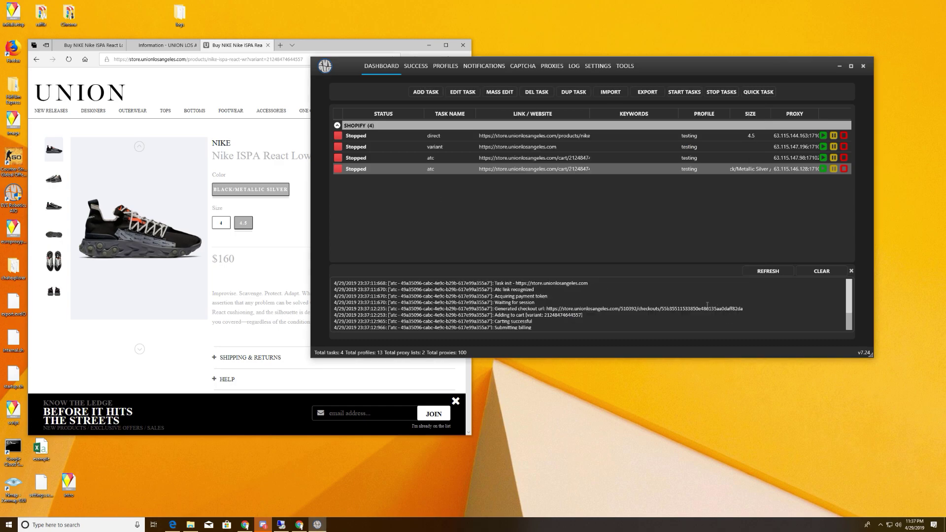
right_click(485, 172)
left_click(425, 206)
- Duplicate the direct task and prepare a session for the copy
left_click(456, 135)
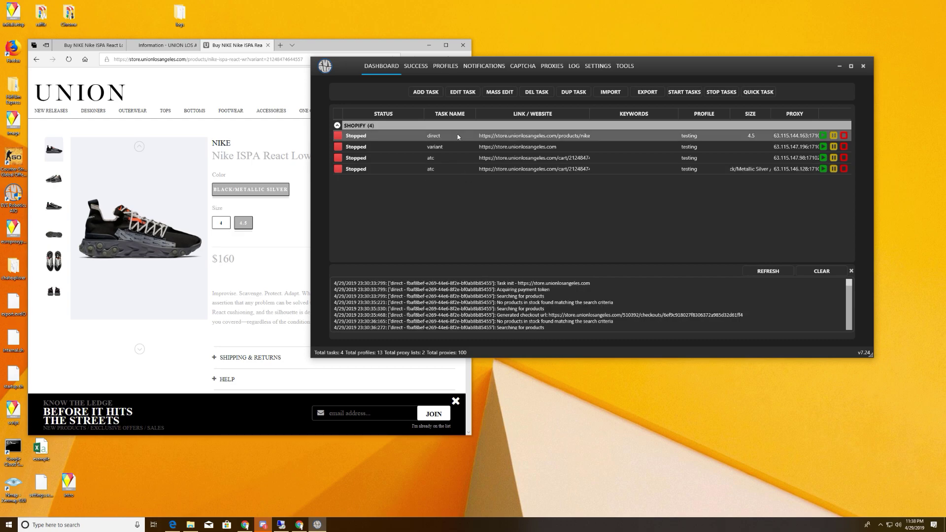
right_click(458, 137)
left_click(494, 201)
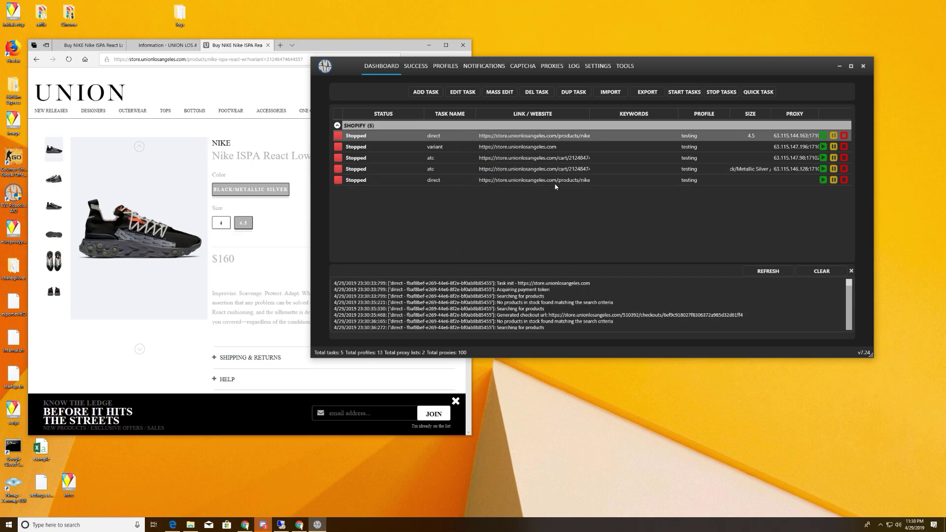
left_click(517, 180)
right_click(513, 179)
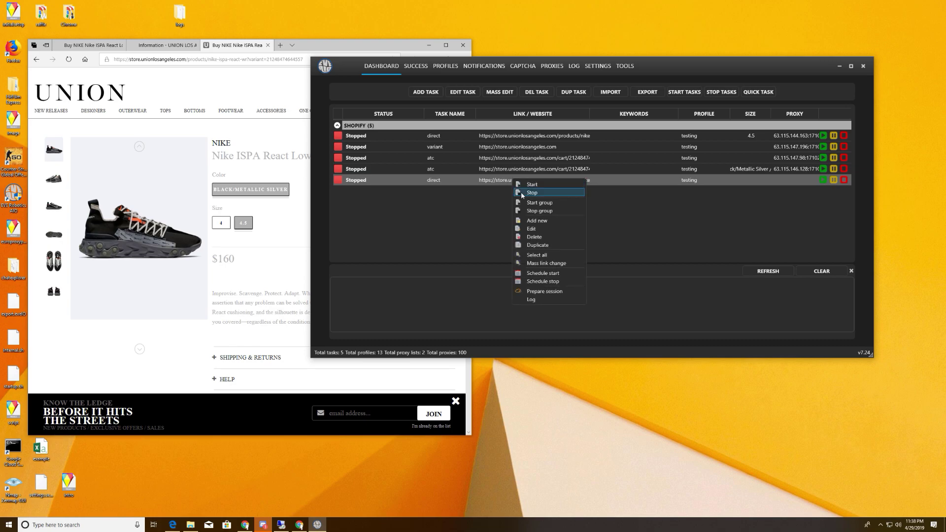
left_click(548, 292)
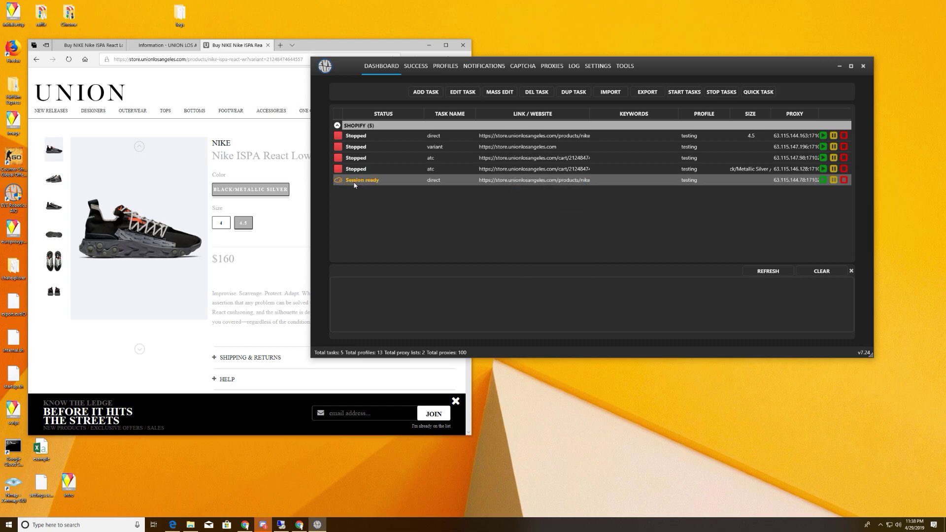
- Refresh the duplicated direct task's log and copy its generated checkout URL
left_click(768, 271)
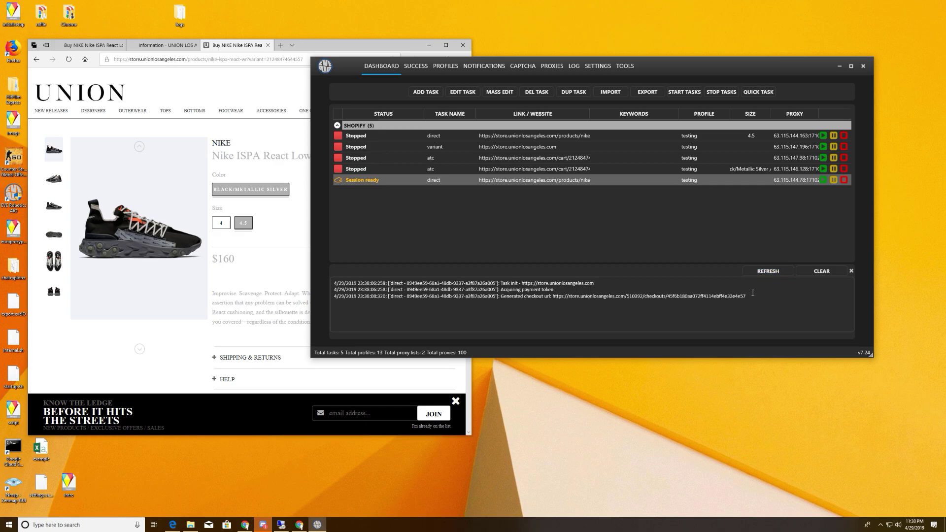
left_click_drag(747, 296, 553, 296)
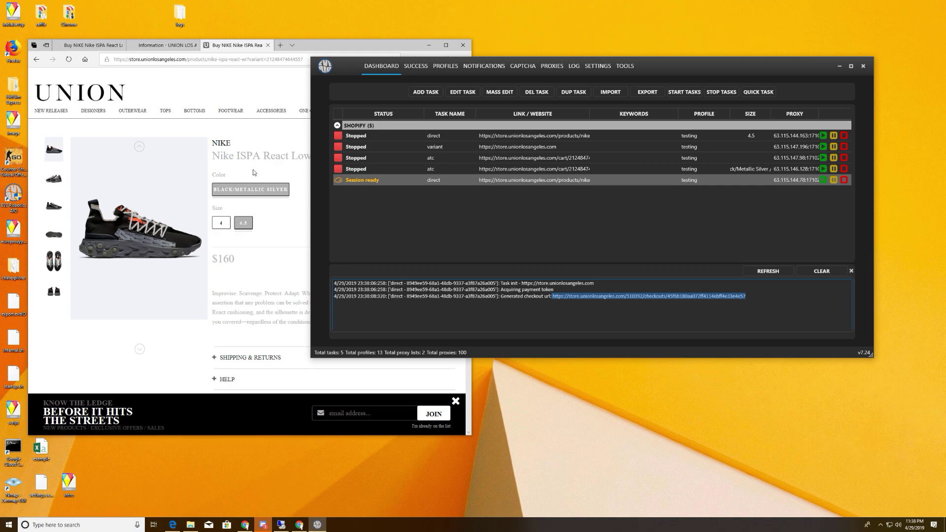
left_click(14, 49)
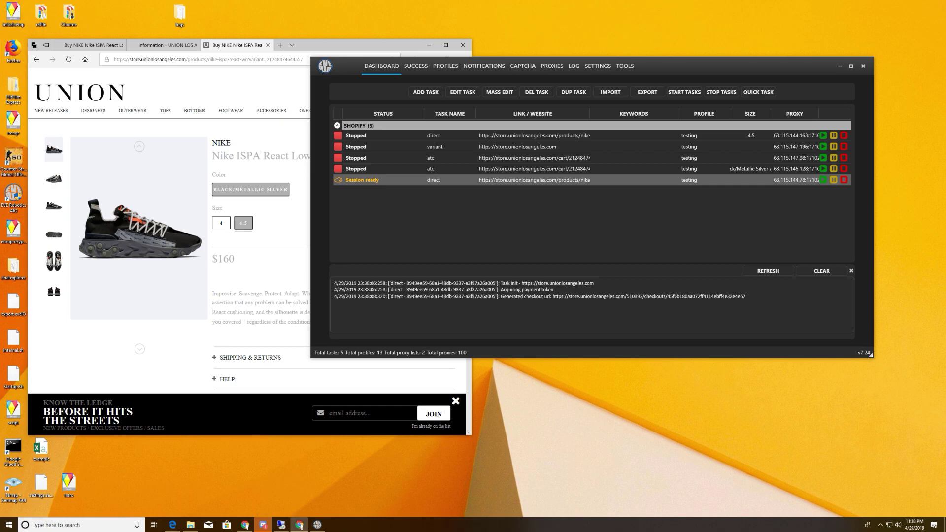
- Switch to Chrome, load the copied checkout URL in a smaller window to check the cart, and close the browser window
left_click(299, 524)
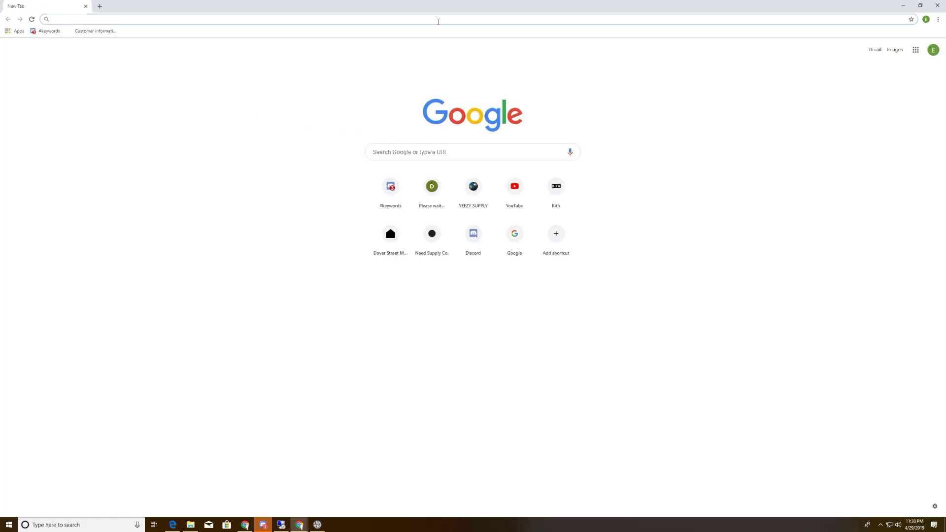
double_click(370, 4)
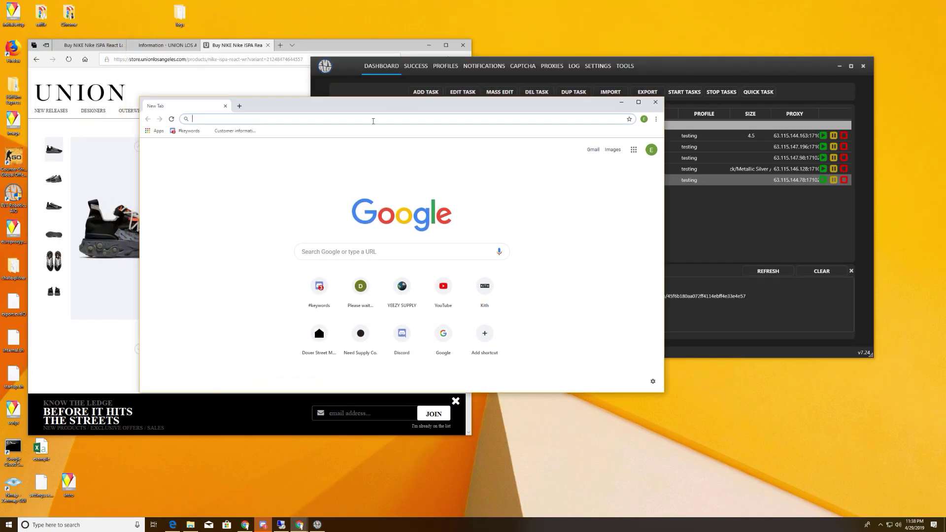
key("ctrl+v")
key("Return")
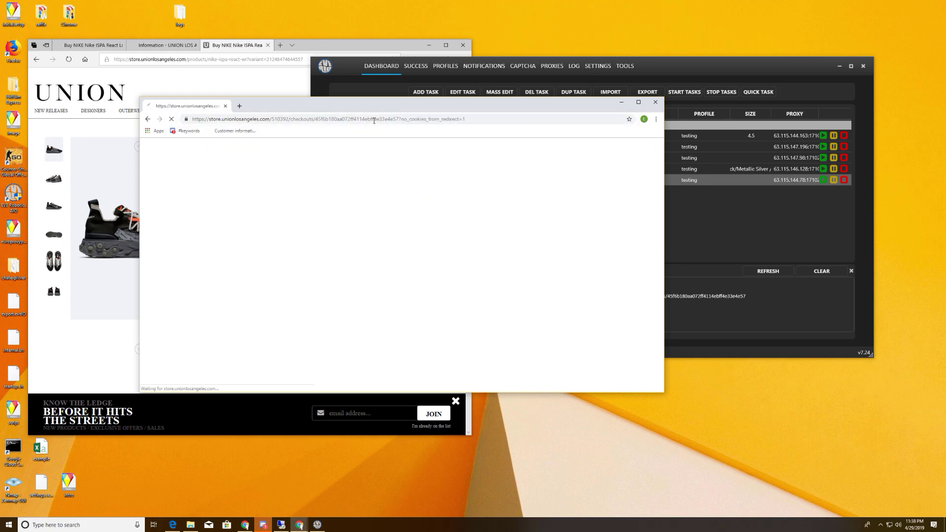
left_click_drag(390, 109, 477, 186)
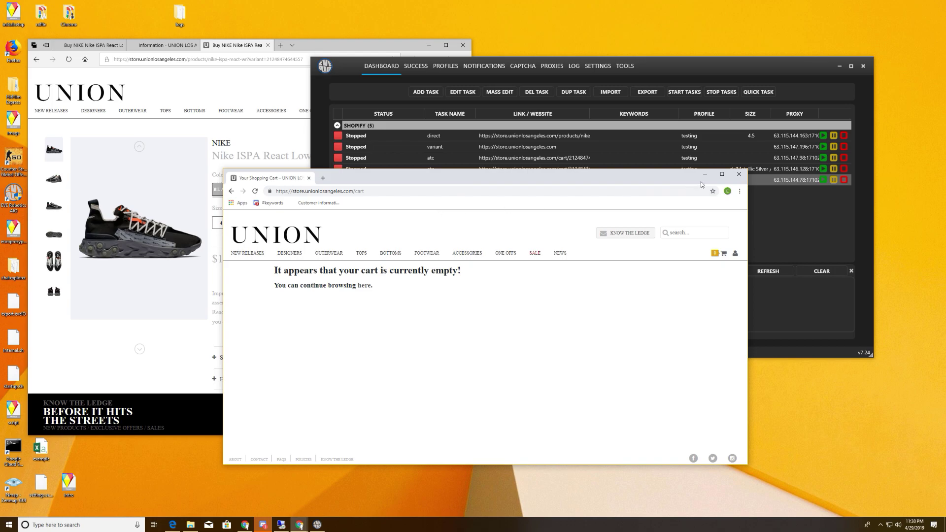
left_click(743, 178)
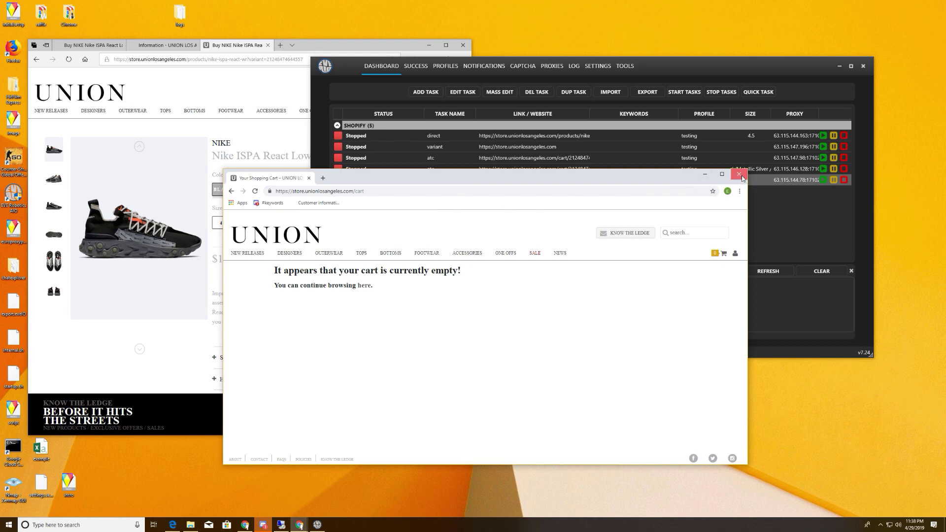